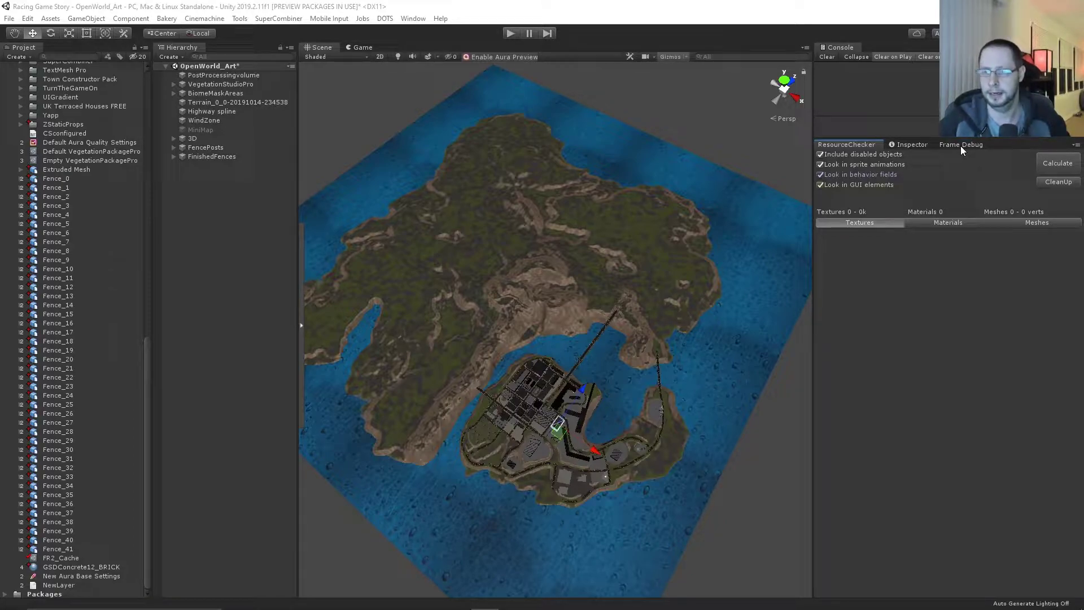
Open the Frame Debugger from the analysis tools
{"action": "left_click", "coordinate": [960, 146]}
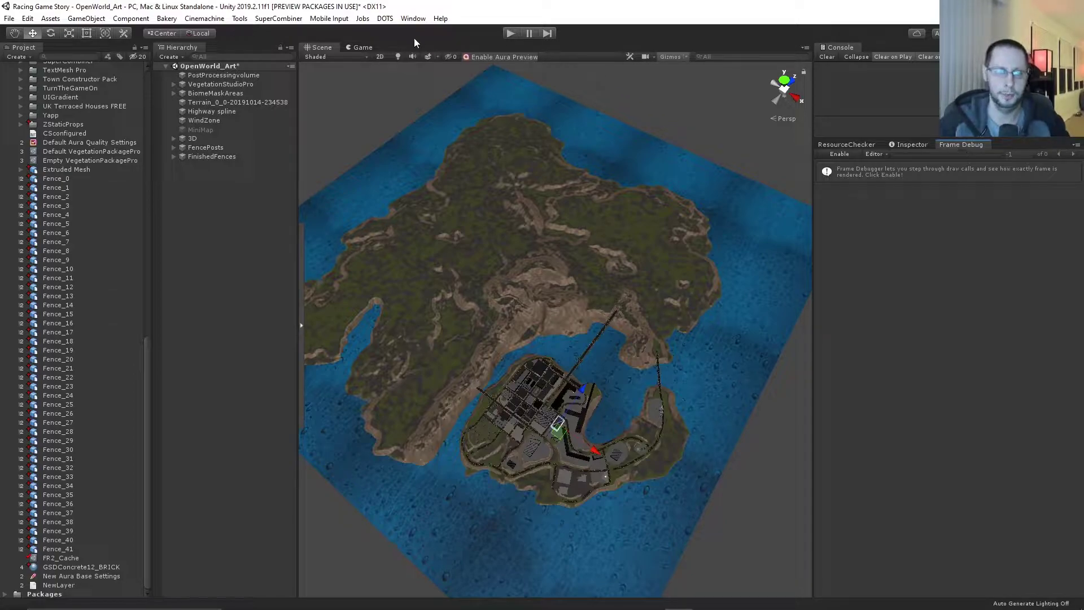
{"action": "left_click", "coordinate": [413, 20]}
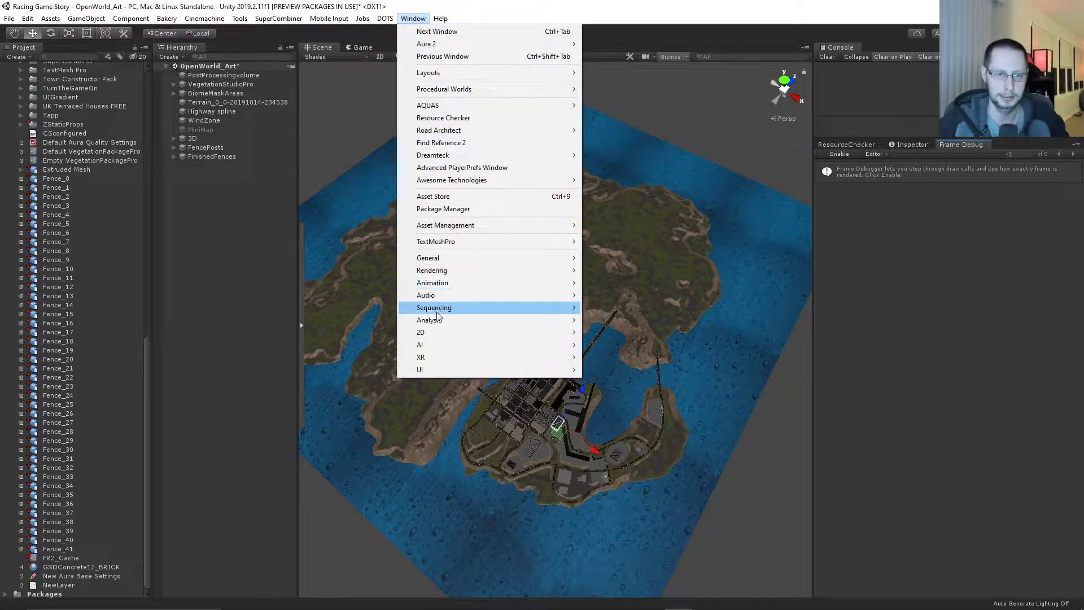
{"action": "mouse_move", "coordinate": [440, 322]}
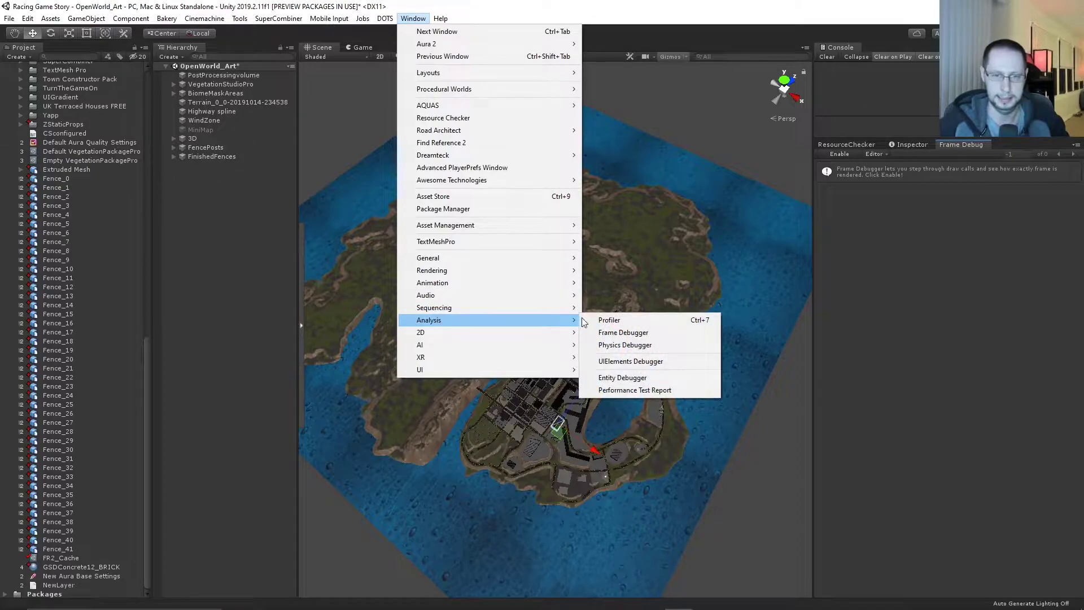
{"action": "left_click", "coordinate": [639, 333]}
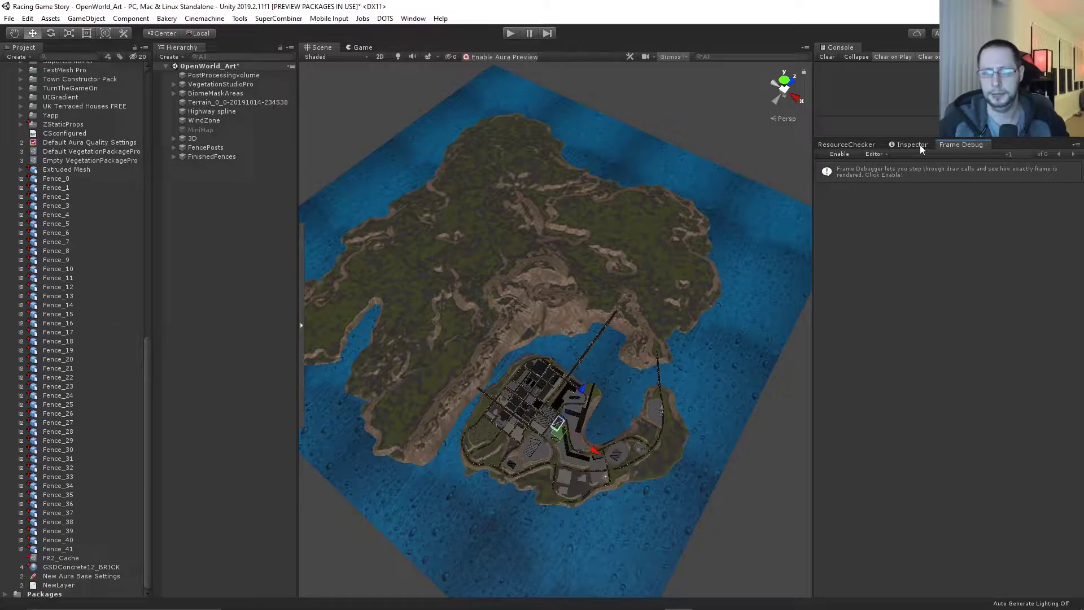
Calculate the scene's resource usage in the ResourceChecker and review its textures, materials and meshes lists
{"action": "left_click", "coordinate": [851, 146]}
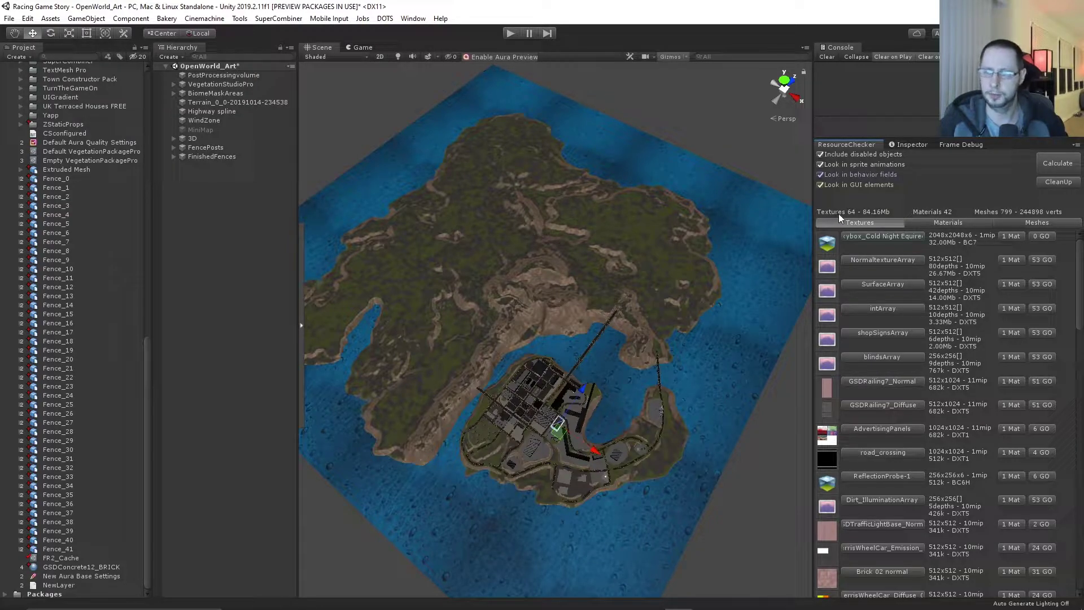
{"action": "left_click", "coordinate": [951, 222]}
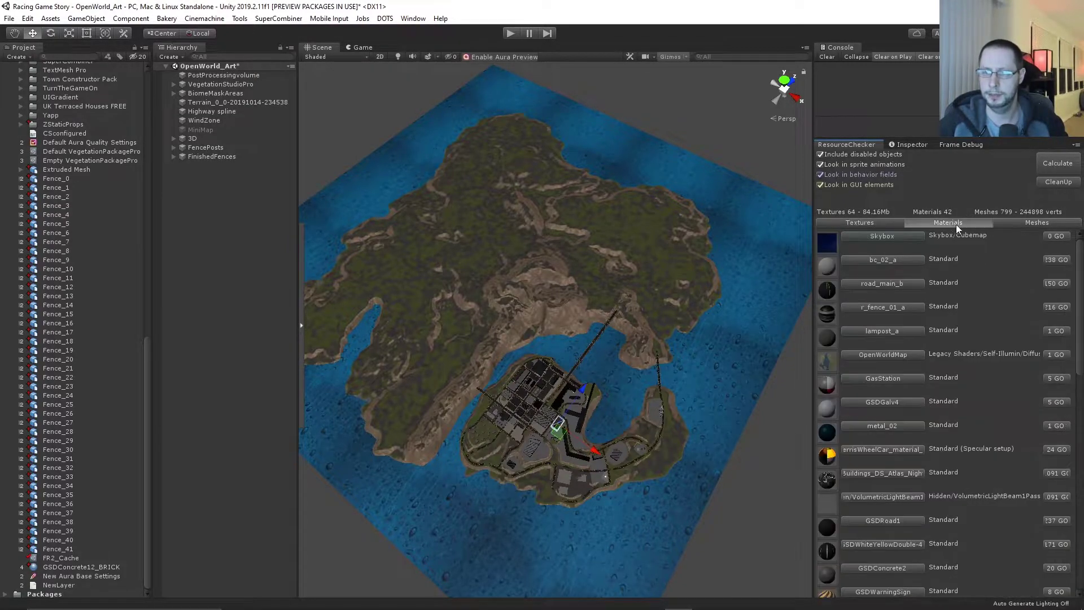
{"action": "left_click", "coordinate": [1041, 222]}
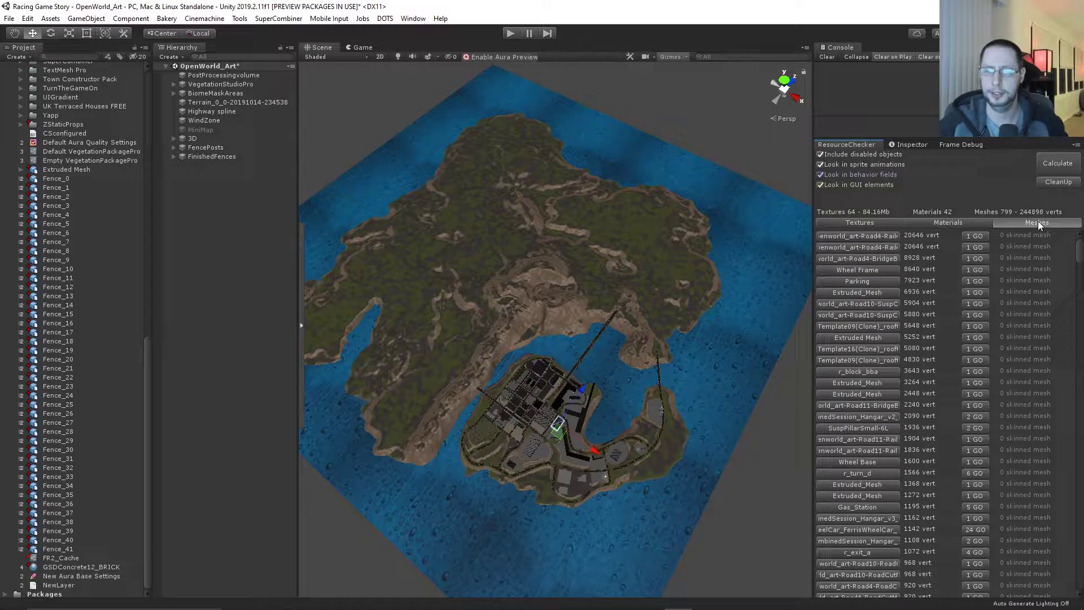
{"action": "left_click", "coordinate": [880, 221]}
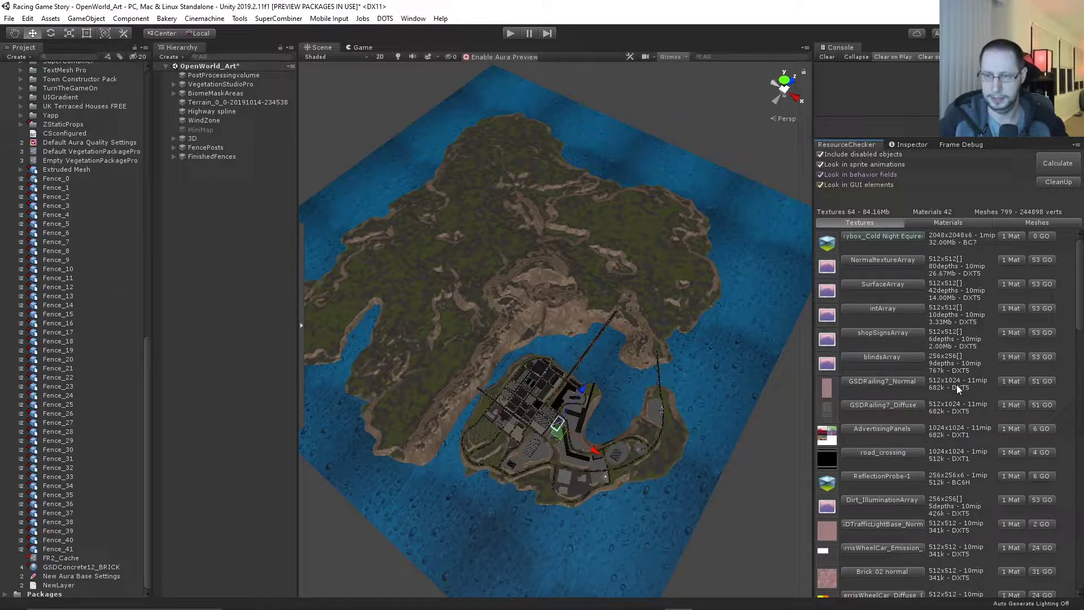
Show the import settings of the GSDRailing7_Normal texture in the Inspector and shrink the preview so all settings are visible
{"action": "left_click", "coordinate": [899, 381]}
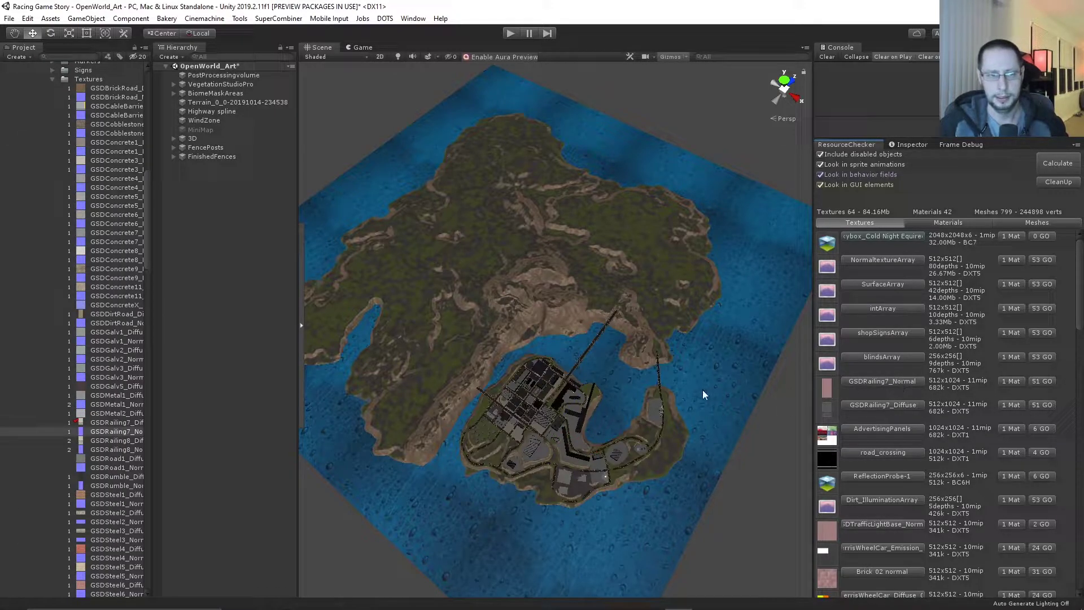
{"action": "left_click", "coordinate": [913, 145]}
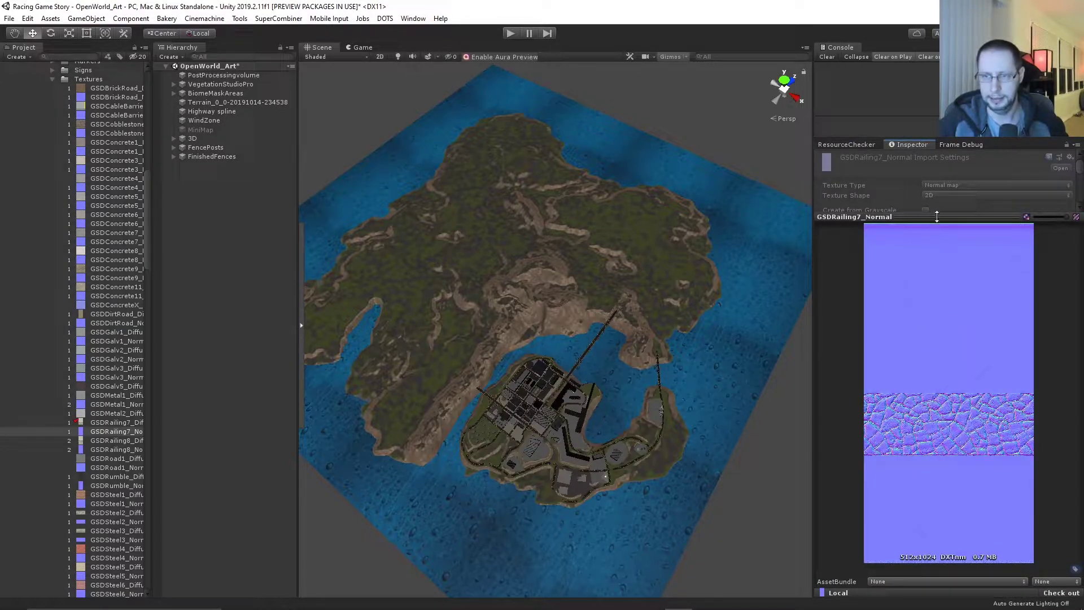
{"action": "left_click_drag", "start_coordinate": [945, 217], "coordinate": [947, 456]}
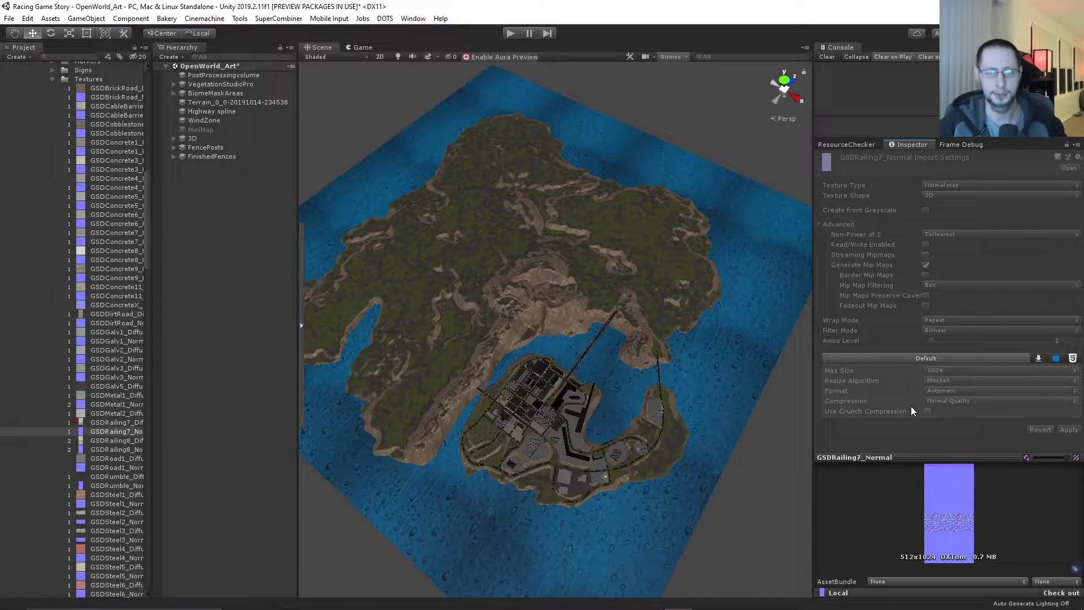
Collapse the RoadArchitect folder and look through the project's asset folders, including the contents of _Game
{"action": "scroll", "coordinate": [62, 228], "scroll_direction": "up", "scroll_amount": 20}
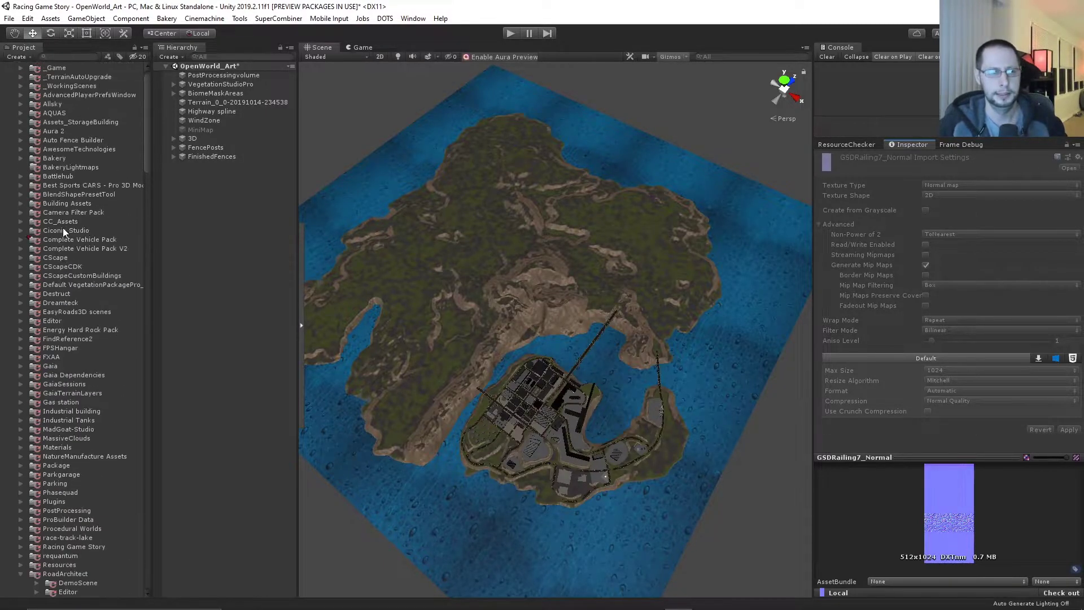
{"action": "scroll", "coordinate": [60, 213], "scroll_direction": "down", "scroll_amount": 10}
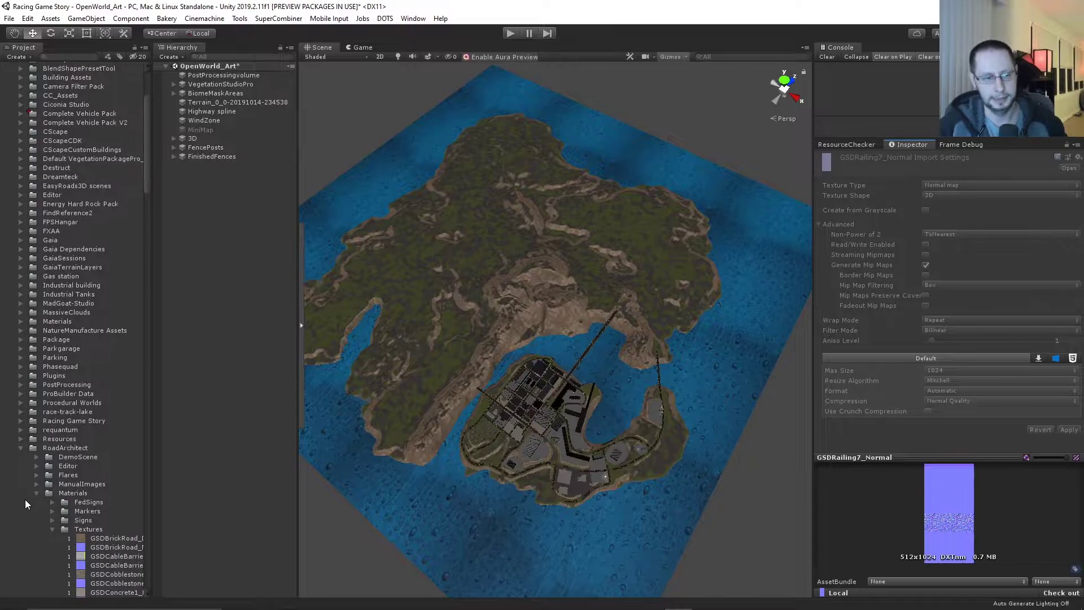
{"action": "left_click", "coordinate": [20, 448]}
{"action": "scroll", "coordinate": [34, 477], "scroll_direction": "down", "scroll_amount": 5}
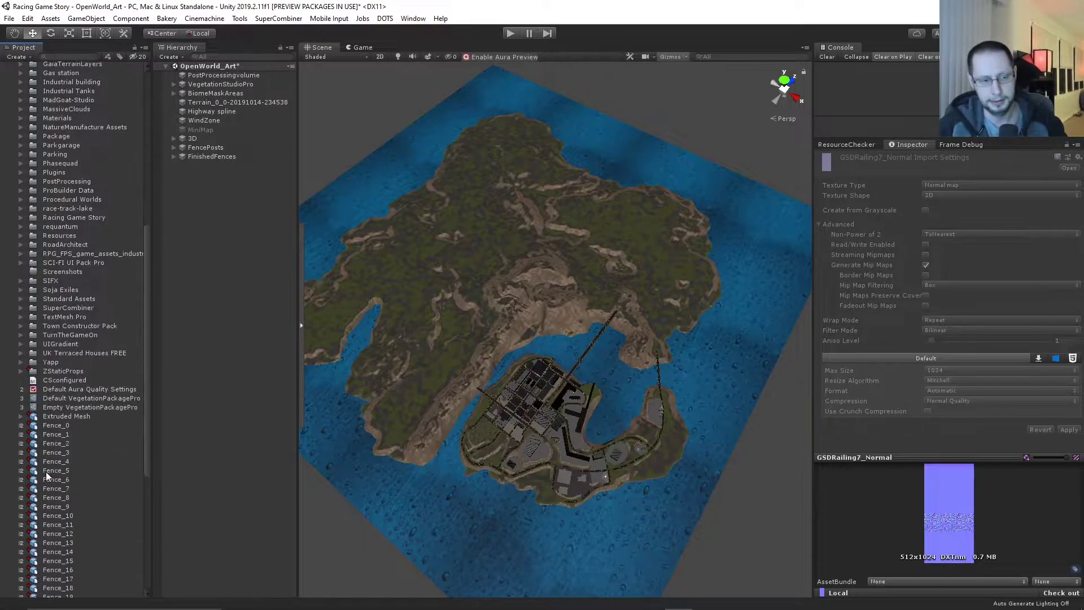
{"action": "scroll", "coordinate": [48, 468], "scroll_direction": "up", "scroll_amount": 15}
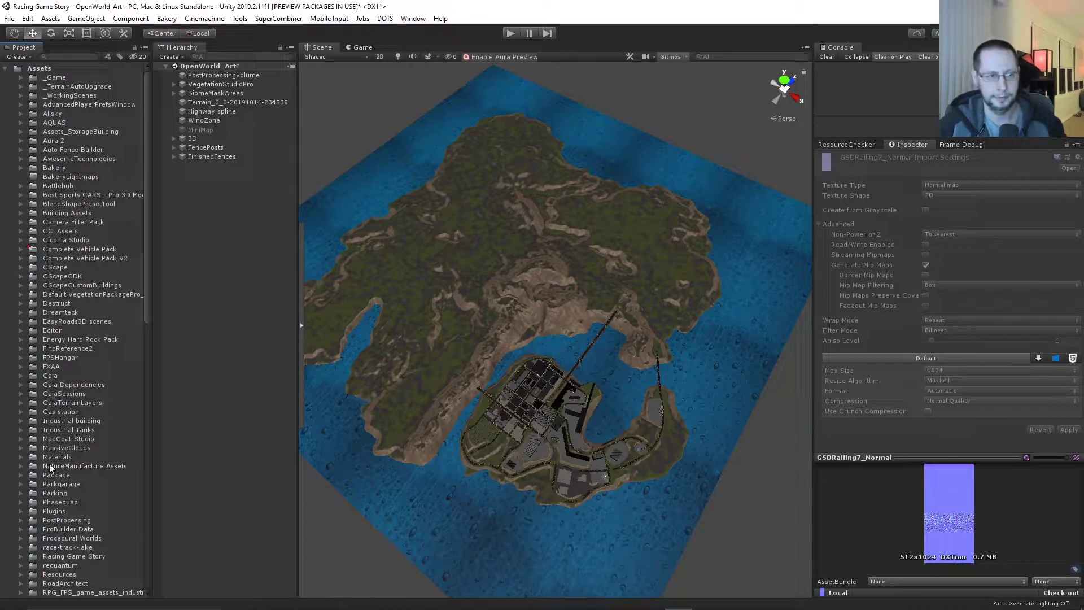
{"action": "scroll", "coordinate": [53, 465], "scroll_direction": "down", "scroll_amount": 5}
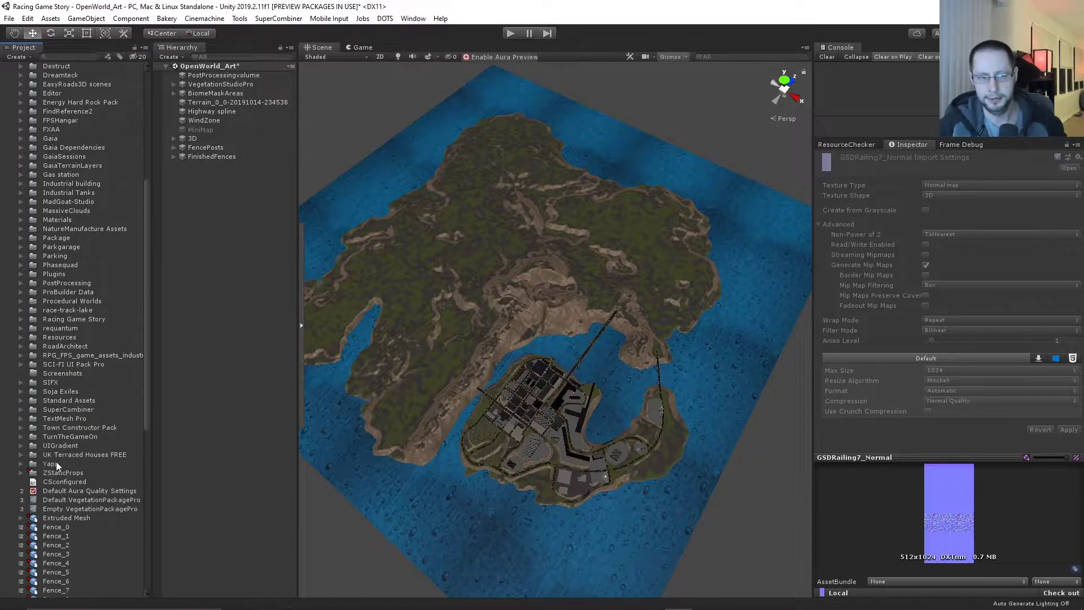
{"action": "scroll", "coordinate": [56, 466], "scroll_direction": "up", "scroll_amount": 5}
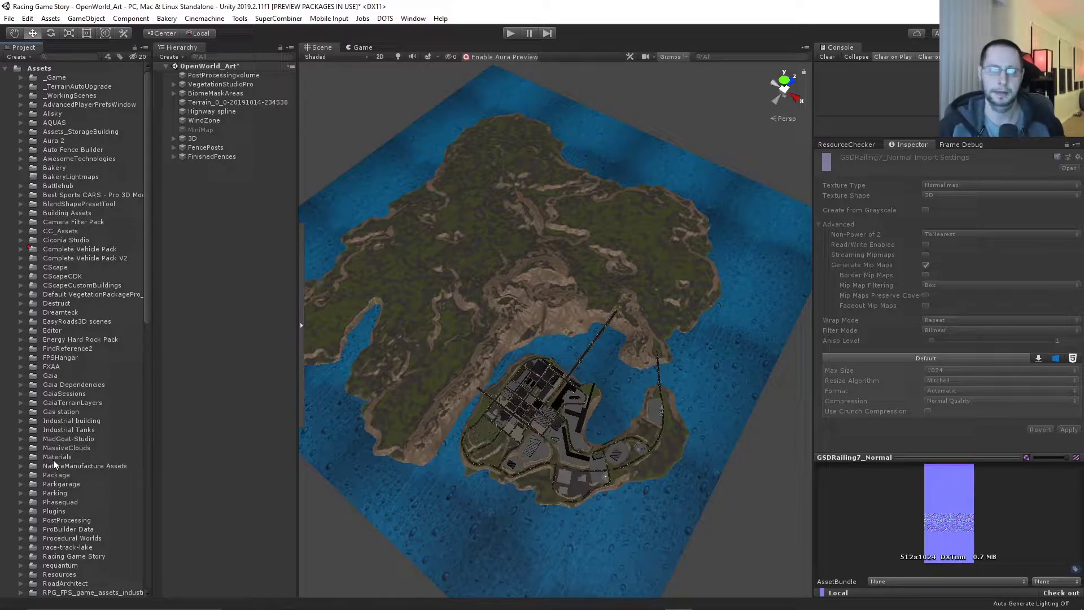
{"action": "left_click", "coordinate": [20, 78]}
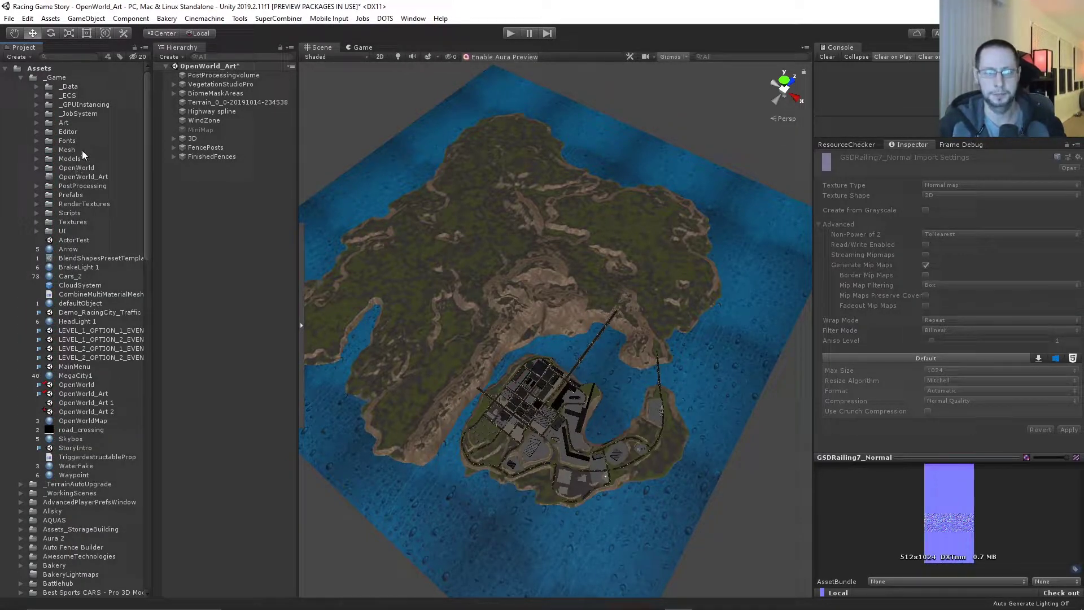
{"action": "left_click", "coordinate": [17, 77]}
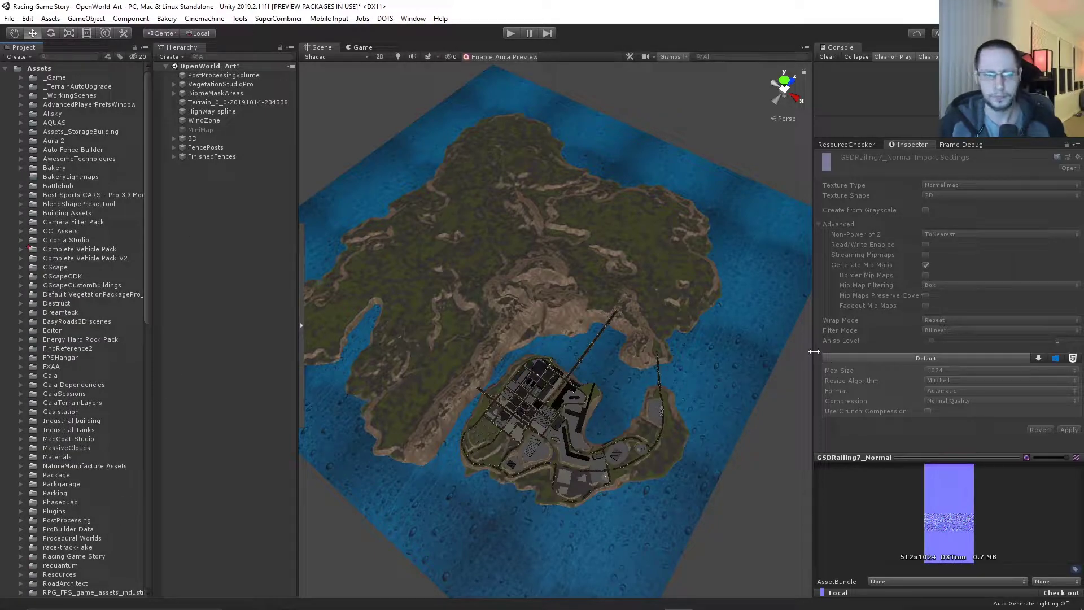
Reselect the GSDRailing7_Normal texture and dock the Inspector as its own column between the Scene view and the ResourceChecker
{"action": "left_click", "coordinate": [853, 144]}
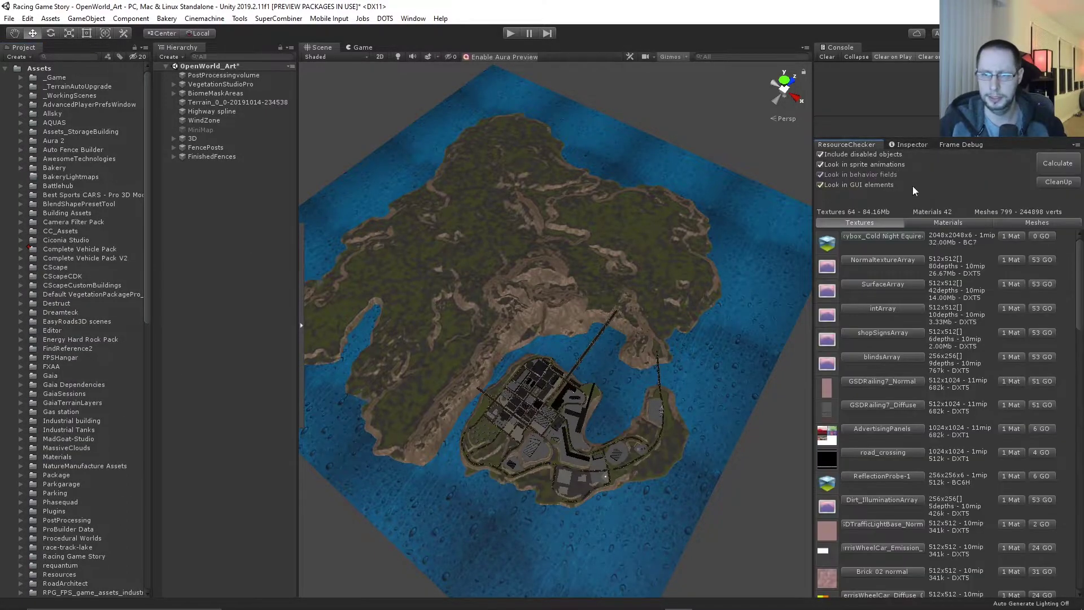
{"action": "left_click", "coordinate": [887, 381]}
{"action": "left_click", "coordinate": [906, 145]}
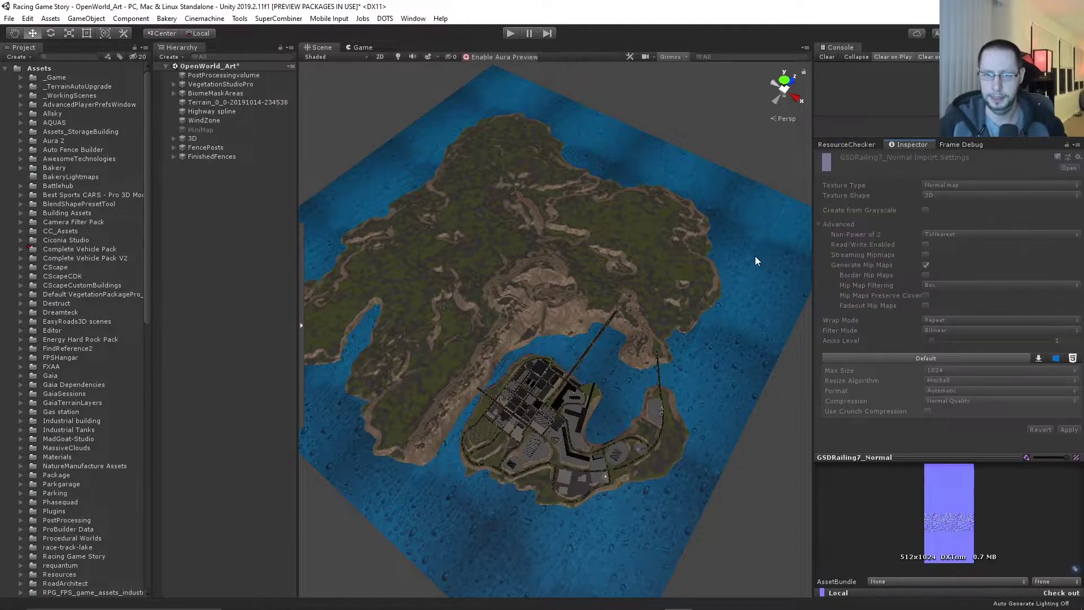
{"action": "left_click_drag", "start_coordinate": [902, 144], "coordinate": [733, 201]}
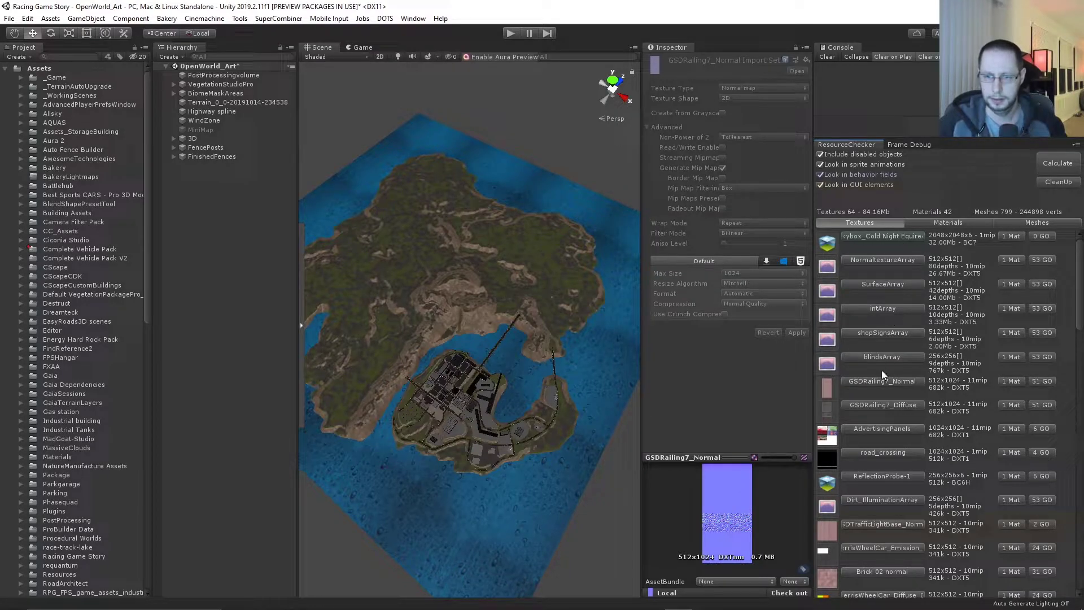
Inspect the listed textures from GSDRailing7_Diffuse to Dirt_IlluminationArray, plus the materials using NormaltextureArray and GSDRailing7_Normal
{"action": "left_click", "coordinate": [869, 406]}
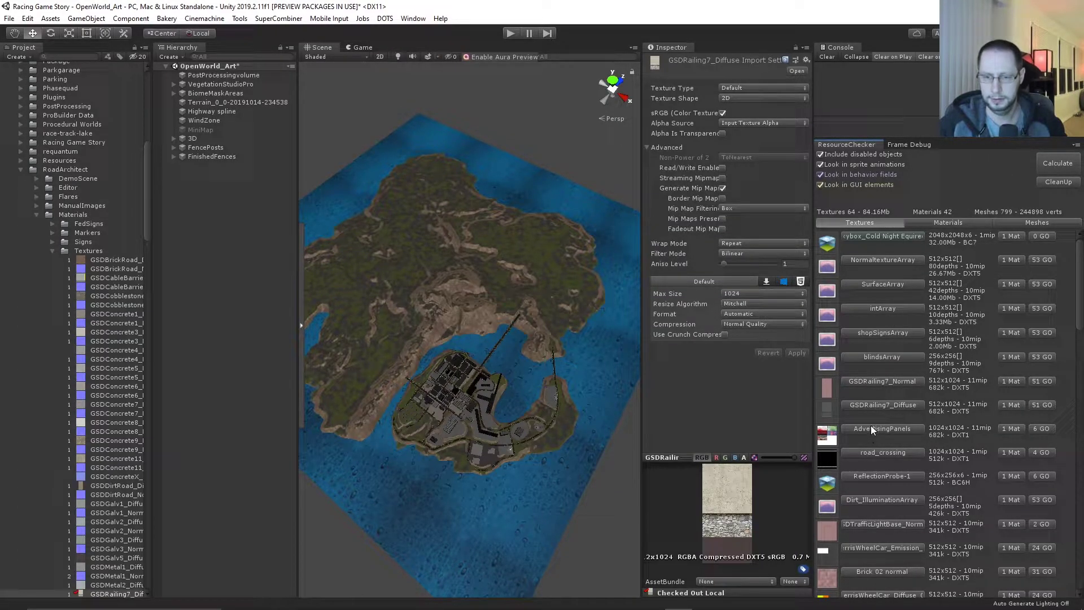
{"action": "left_click", "coordinate": [871, 427]}
{"action": "left_click", "coordinate": [883, 451]}
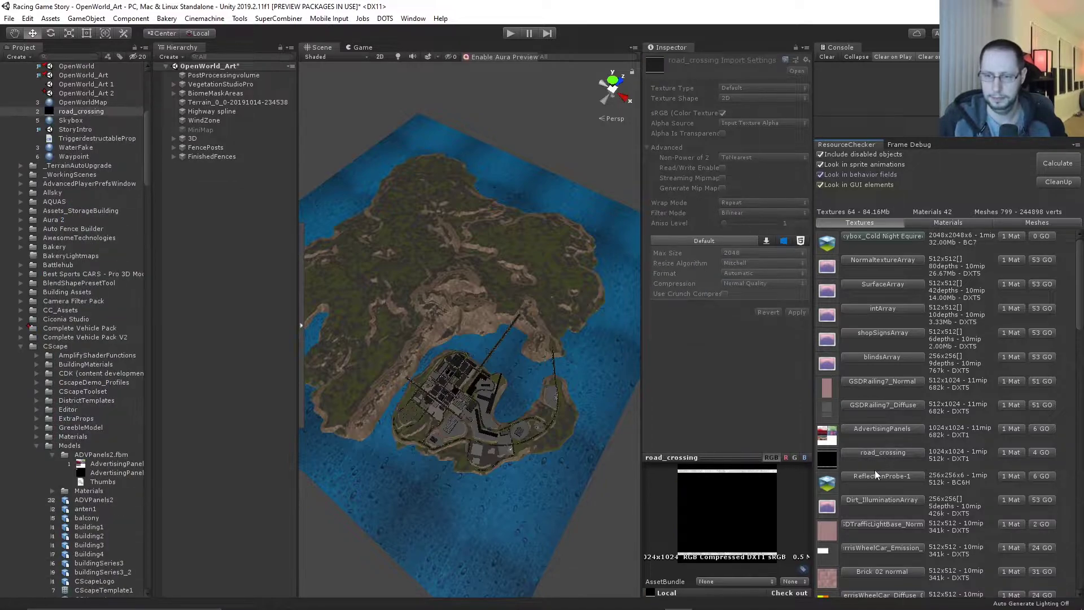
{"action": "left_click", "coordinate": [875, 474]}
{"action": "left_click", "coordinate": [879, 500]}
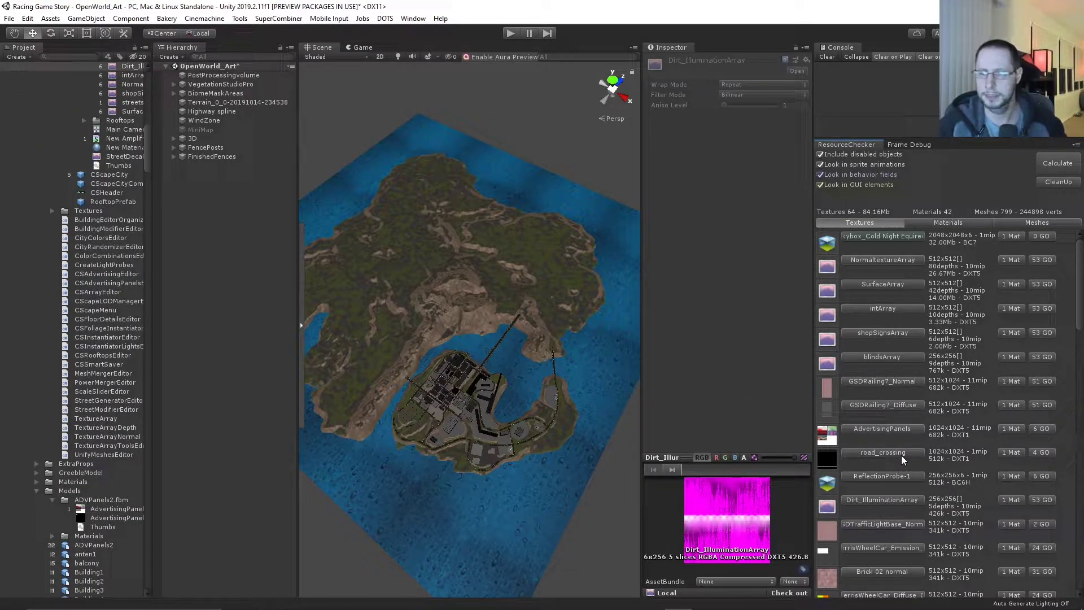
{"action": "left_click", "coordinate": [1017, 259]}
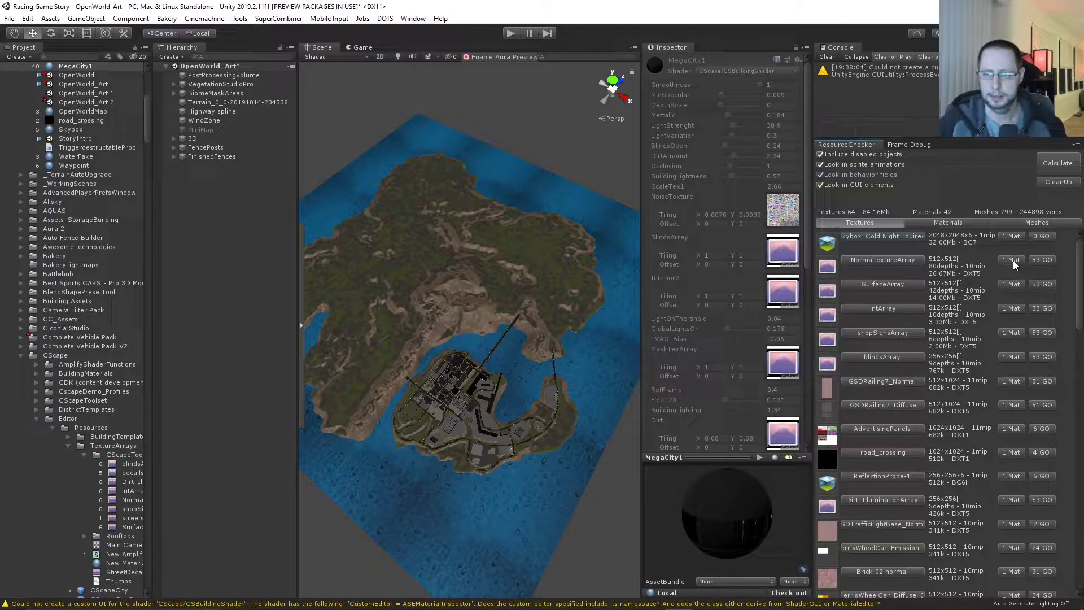
{"action": "left_click", "coordinate": [1005, 383]}
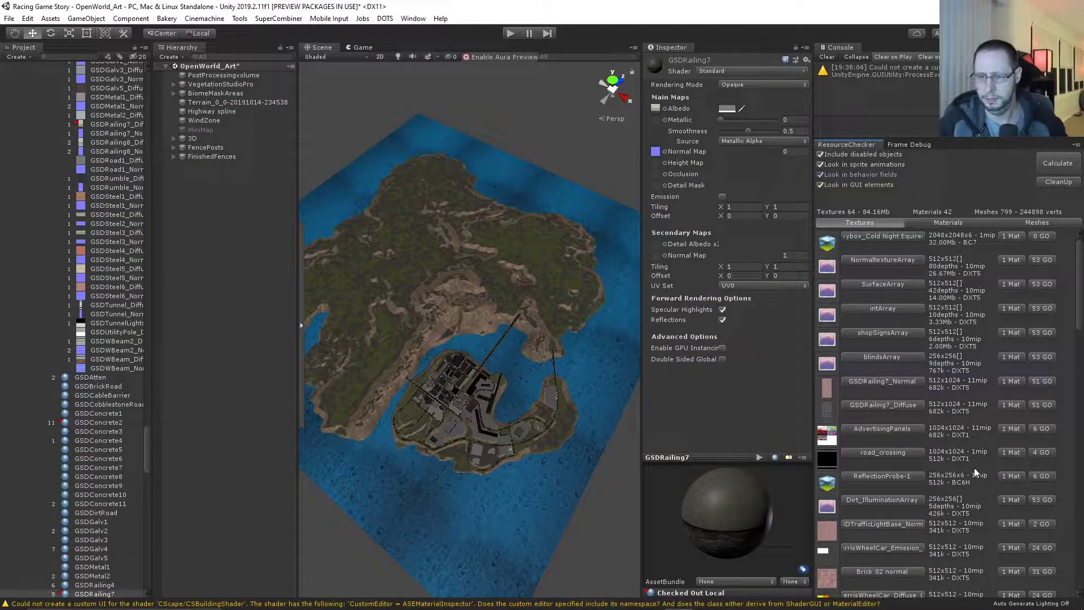
Select the scene objects that use the road_crossing texture and frame the r_exit_block under RE_1x_short_a in the Scene view
{"action": "left_click", "coordinate": [874, 452]}
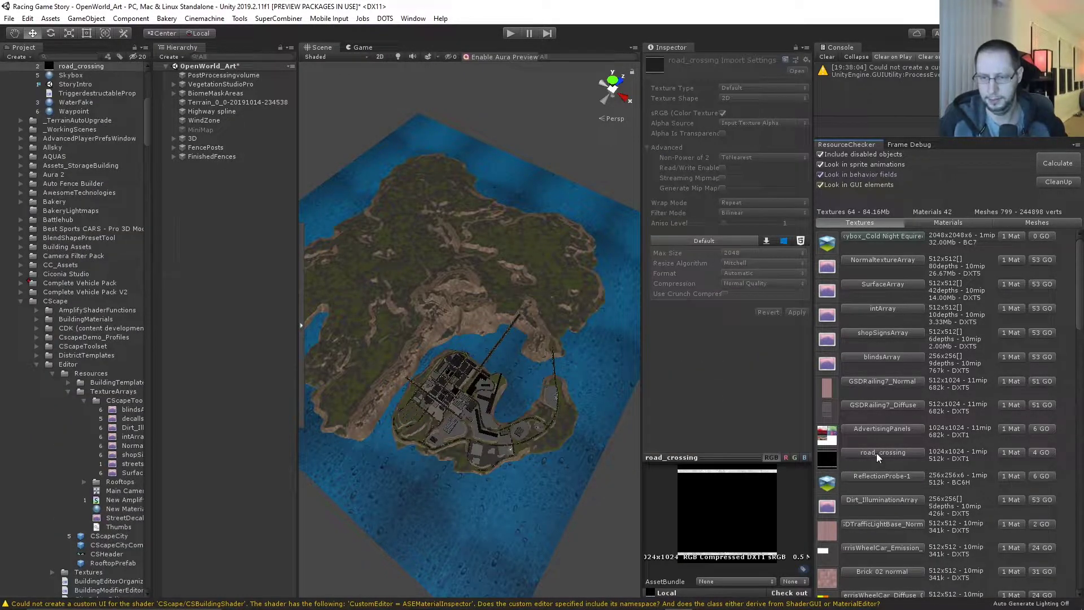
{"action": "left_click", "coordinate": [1038, 452]}
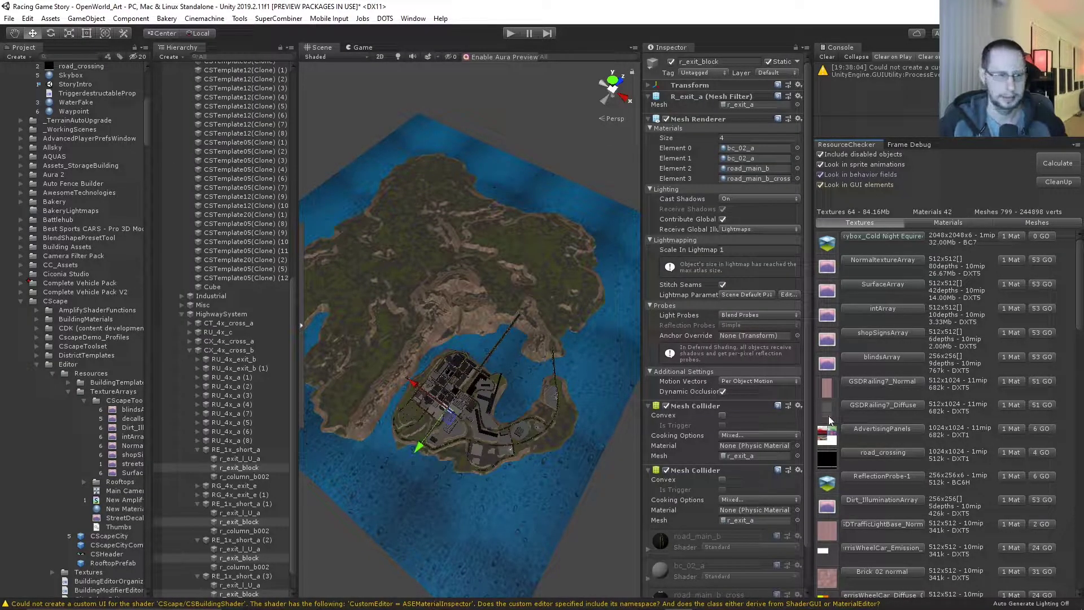
{"action": "scroll", "coordinate": [247, 452], "scroll_direction": "down", "scroll_amount": 1}
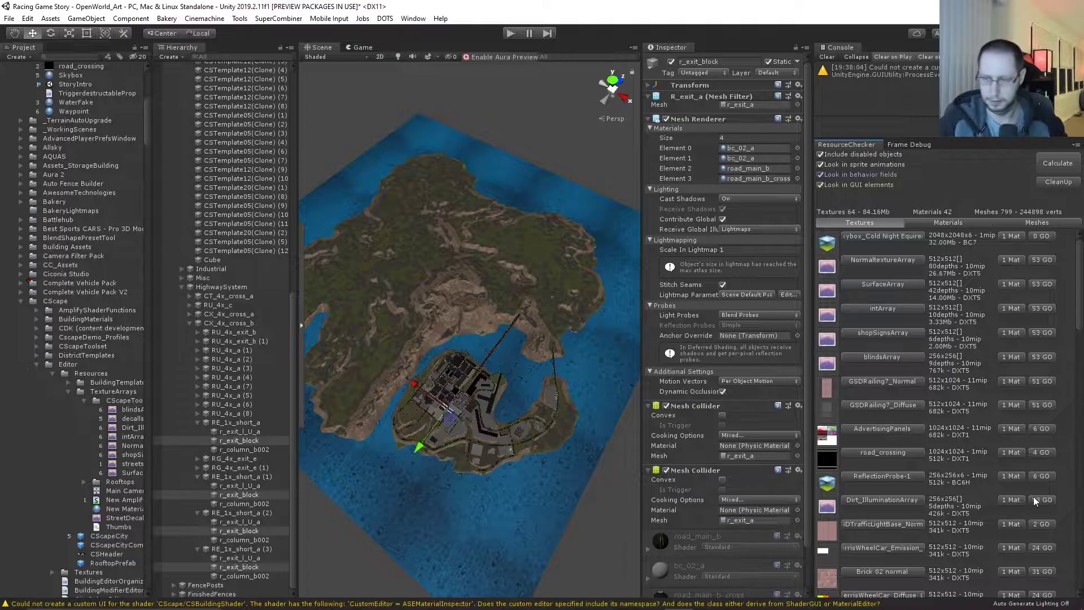
{"action": "double_click", "coordinate": [236, 441]}
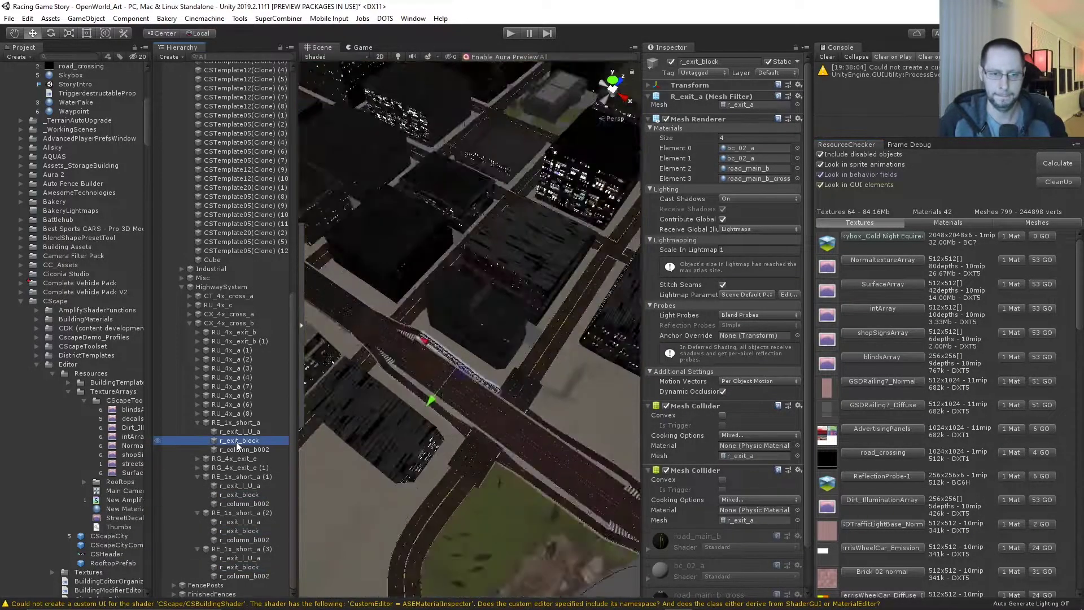
Examine the r_exit_block ramp up close, the surrounding city roads and the building objects in the scene hierarchy
{"action": "scroll", "coordinate": [478, 395], "scroll_direction": "up", "scroll_amount": 3}
{"action": "right_click_drag", "start_coordinate": [481, 395], "coordinate": [401, 353]}
{"action": "middle_click_drag", "start_coordinate": [451, 373], "coordinate": [365, 281]}
{"action": "right_click_drag", "start_coordinate": [364, 281], "coordinate": [452, 339]}
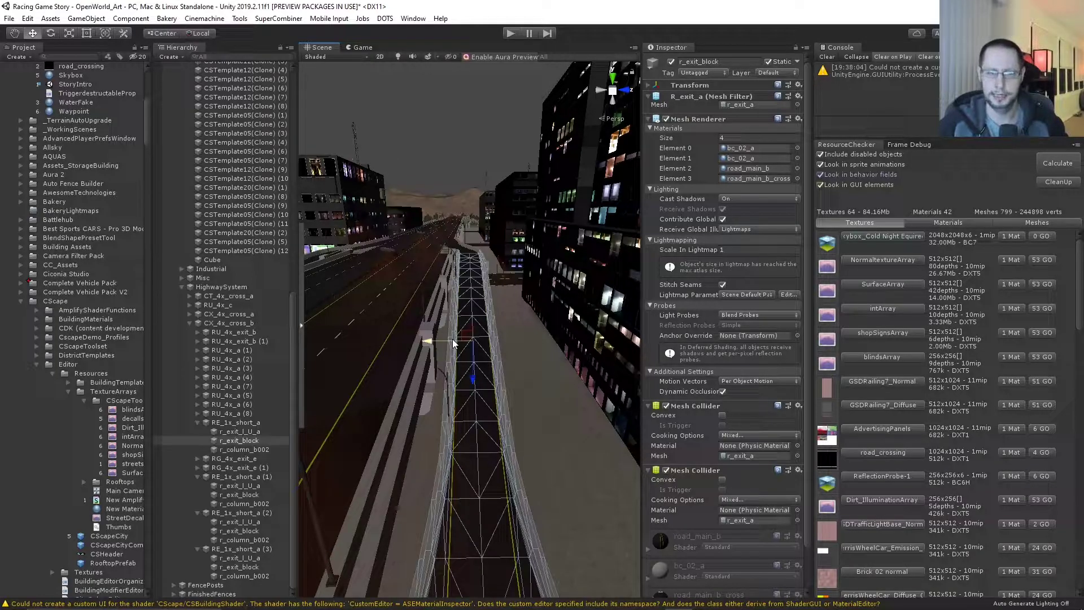
{"action": "scroll", "coordinate": [489, 326], "scroll_direction": "down", "scroll_amount": 5}
{"action": "scroll", "coordinate": [489, 325], "scroll_direction": "down", "scroll_amount": 3}
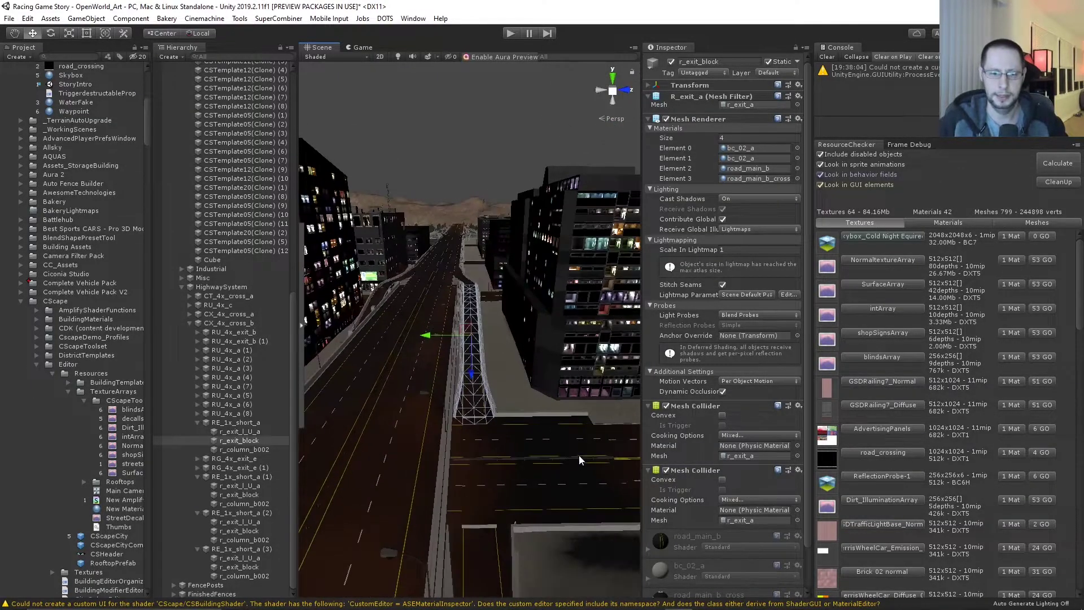
{"action": "middle_click_drag", "start_coordinate": [578, 450], "coordinate": [411, 416]}
{"action": "middle_click_drag", "start_coordinate": [487, 469], "coordinate": [283, 428]}
{"action": "scroll", "coordinate": [435, 473], "scroll_direction": "up", "scroll_amount": 3}
{"action": "right_click_drag", "start_coordinate": [436, 473], "coordinate": [395, 463]}
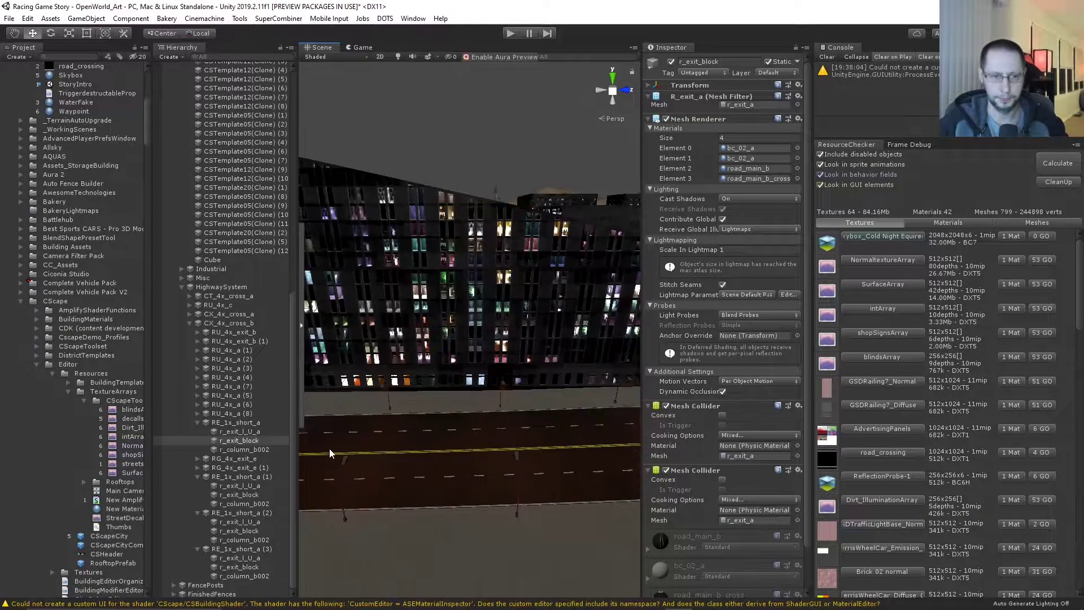
{"action": "scroll", "coordinate": [182, 285], "scroll_direction": "up", "scroll_amount": 10}
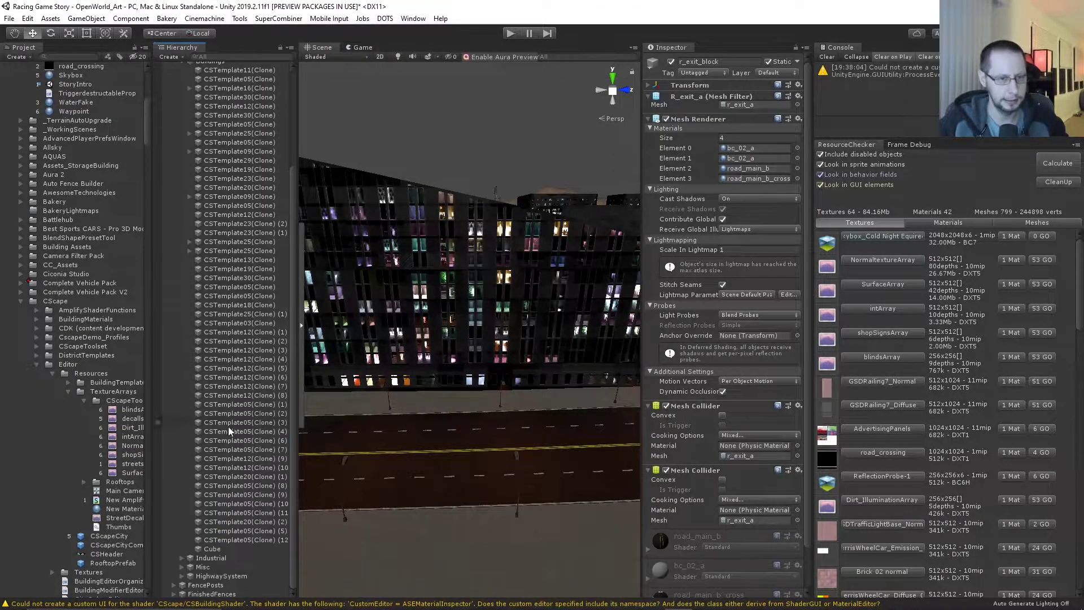
Collapse the Buildings group, expand Roads and Road_15, and inspect the components of RoadCut0
{"action": "scroll", "coordinate": [198, 562], "scroll_direction": "up", "scroll_amount": 5}
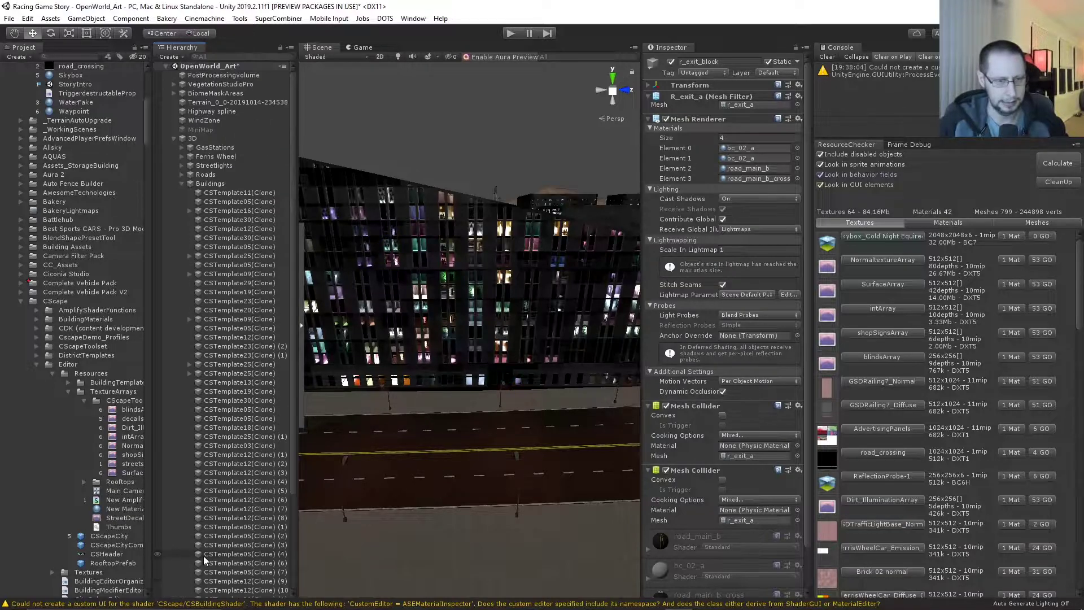
{"action": "left_click", "coordinate": [183, 184]}
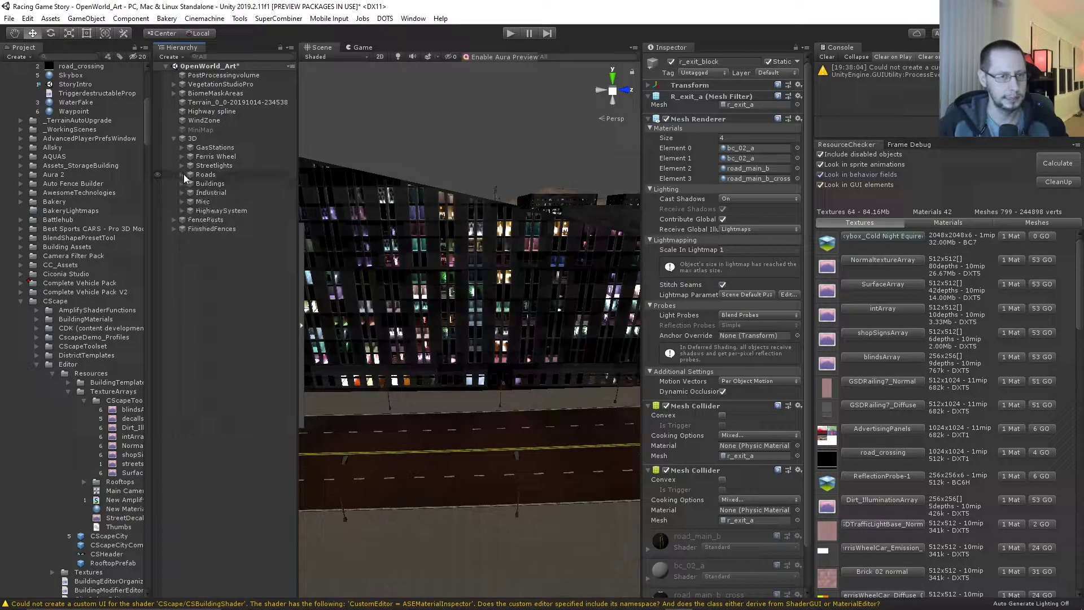
{"action": "left_click", "coordinate": [182, 175]}
{"action": "left_click", "coordinate": [190, 183]}
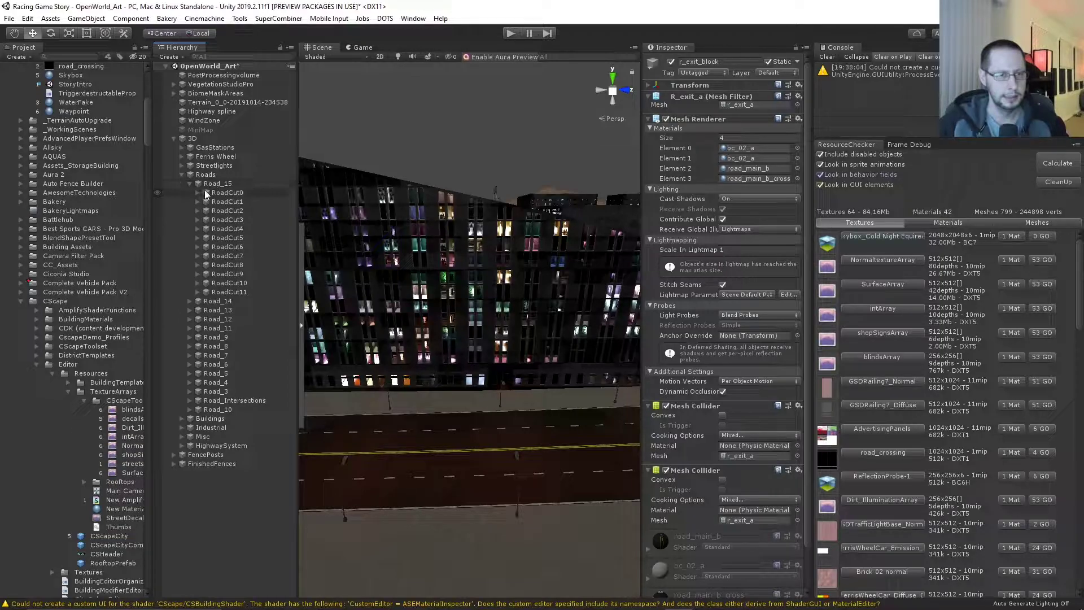
{"action": "left_click", "coordinate": [209, 175]}
{"action": "left_click", "coordinate": [215, 184]}
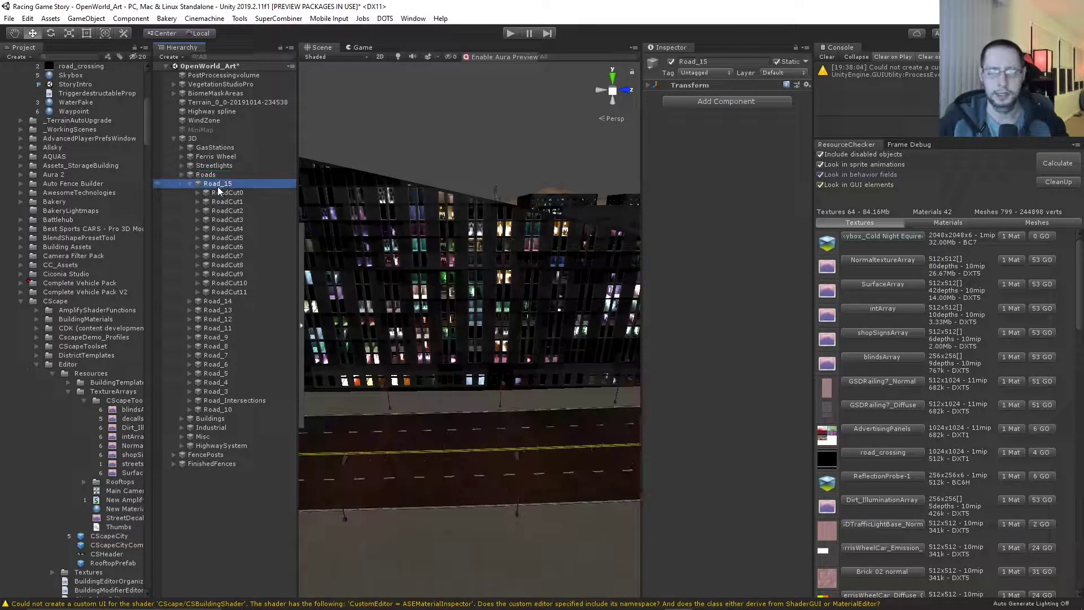
{"action": "left_click", "coordinate": [217, 194]}
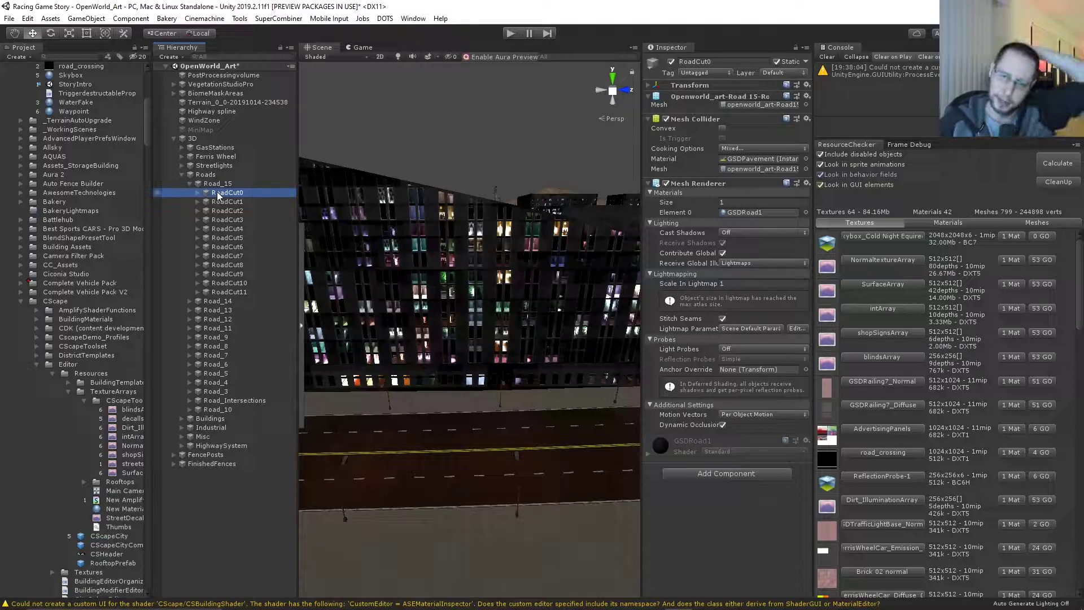
Survey the whole terrain in the Scene view, covering the large landmass, the bridges and the city island
{"action": "scroll", "coordinate": [434, 367], "scroll_direction": "down", "scroll_amount": 8}
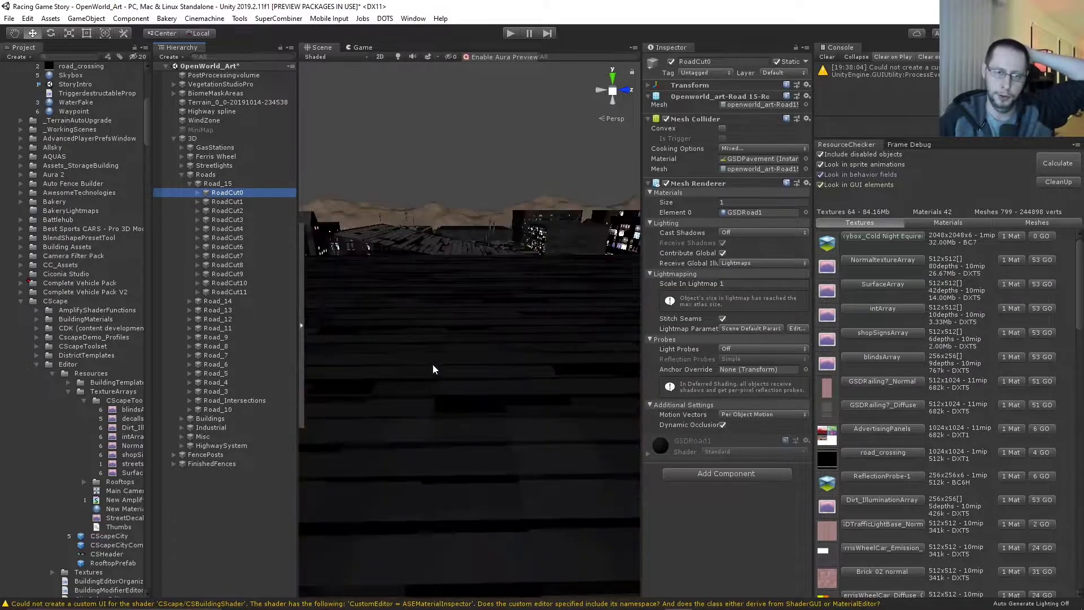
{"action": "scroll", "coordinate": [435, 402], "scroll_direction": "down", "scroll_amount": 5}
{"action": "right_click_drag", "start_coordinate": [479, 379], "coordinate": [395, 378]}
{"action": "scroll", "coordinate": [533, 418], "scroll_direction": "down", "scroll_amount": 3}
{"action": "right_click_drag", "start_coordinate": [532, 419], "coordinate": [547, 380]}
{"action": "scroll", "coordinate": [543, 392], "scroll_direction": "down", "scroll_amount": 8}
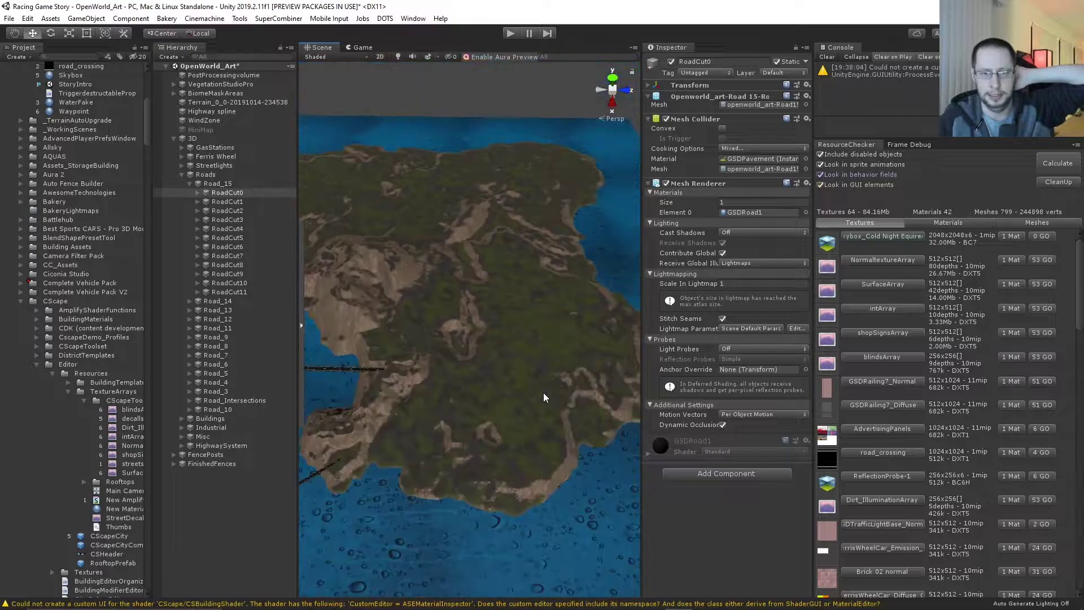
{"action": "scroll", "coordinate": [543, 392], "scroll_direction": "up", "scroll_amount": 3}
{"action": "scroll", "coordinate": [473, 408], "scroll_direction": "up", "scroll_amount": 5}
{"action": "middle_click_drag", "start_coordinate": [473, 409], "coordinate": [535, 376]}
{"action": "right_click_drag", "start_coordinate": [535, 377], "coordinate": [533, 382], "text": "alt"}
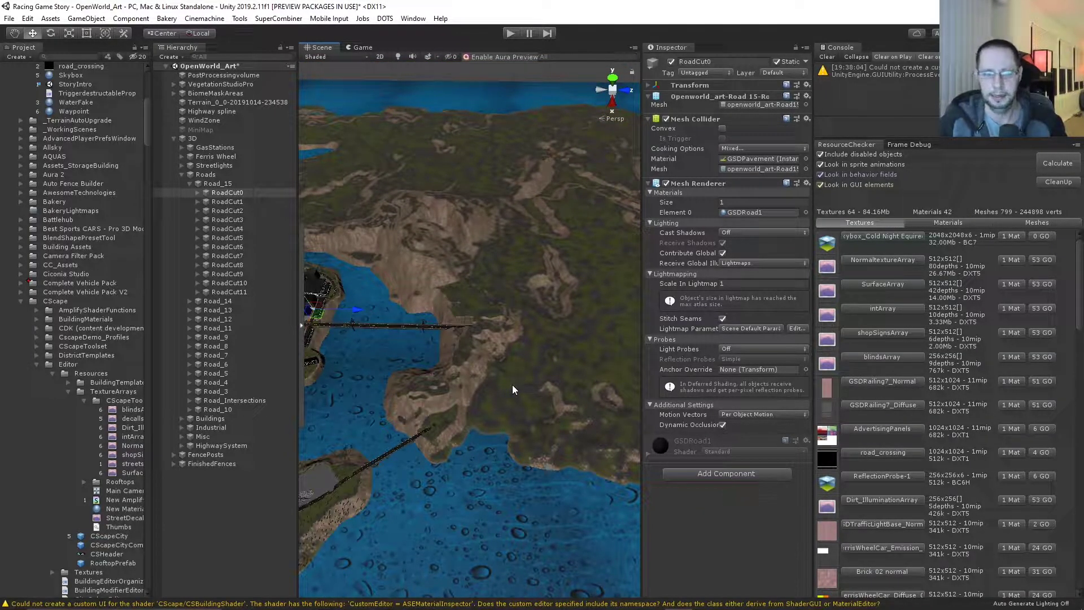
{"action": "right_click_drag", "start_coordinate": [584, 372], "coordinate": [696, 336], "text": "alt"}
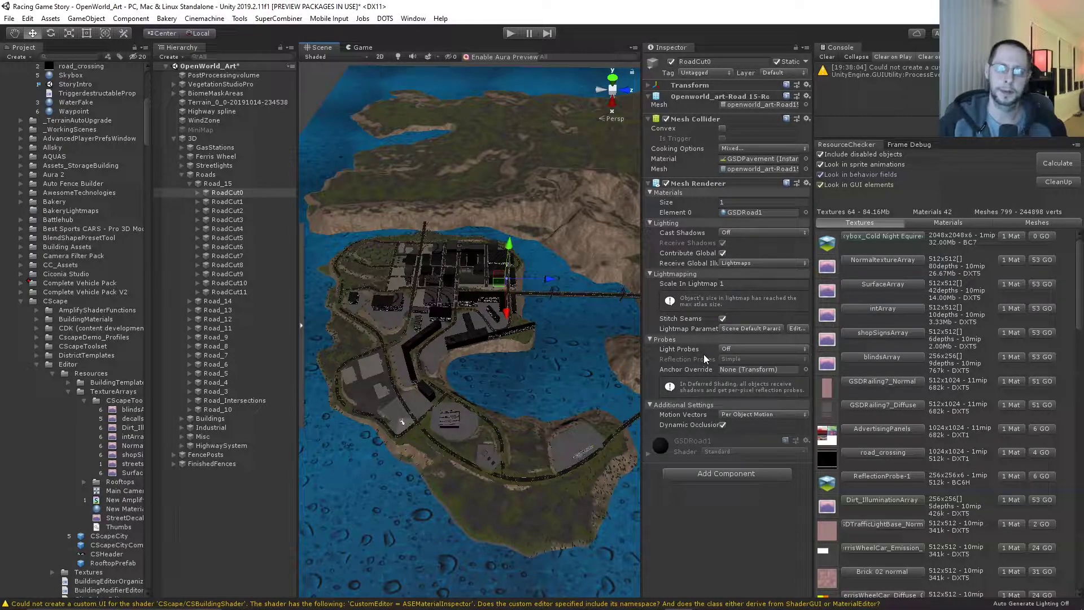
{"action": "middle_click_drag", "start_coordinate": [520, 407], "coordinate": [328, 436]}
{"action": "right_click_drag", "start_coordinate": [328, 436], "coordinate": [328, 436], "text": "alt"}
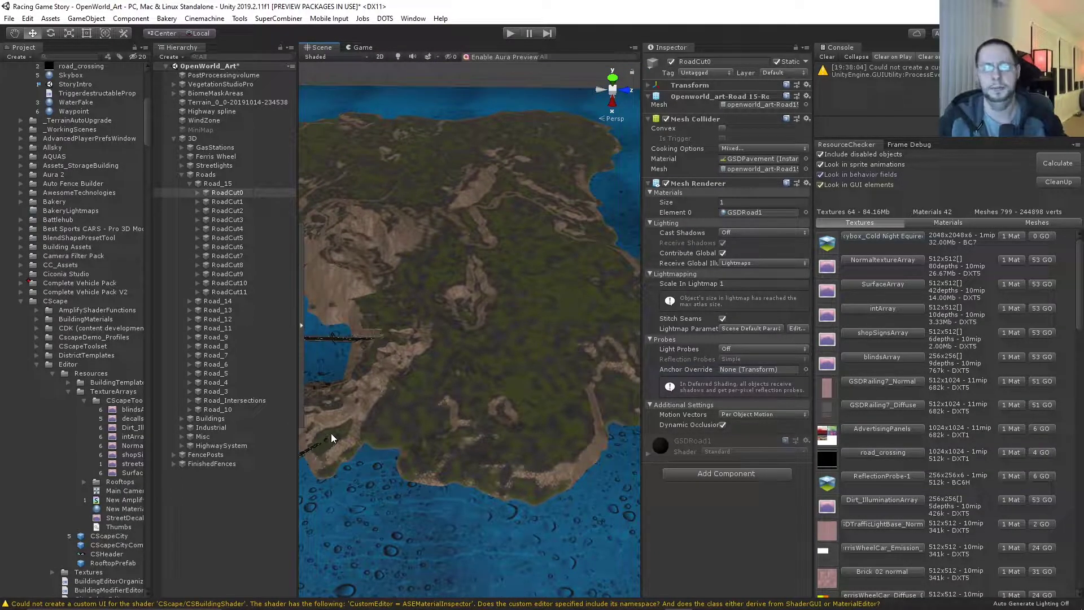
Frame the city island around RoadCut0 and examine its road network and building blocks from above
{"action": "key", "text": "f"}
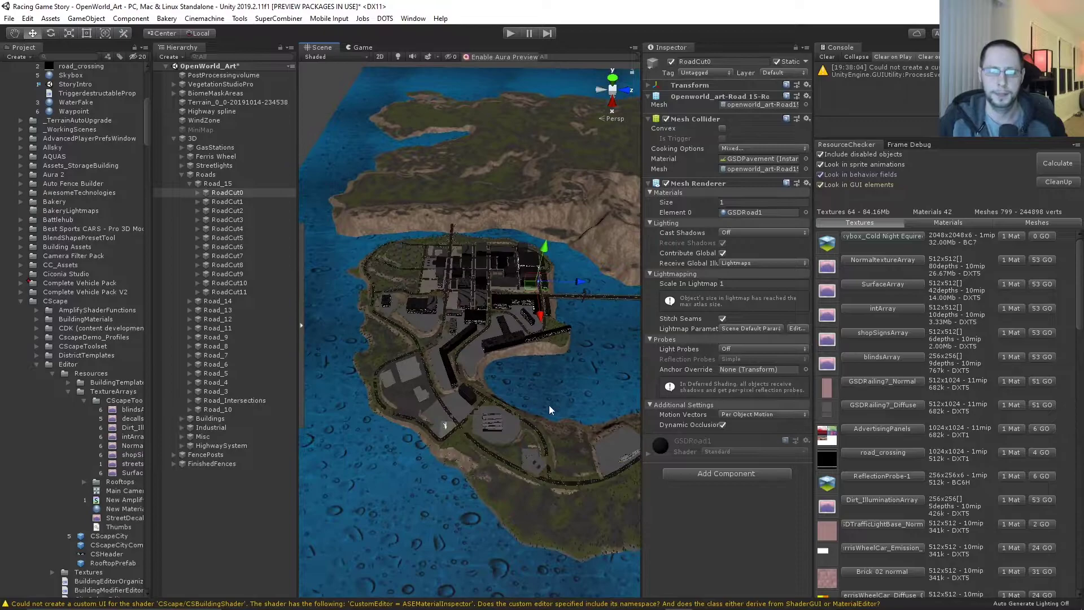
{"action": "scroll", "coordinate": [549, 406], "scroll_direction": "up", "scroll_amount": 4}
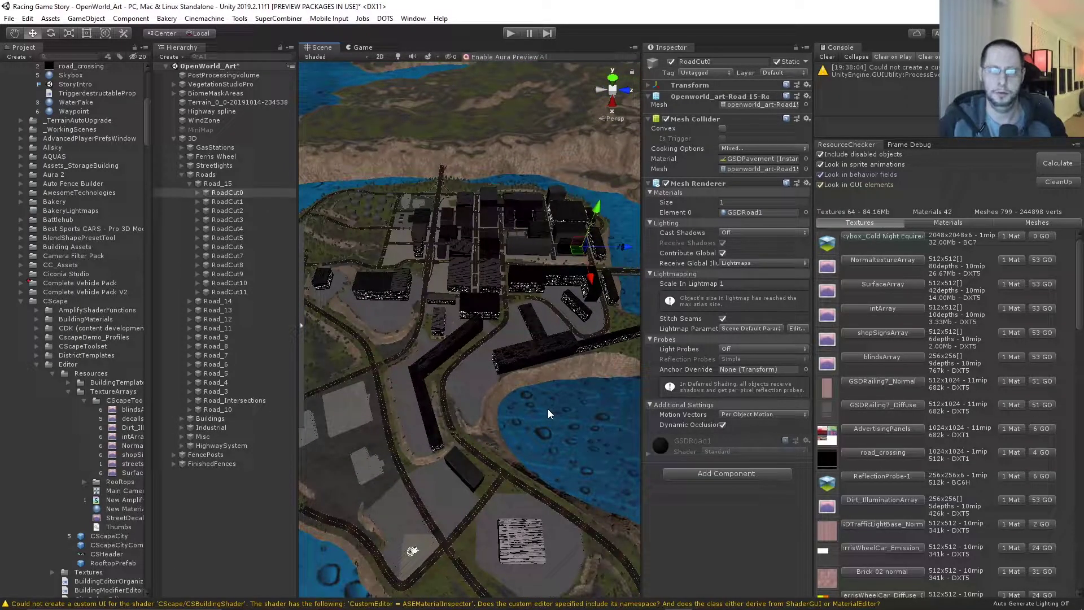
{"action": "left_click_drag", "start_coordinate": [523, 364], "coordinate": [382, 394], "text": "alt"}
{"action": "scroll", "coordinate": [500, 419], "scroll_direction": "up", "scroll_amount": 5}
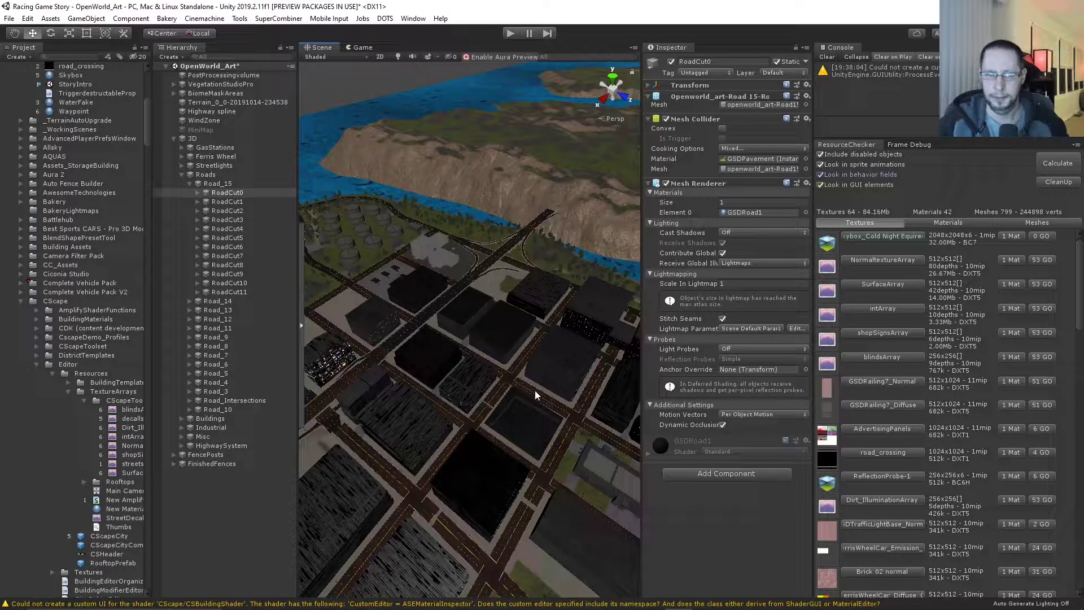
{"action": "left_click_drag", "start_coordinate": [431, 380], "coordinate": [470, 368], "text": "alt"}
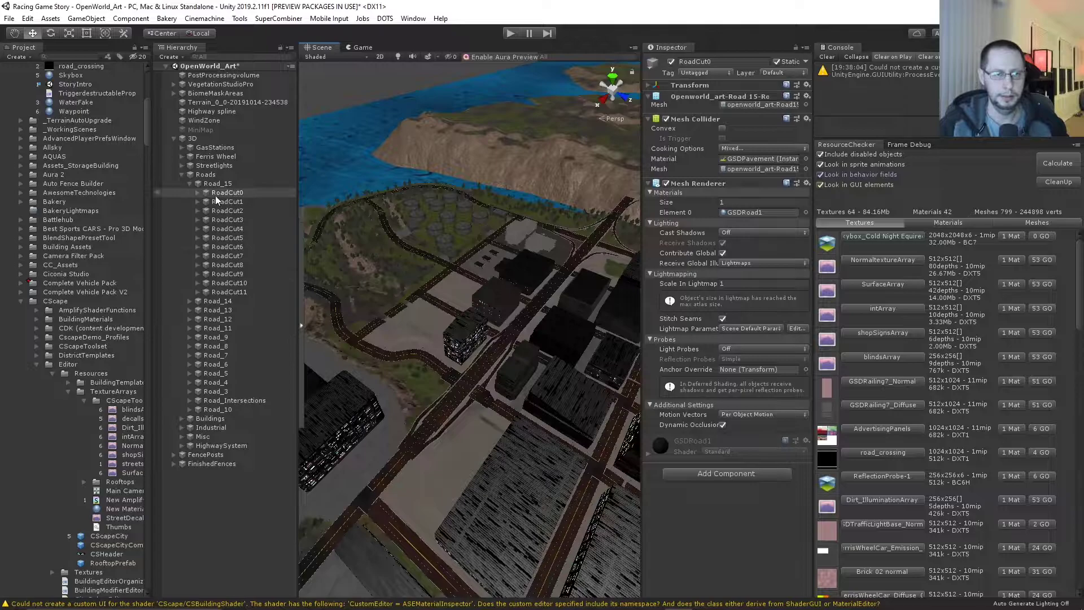
Expand RoadCut0 and frame its Markers0 child up close in the Scene view
{"action": "left_click", "coordinate": [198, 193]}
{"action": "left_click", "coordinate": [232, 201]}
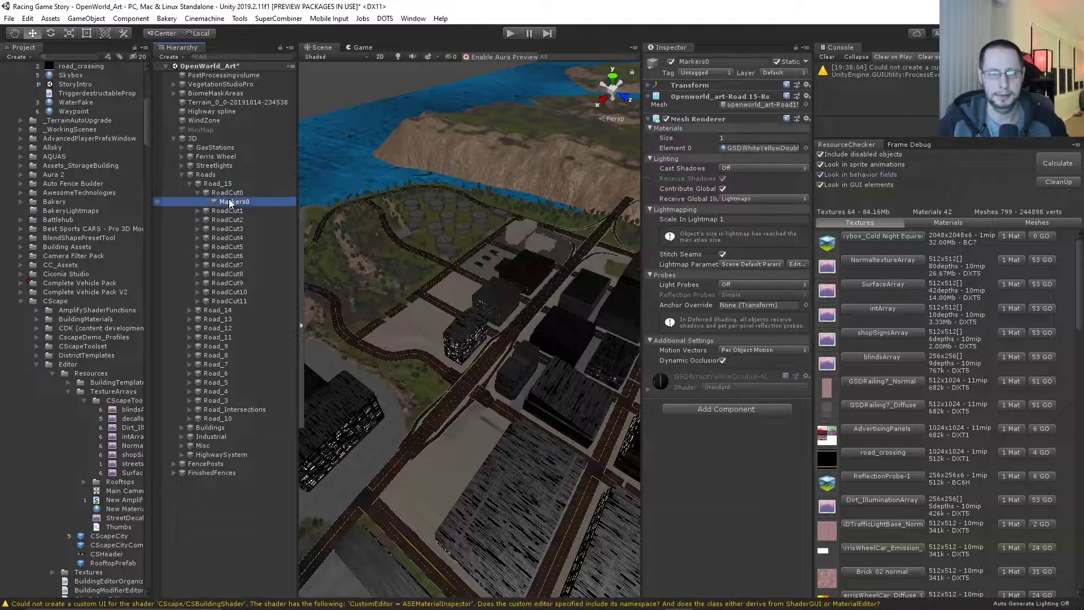
{"action": "double_click", "coordinate": [232, 202]}
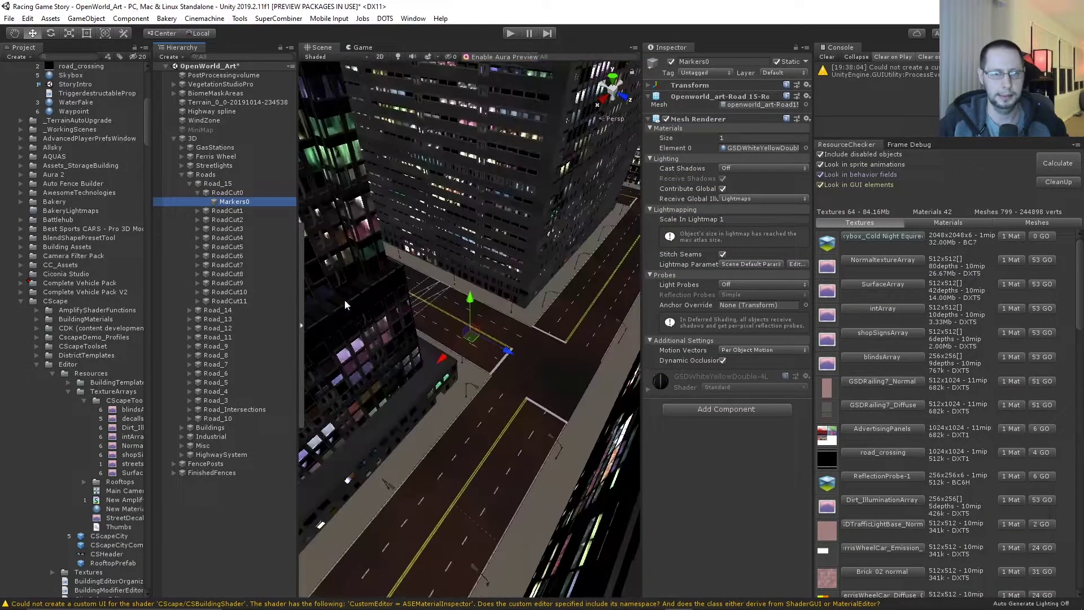
{"action": "scroll", "coordinate": [468, 341], "scroll_direction": "up", "scroll_amount": 6}
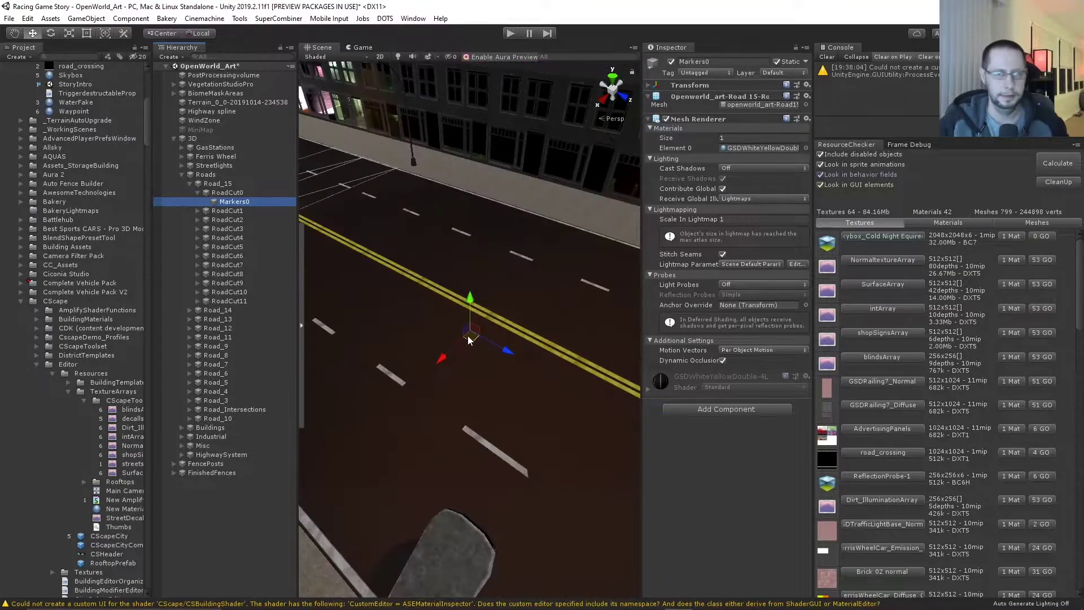
Disable and re-enable Markers0 while viewing along the street to check which road markings it draws
{"action": "left_click", "coordinate": [672, 61]}
{"action": "left_click", "coordinate": [671, 61]}
{"action": "right_click_drag", "start_coordinate": [555, 239], "coordinate": [554, 239]}
{"action": "left_click_drag", "start_coordinate": [554, 239], "coordinate": [345, 432], "text": "alt"}
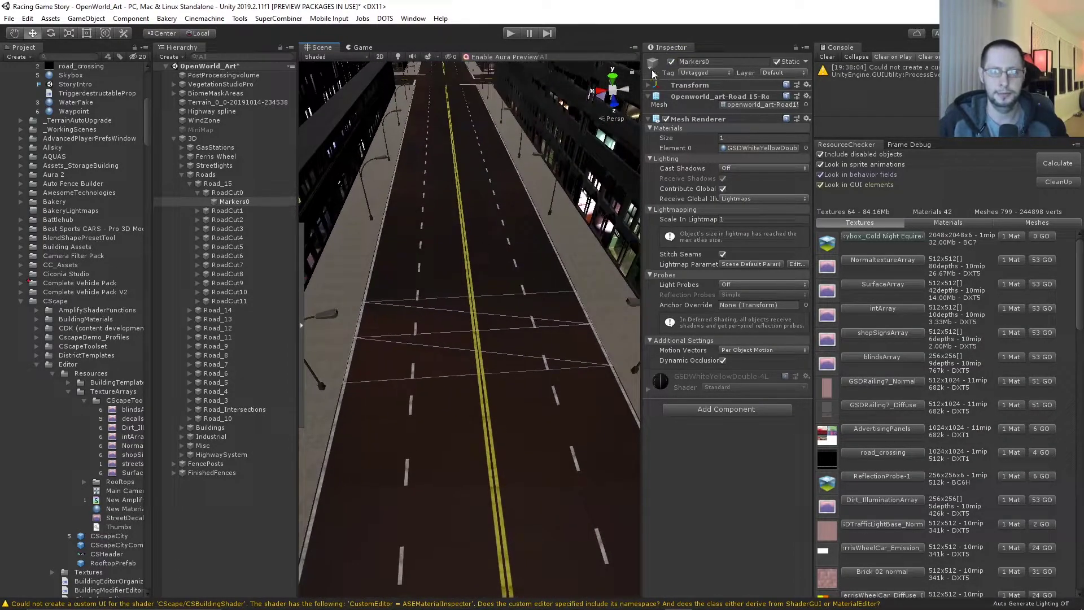
{"action": "left_click", "coordinate": [670, 62]}
{"action": "left_click", "coordinate": [671, 62]}
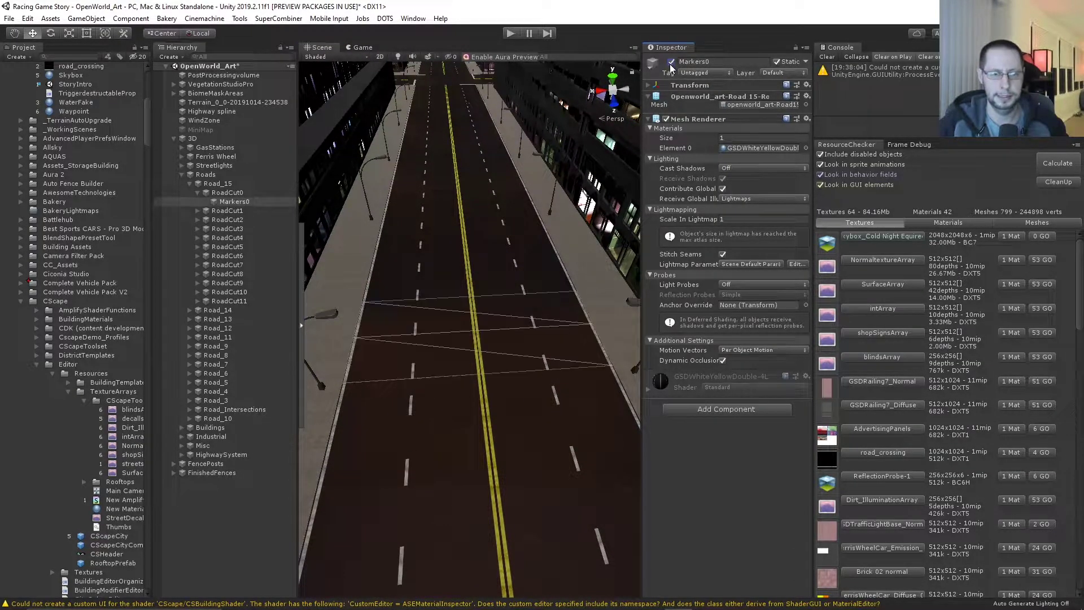
Disable and re-enable RoadCut0 to check which stretch of road it covers
{"action": "left_click", "coordinate": [226, 193]}
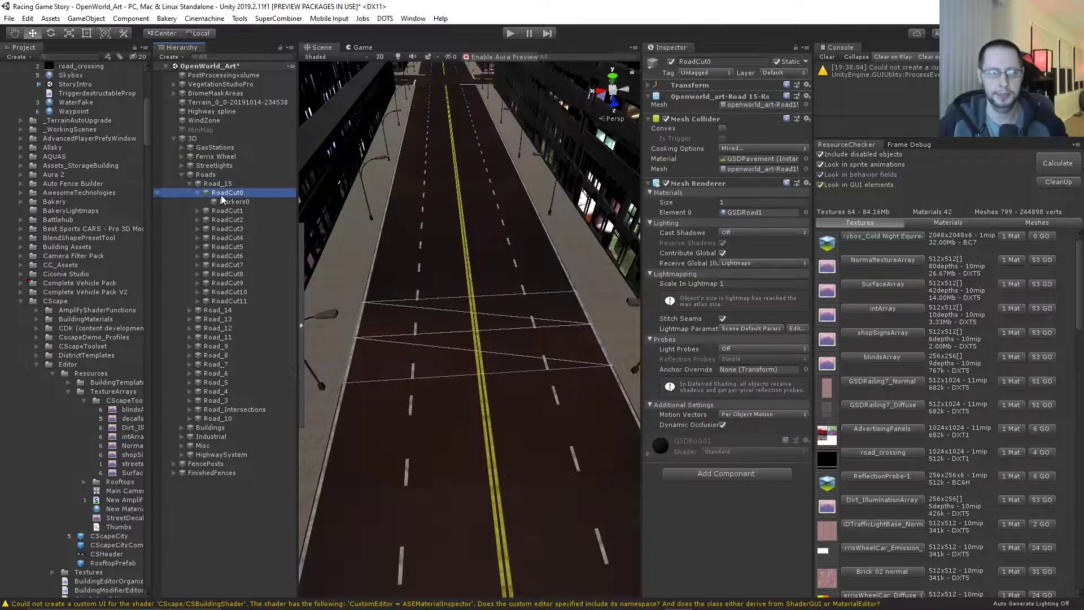
{"action": "left_click", "coordinate": [671, 62]}
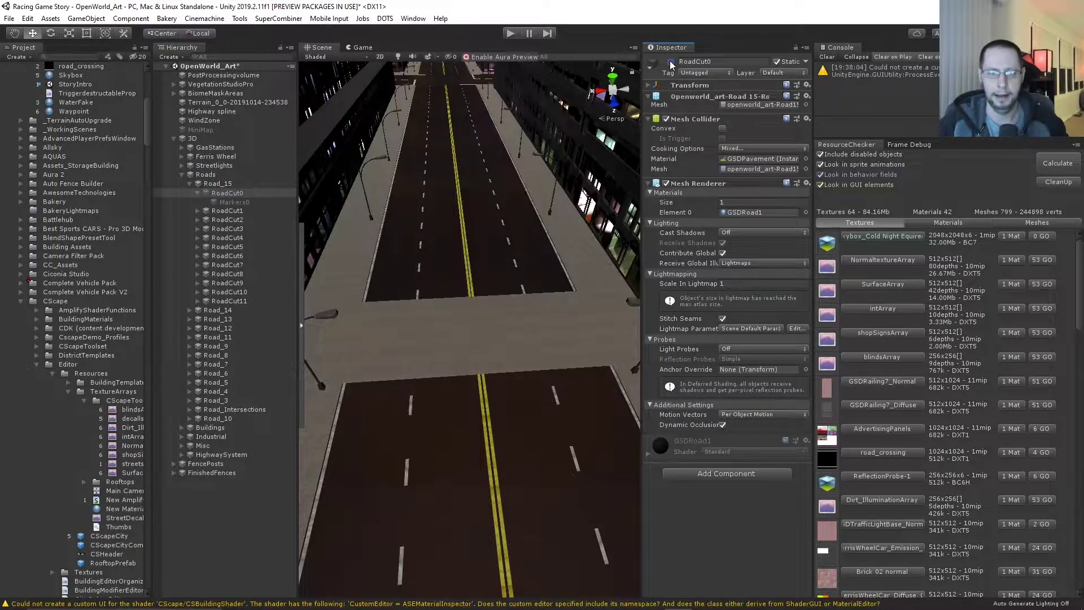
{"action": "left_click", "coordinate": [671, 62]}
Reselect Markers0 and switch it off and on twice to compare the road with and without its markings
{"action": "left_click", "coordinate": [237, 201]}
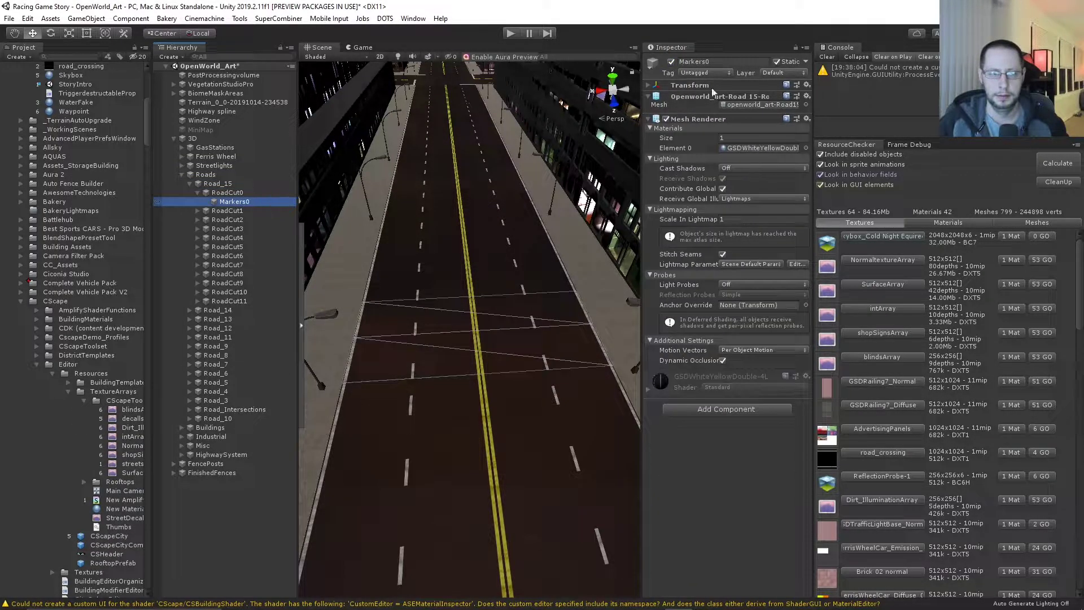
{"action": "left_click", "coordinate": [671, 62]}
{"action": "left_click", "coordinate": [671, 63]}
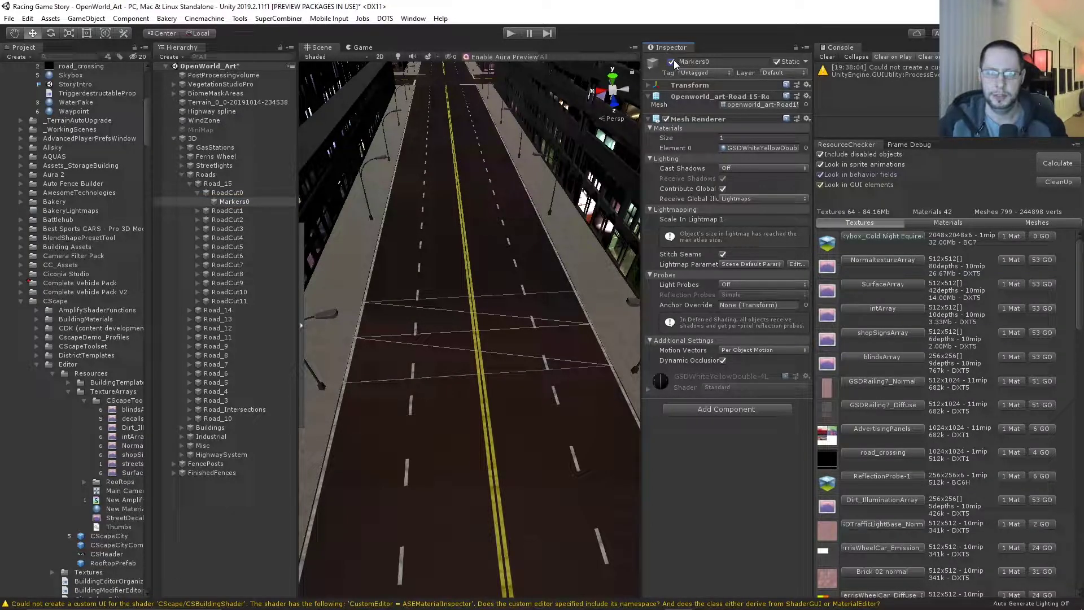
{"action": "left_click", "coordinate": [672, 60]}
{"action": "left_click", "coordinate": [672, 60]}
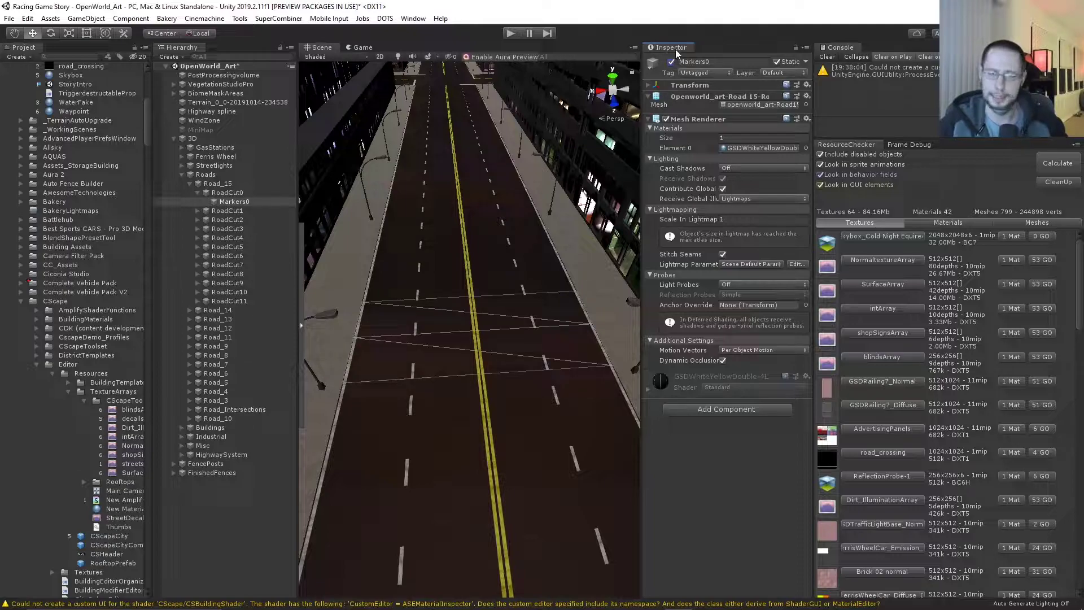
Reselect RoadCut0 and view its road stretch among the surrounding city blocks
{"action": "left_click", "coordinate": [238, 194]}
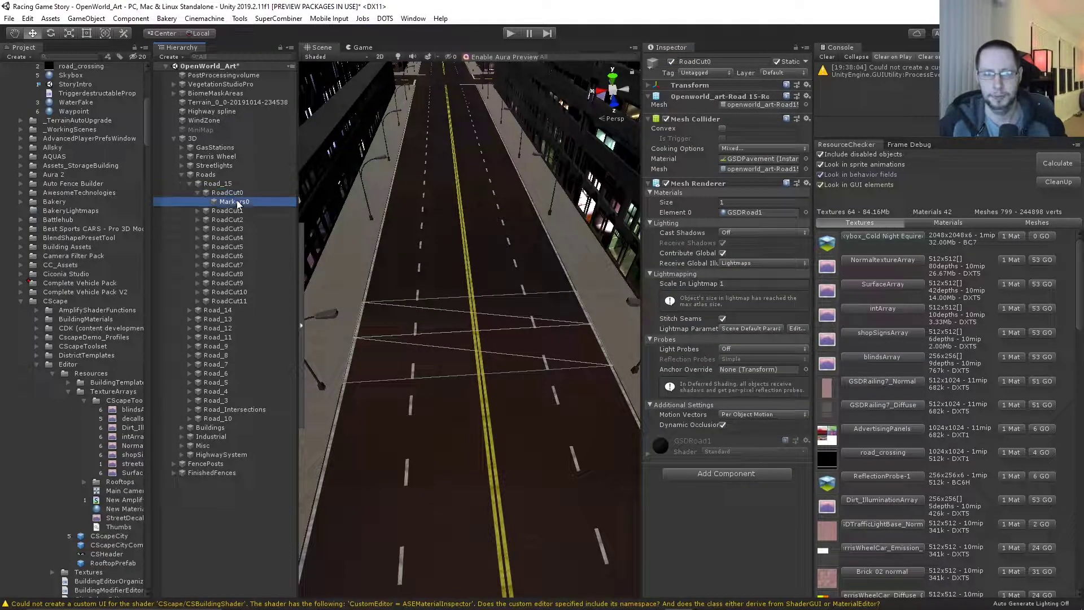
{"action": "left_click", "coordinate": [235, 194]}
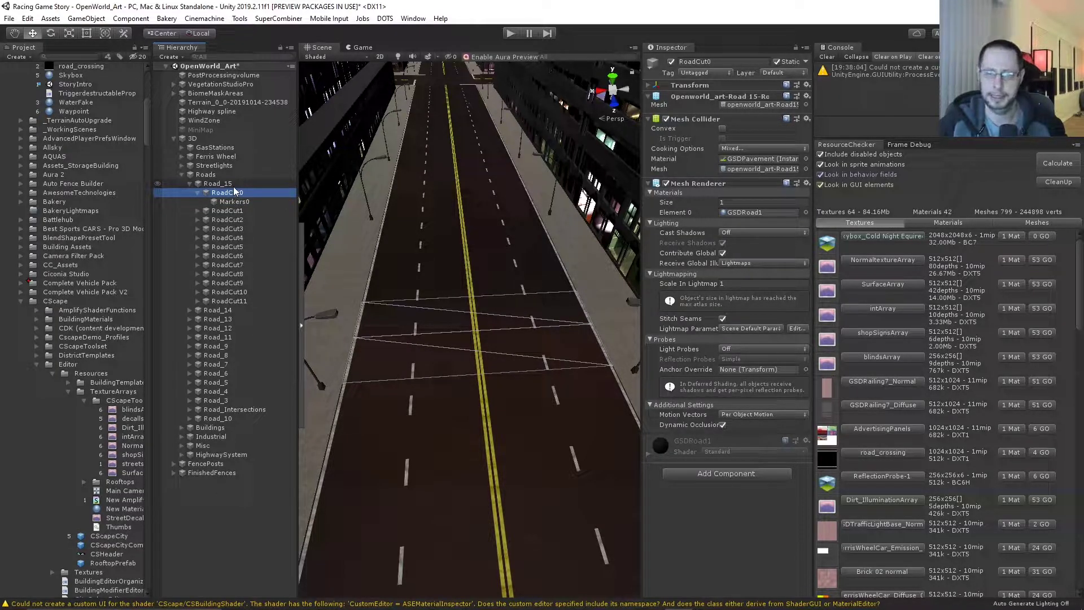
{"action": "scroll", "coordinate": [452, 275], "scroll_direction": "down", "scroll_amount": 4}
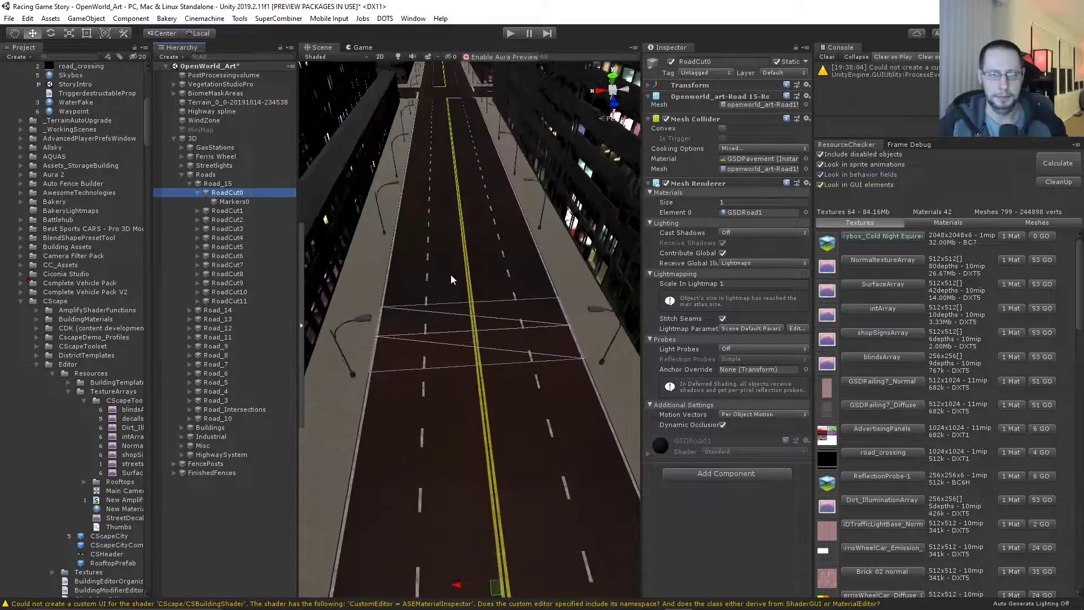
{"action": "scroll", "coordinate": [441, 285], "scroll_direction": "down", "scroll_amount": 8}
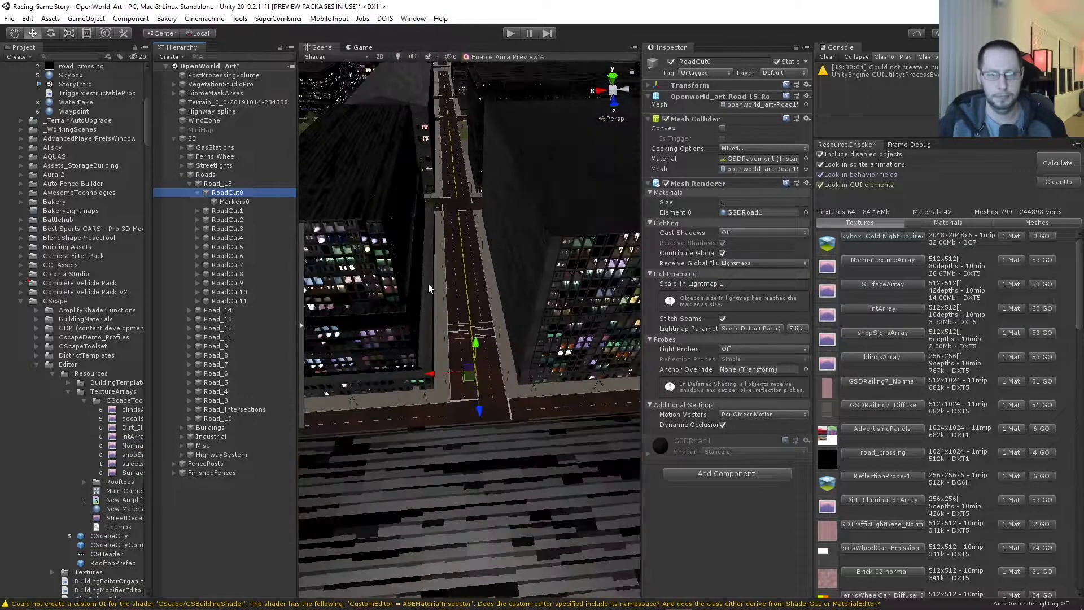
{"action": "scroll", "coordinate": [428, 287], "scroll_direction": "down", "scroll_amount": 6}
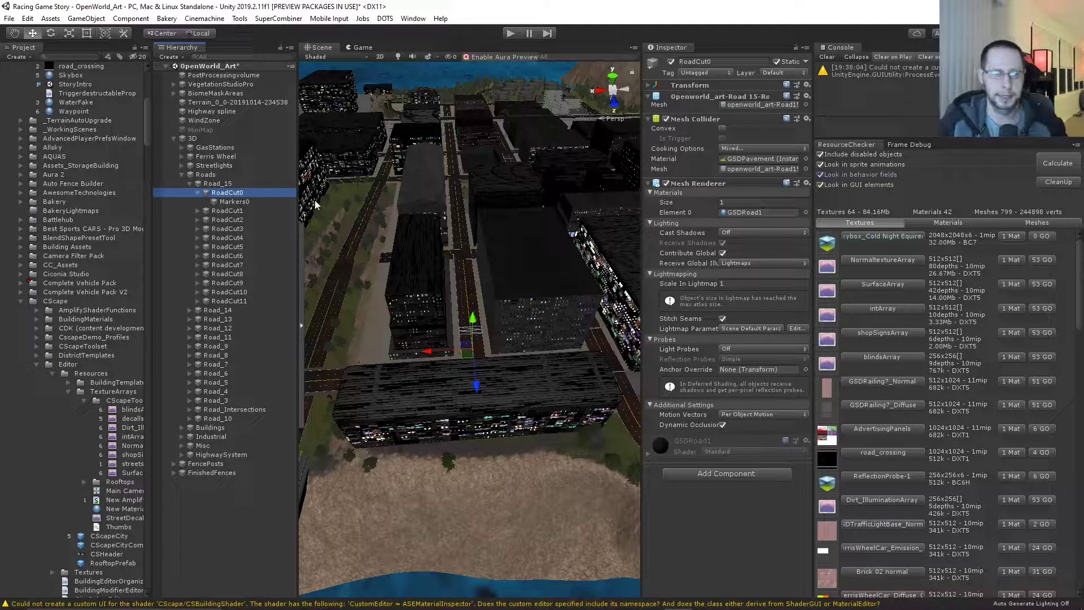
Collapse Road_15 and the Roads group, and expand FinishedFences to review its child objects
{"action": "left_click", "coordinate": [189, 184]}
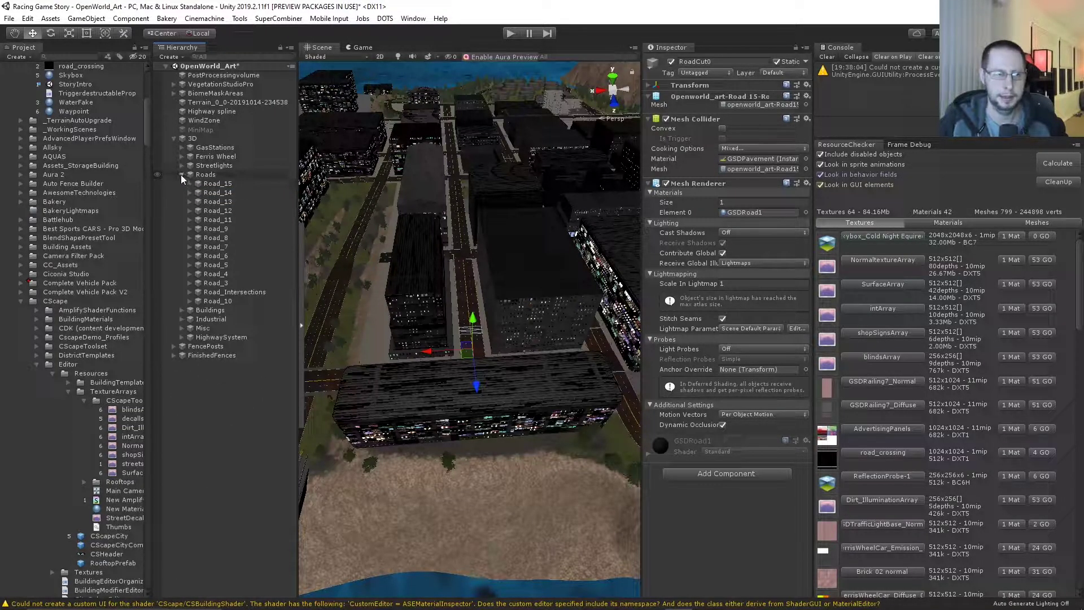
{"action": "left_click", "coordinate": [181, 175]}
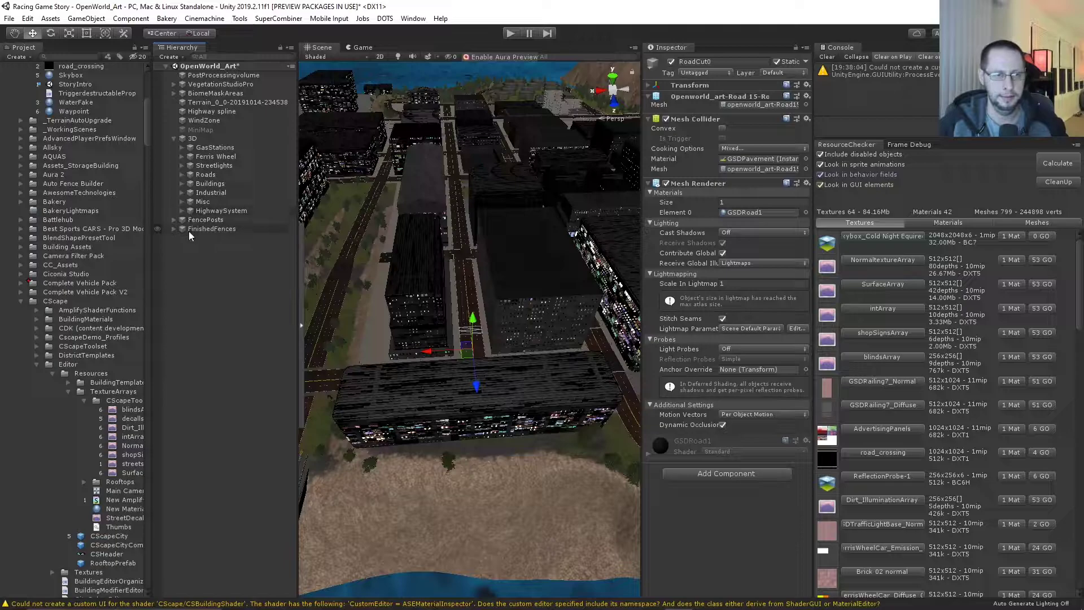
{"action": "left_click", "coordinate": [174, 228]}
{"action": "scroll", "coordinate": [218, 250], "scroll_direction": "down", "scroll_amount": 1}
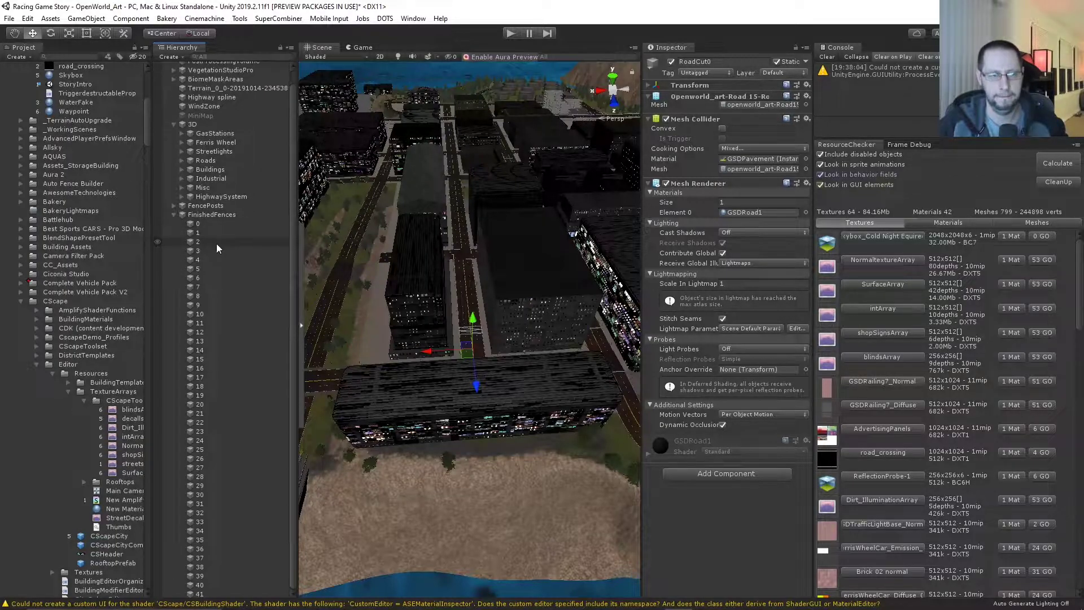
Inspect the streets between the city blocks down to the paved building lot and its border beside the road
{"action": "scroll", "coordinate": [483, 376], "scroll_direction": "up", "scroll_amount": 10}
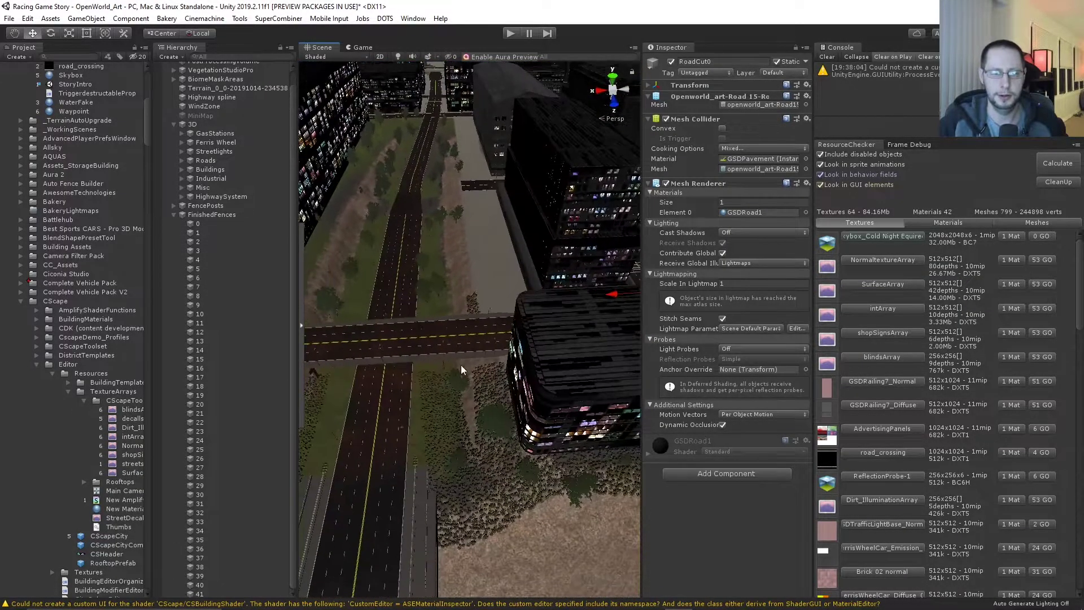
{"action": "scroll", "coordinate": [444, 378], "scroll_direction": "up", "scroll_amount": 10}
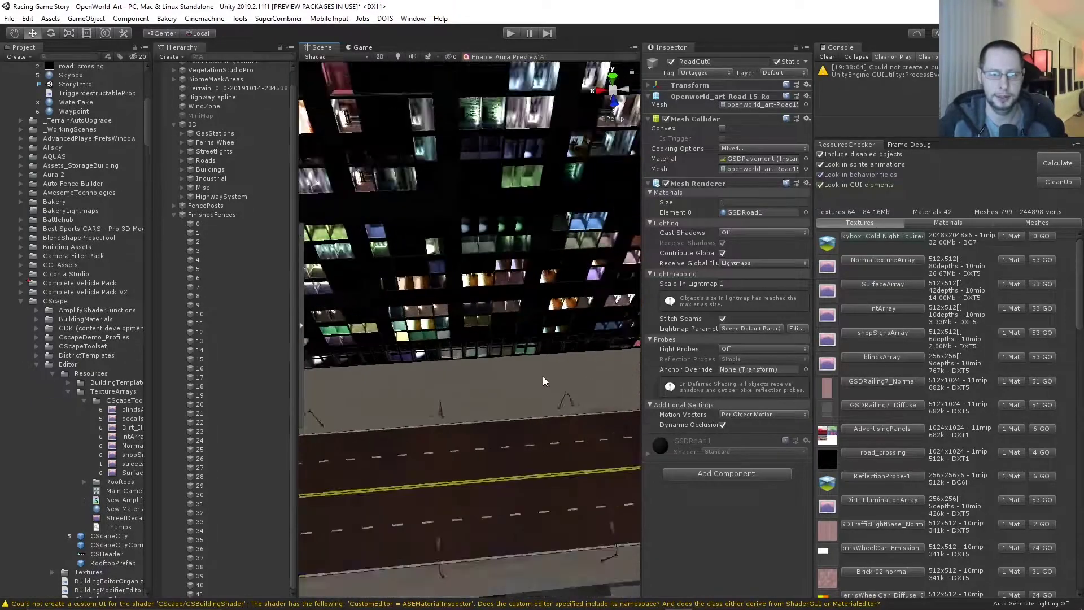
{"action": "scroll", "coordinate": [559, 375], "scroll_direction": "up", "scroll_amount": 5}
{"action": "middle_click_drag", "start_coordinate": [473, 444], "coordinate": [507, 392]}
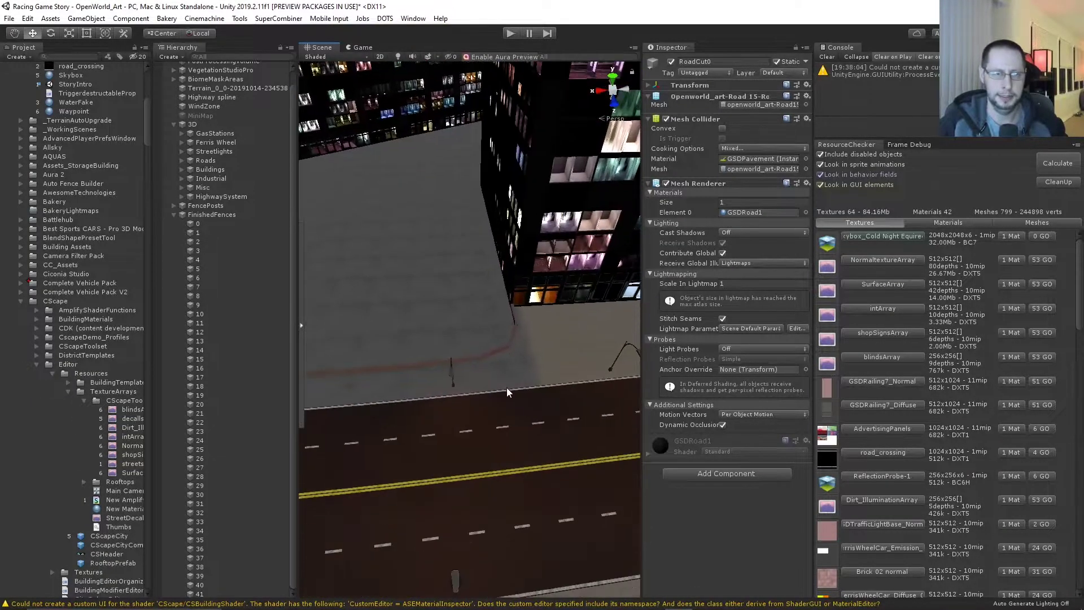
Open the OpenWorld_Art 1 scene without saving the changes to OpenWorld_Art
{"action": "scroll", "coordinate": [93, 201], "scroll_direction": "up", "scroll_amount": 6}
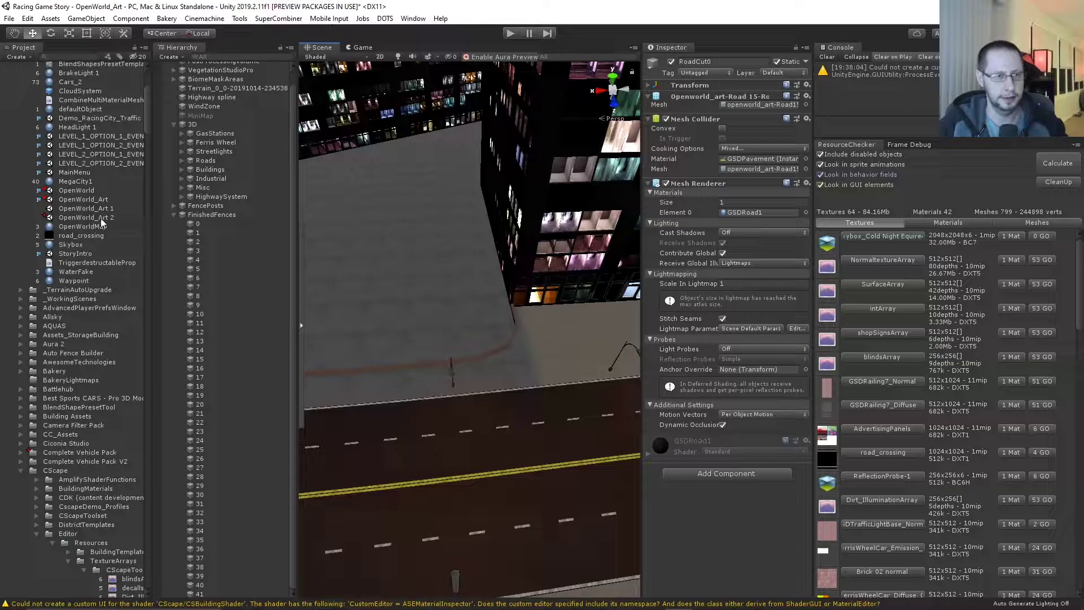
{"action": "double_click", "coordinate": [104, 207]}
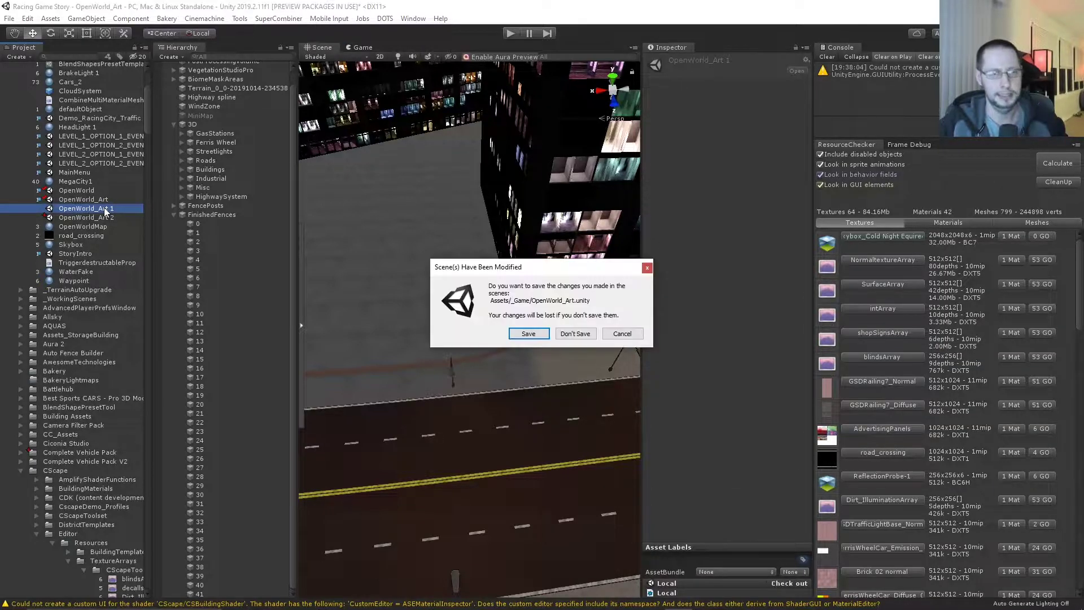
{"action": "left_click", "coordinate": [575, 334]}
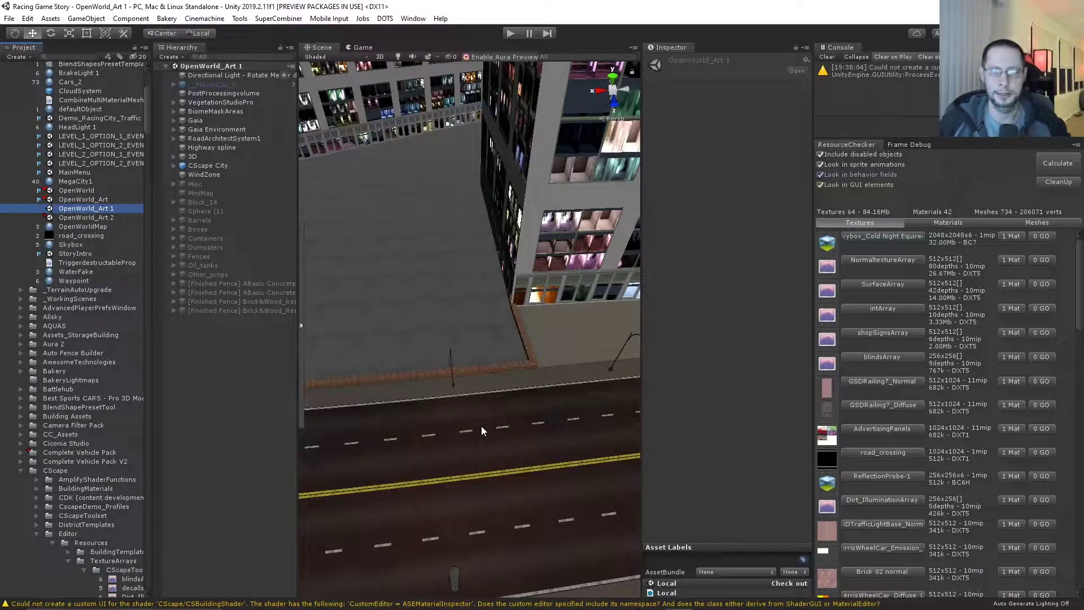
View the street in this scene version up to the building corner where the brick border begins
{"action": "right_click_drag", "start_coordinate": [513, 452], "coordinate": [733, 342]}
{"action": "right_click_drag", "start_coordinate": [526, 371], "coordinate": [459, 378]}
{"action": "middle_click_drag", "start_coordinate": [428, 417], "coordinate": [475, 364]}
{"action": "right_click_drag", "start_coordinate": [447, 384], "coordinate": [519, 384]}
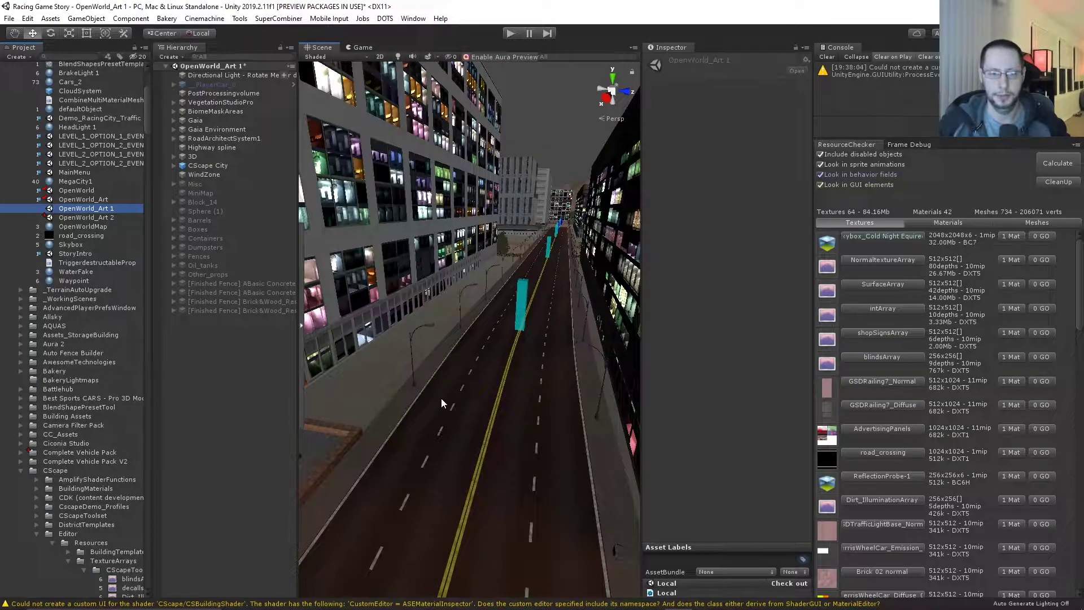
{"action": "middle_click_drag", "start_coordinate": [442, 398], "coordinate": [510, 381]}
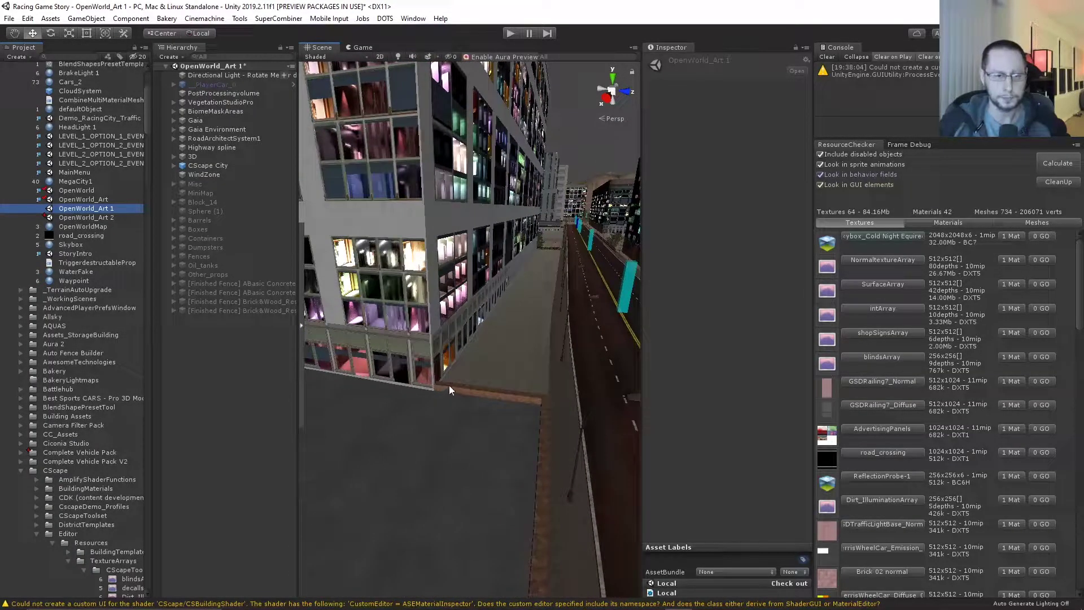
Select the Wall-Med_Brick_Panel rail piece of the low wall at the building corner
{"action": "left_click", "coordinate": [450, 387]}
{"action": "left_click", "coordinate": [449, 385]}
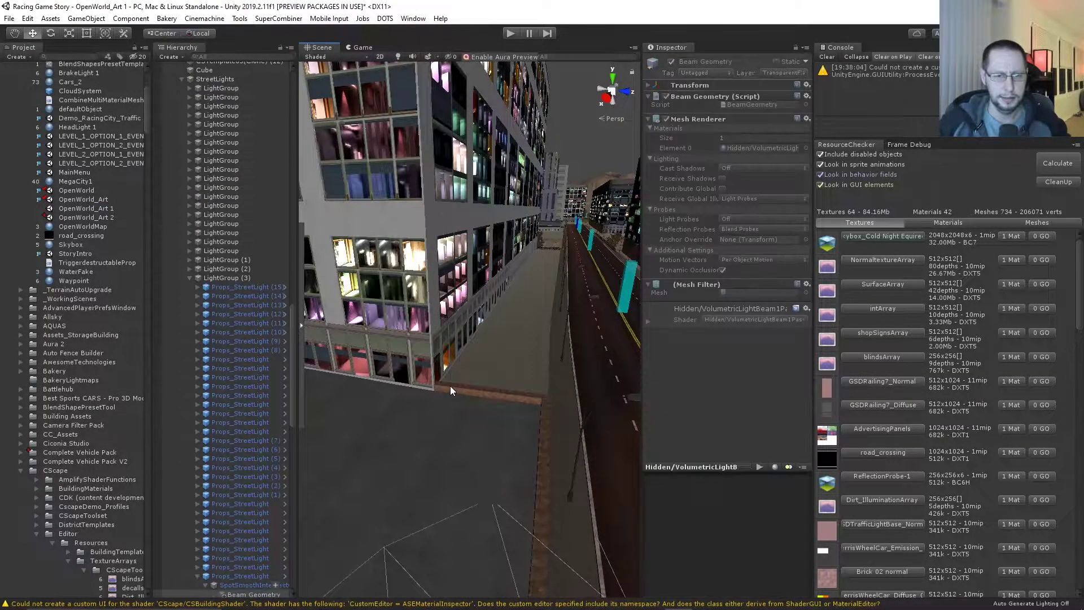
{"action": "left_click", "coordinate": [449, 385]}
{"action": "right_click_drag", "start_coordinate": [449, 385], "coordinate": [496, 367]}
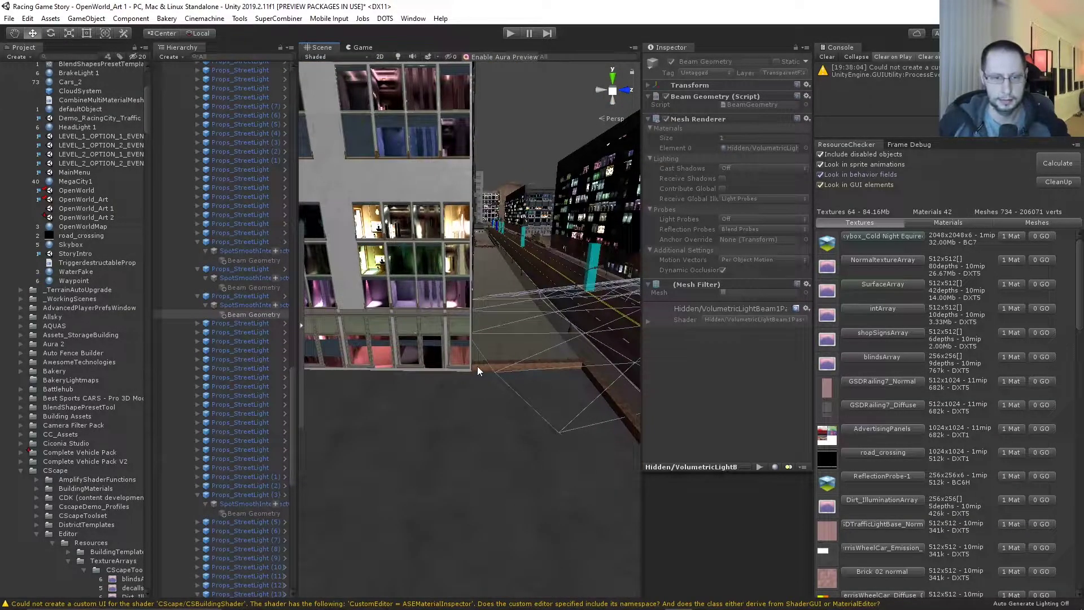
{"action": "left_click", "coordinate": [476, 366]}
{"action": "left_click", "coordinate": [479, 367]}
{"action": "left_click", "coordinate": [478, 368]}
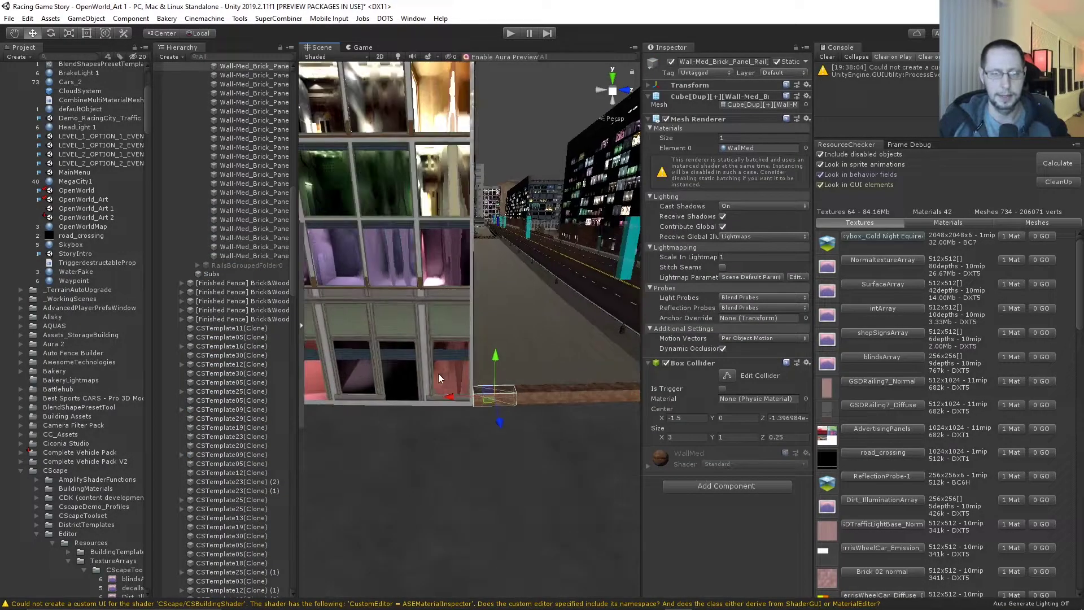
Examine the low brick wall around the lot corner and where the selected panel meets the building
{"action": "left_click_drag", "start_coordinate": [438, 374], "coordinate": [553, 369], "text": "alt"}
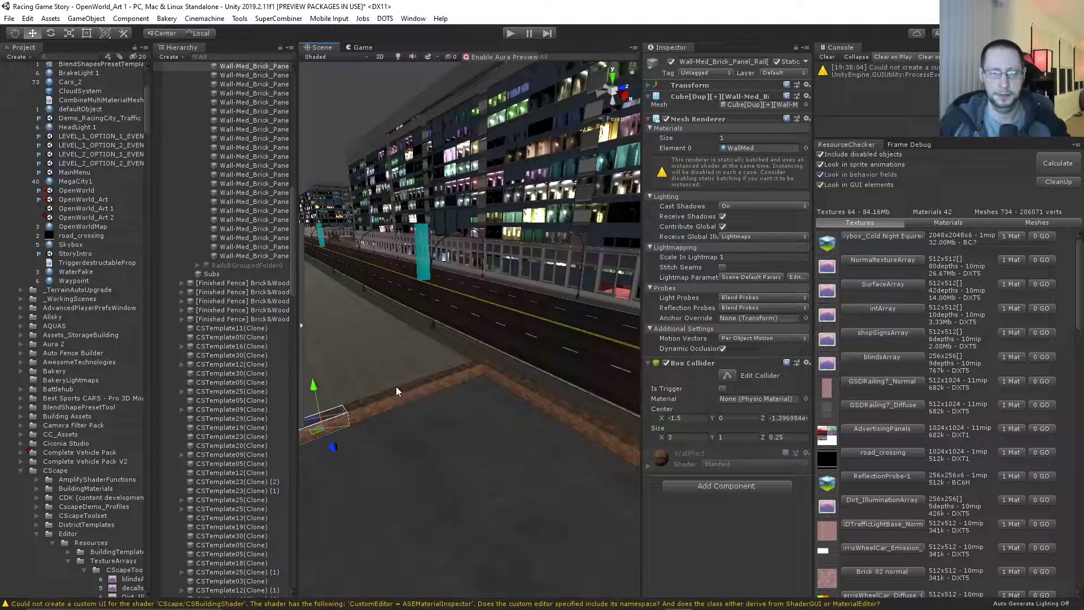
{"action": "left_click_drag", "start_coordinate": [393, 387], "coordinate": [695, 380], "text": "alt"}
{"action": "right_click_drag", "start_coordinate": [696, 379], "coordinate": [462, 370]}
{"action": "left_click_drag", "start_coordinate": [581, 353], "coordinate": [434, 337], "text": "alt"}
{"action": "scroll", "coordinate": [435, 338], "scroll_direction": "up", "scroll_amount": 6}
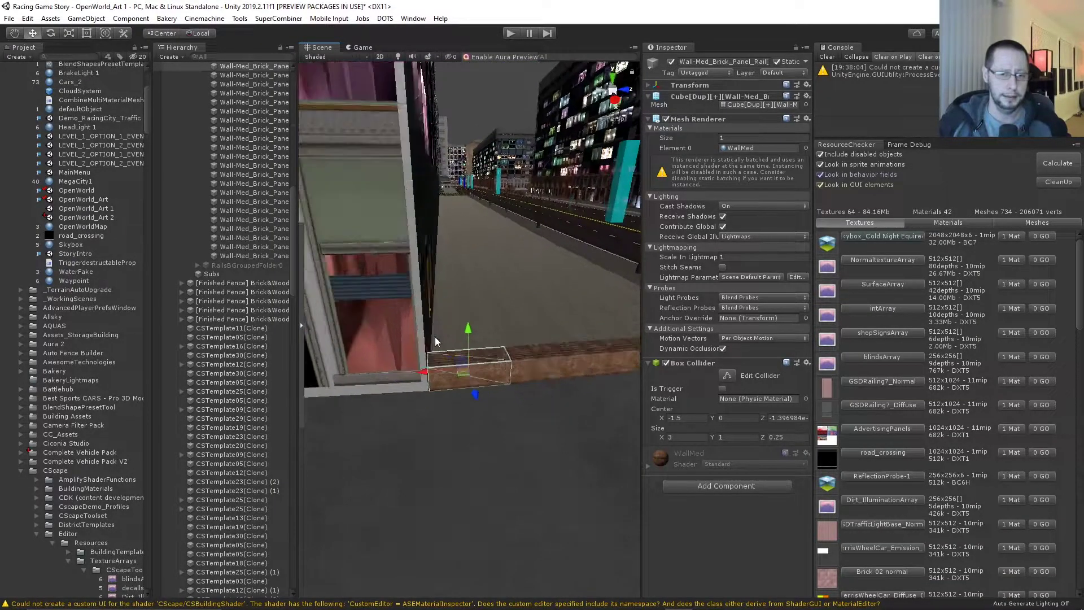
Select the fence's RailsAGroupedFolder0 and examine the mesh edges of its stepped brick panels
{"action": "left_click_drag", "start_coordinate": [503, 369], "coordinate": [279, 343], "text": "alt"}
{"action": "scroll", "coordinate": [188, 341], "scroll_direction": "up", "scroll_amount": 10}
{"action": "left_click", "coordinate": [222, 226]}
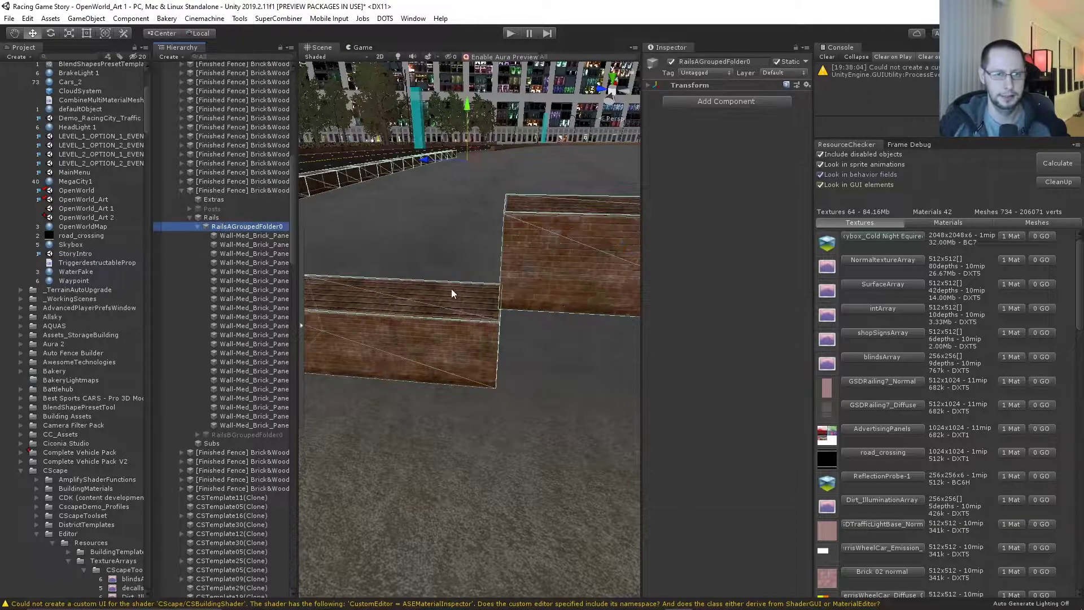
{"action": "right_click_drag", "start_coordinate": [452, 289], "coordinate": [497, 303], "text": "alt"}
{"action": "left_click_drag", "start_coordinate": [496, 303], "coordinate": [445, 295]}
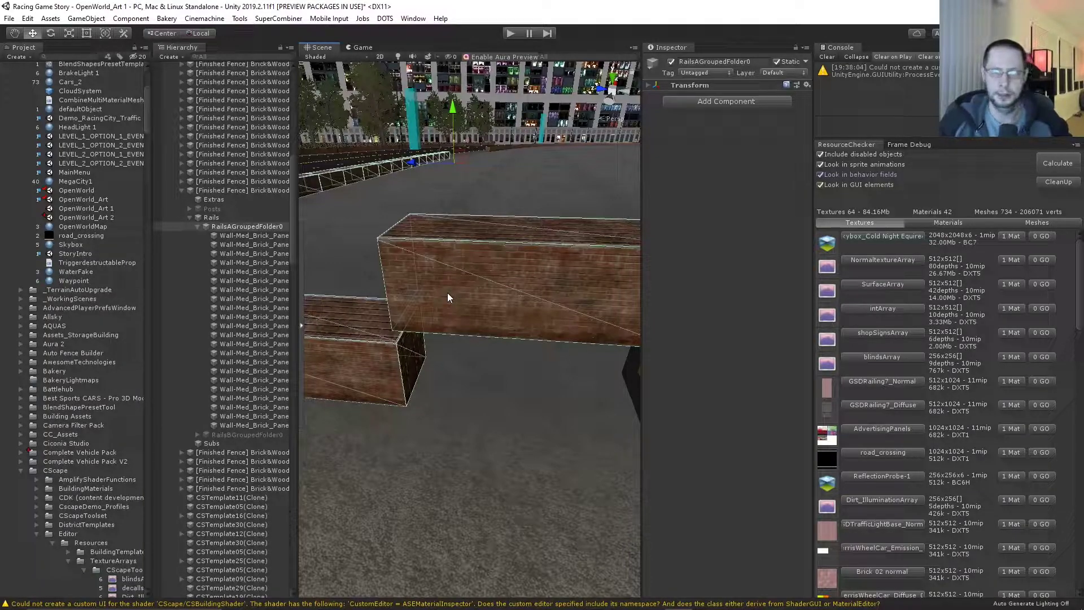
{"action": "left_click_drag", "start_coordinate": [320, 277], "coordinate": [442, 271], "text": "alt"}
{"action": "right_click_drag", "start_coordinate": [442, 271], "coordinate": [463, 275], "text": "alt"}
{"action": "scroll", "coordinate": [460, 278], "scroll_direction": "down", "scroll_amount": 4}
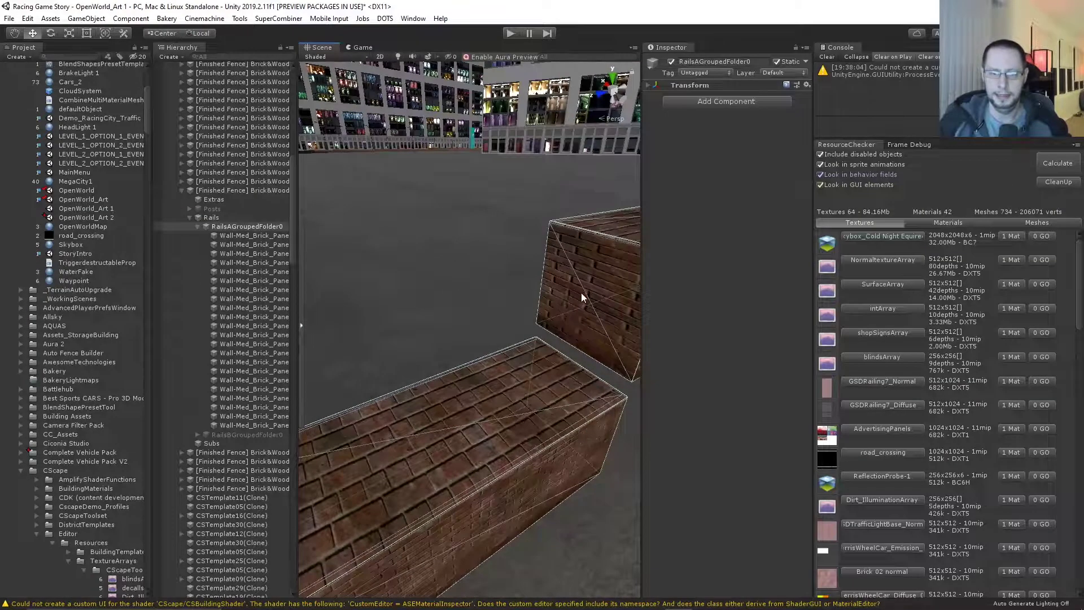
{"action": "middle_click_drag", "start_coordinate": [618, 307], "coordinate": [554, 281]}
{"action": "right_click_drag", "start_coordinate": [553, 281], "coordinate": [562, 286], "text": "alt"}
{"action": "scroll", "coordinate": [559, 291], "scroll_direction": "up", "scroll_amount": 6}
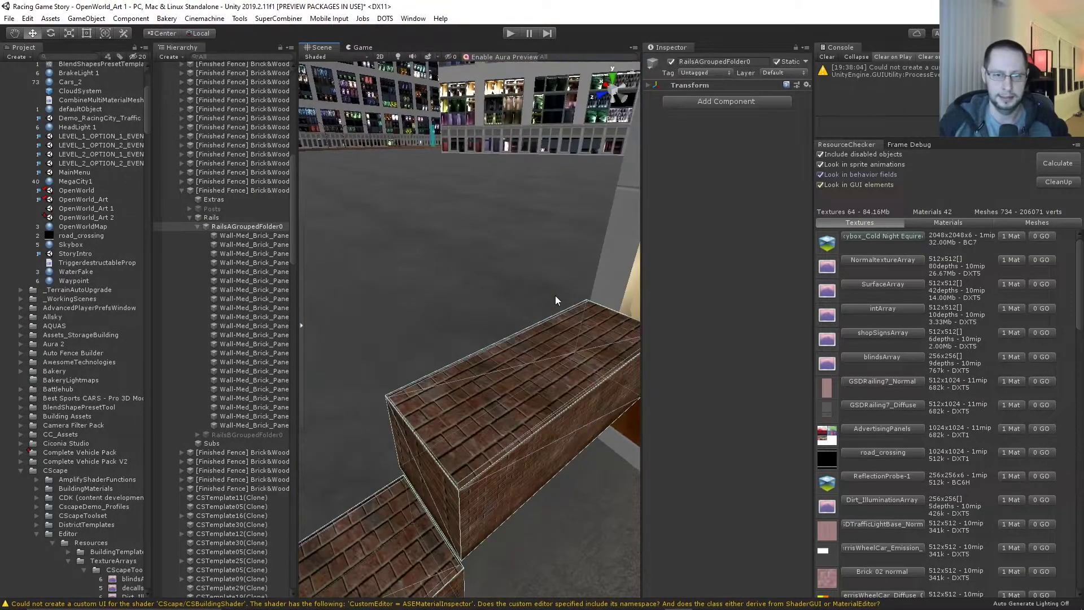
{"action": "scroll", "coordinate": [551, 297], "scroll_direction": "down", "scroll_amount": 5}
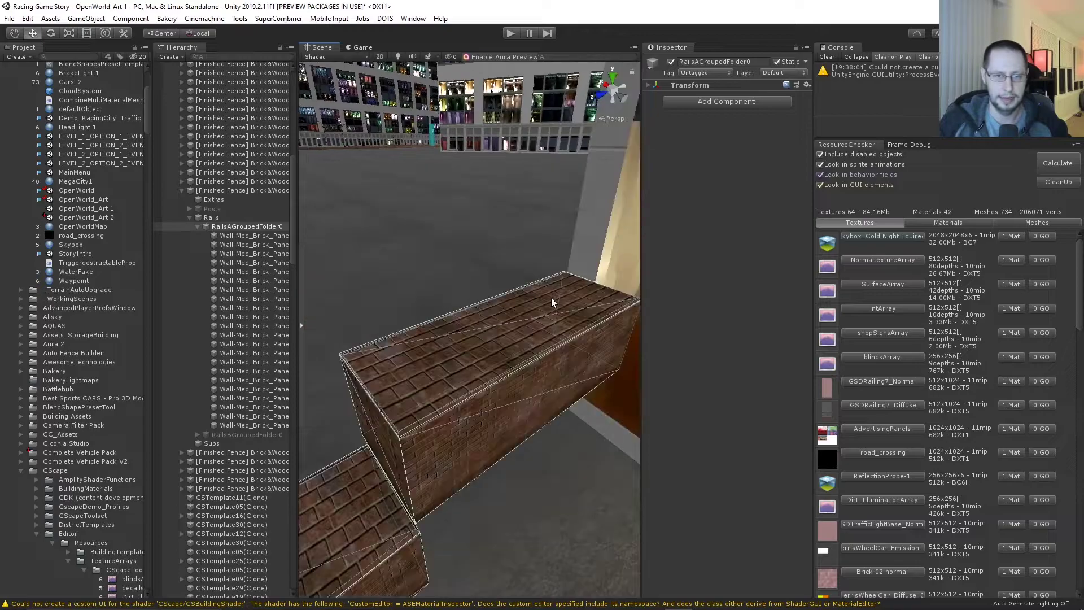
Inspect the height step between the last two brick panels from both sides of the fence
{"action": "left_click_drag", "start_coordinate": [557, 301], "coordinate": [481, 345], "text": "alt"}
{"action": "middle_click_drag", "start_coordinate": [481, 345], "coordinate": [459, 332]}
{"action": "left_click_drag", "start_coordinate": [460, 332], "coordinate": [379, 315], "text": "alt"}
{"action": "middle_click_drag", "start_coordinate": [379, 315], "coordinate": [404, 324]}
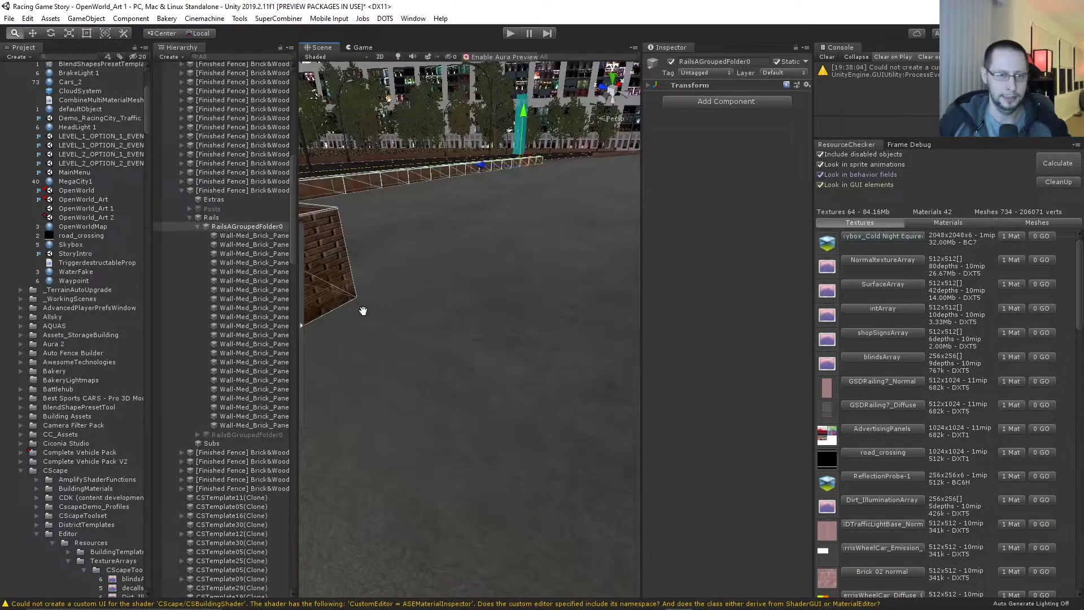
{"action": "left_click_drag", "start_coordinate": [404, 324], "coordinate": [601, 343], "text": "alt"}
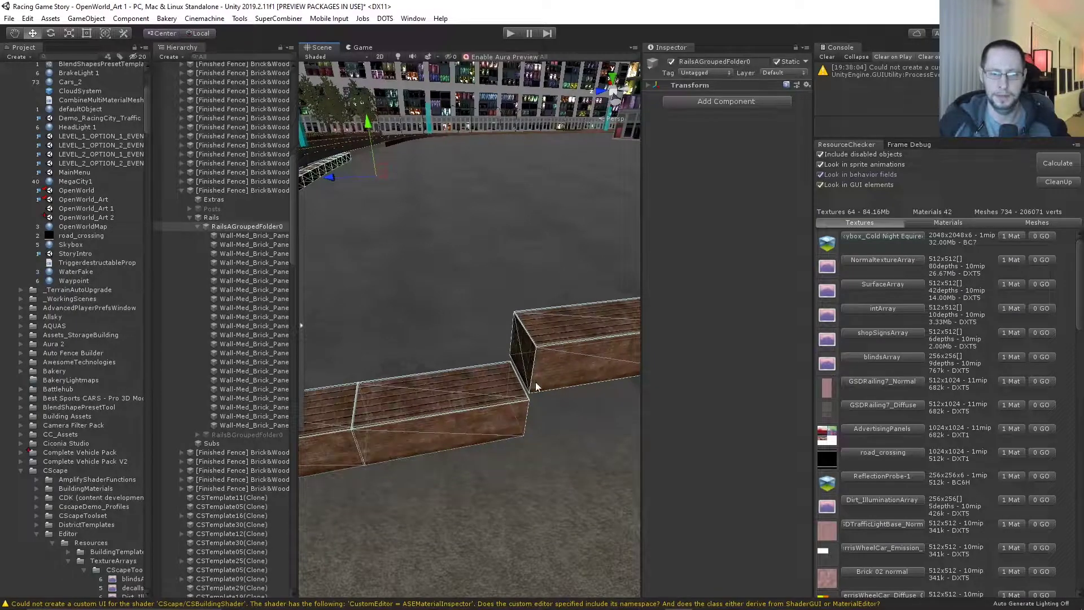
{"action": "left_click_drag", "start_coordinate": [508, 380], "coordinate": [541, 360], "text": "alt"}
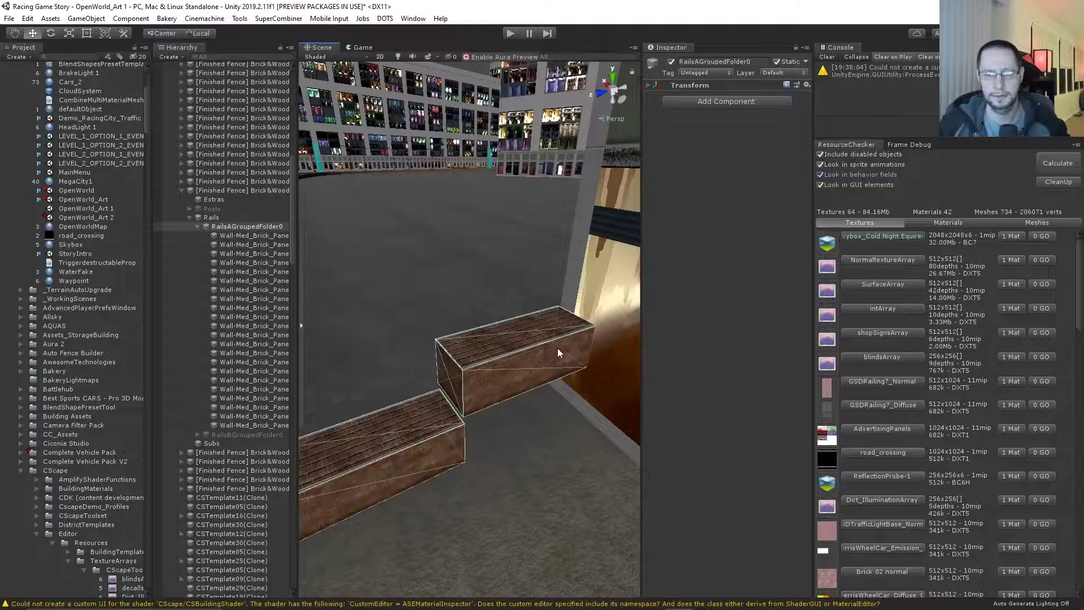
Collapse the Rails group and its parent Finished Fence object in the scene hierarchy
{"action": "scroll", "coordinate": [282, 260], "scroll_direction": "up", "scroll_amount": 8}
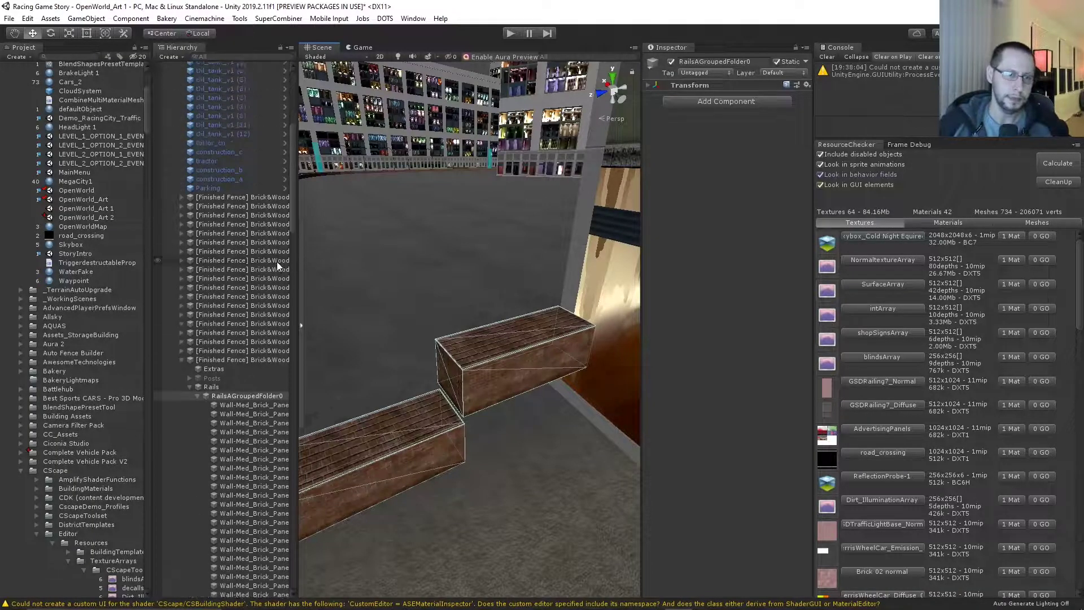
{"action": "left_click", "coordinate": [190, 454]}
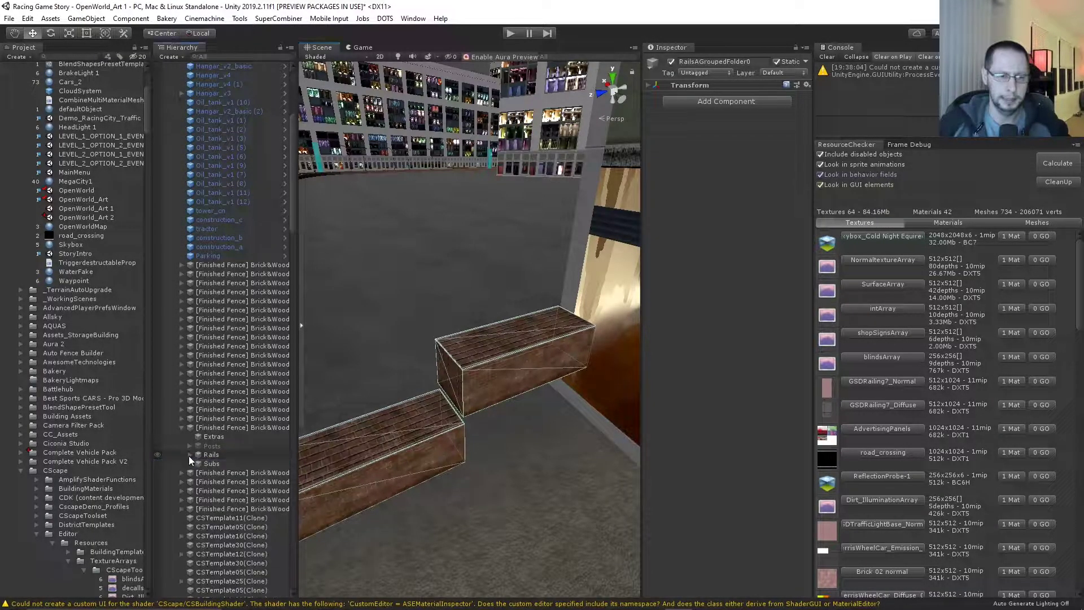
{"action": "left_click", "coordinate": [181, 427]}
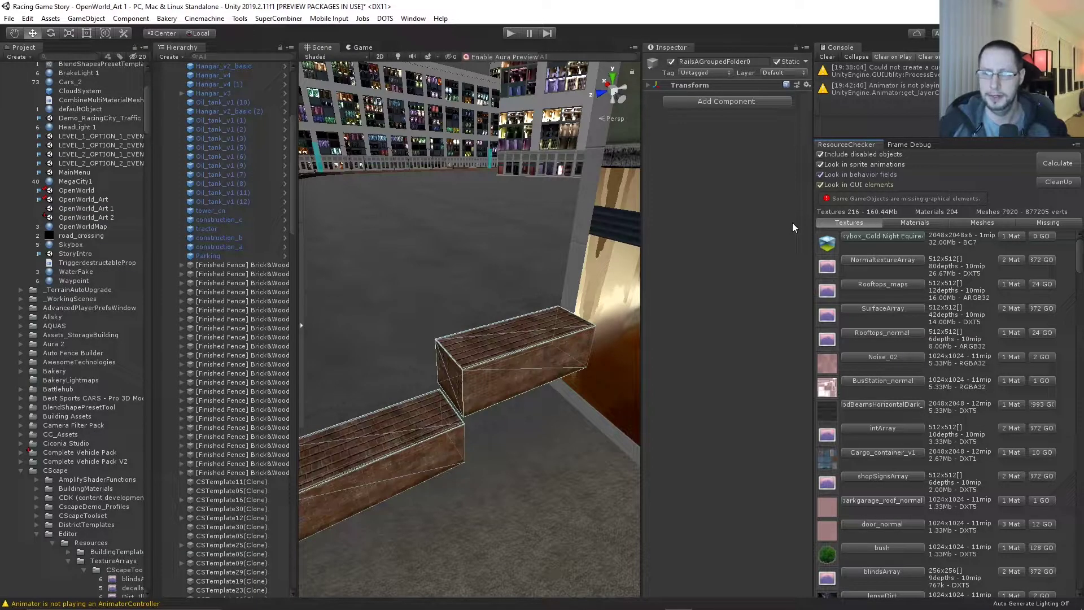
Select a streetlight's spot light near the brick wall and view the fence end beside the curved road
{"action": "right_click_drag", "start_coordinate": [586, 320], "coordinate": [394, 303]}
{"action": "left_click", "coordinate": [425, 262]}
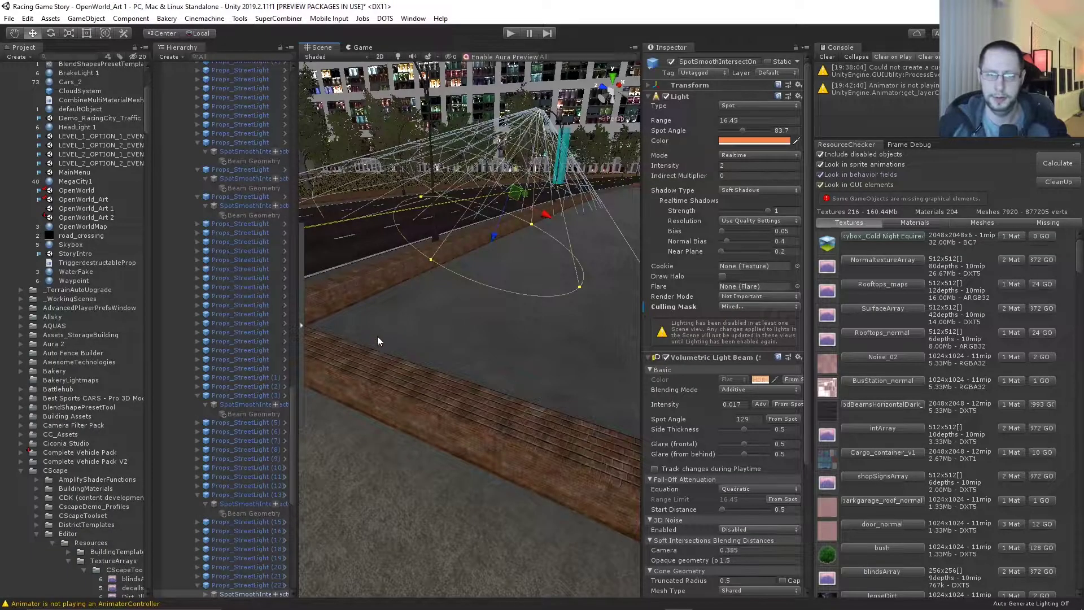
{"action": "scroll", "coordinate": [418, 306], "scroll_direction": "down", "scroll_amount": 10}
{"action": "middle_click_drag", "start_coordinate": [442, 326], "coordinate": [403, 349]}
{"action": "scroll", "coordinate": [402, 349], "scroll_direction": "up", "scroll_amount": 2}
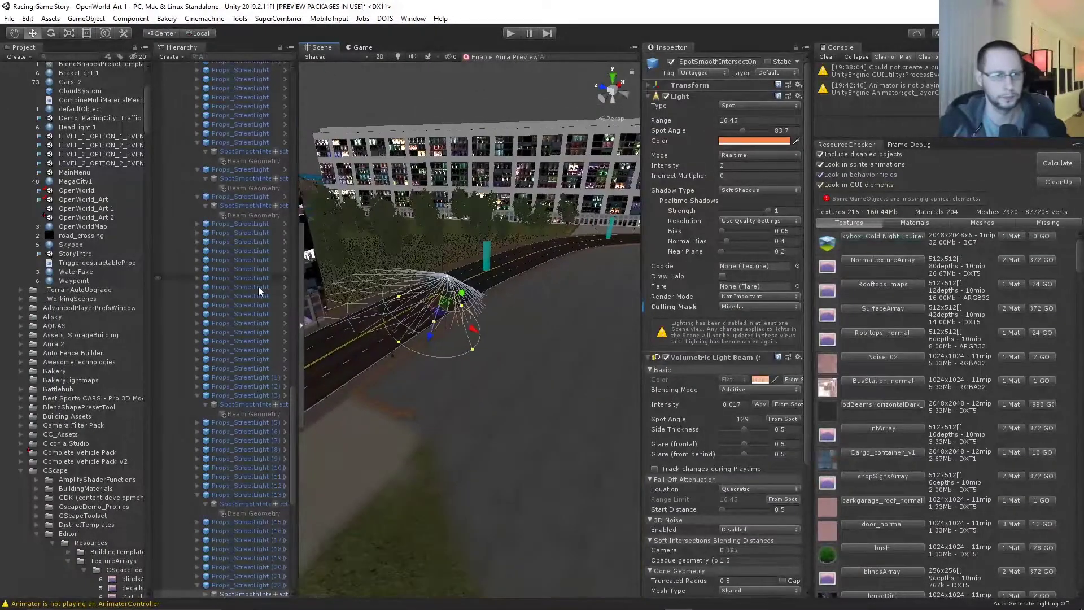
Reopen the OpenWorld_Art scene without saving the changes to OpenWorld_Art 1
{"action": "double_click", "coordinate": [81, 198]}
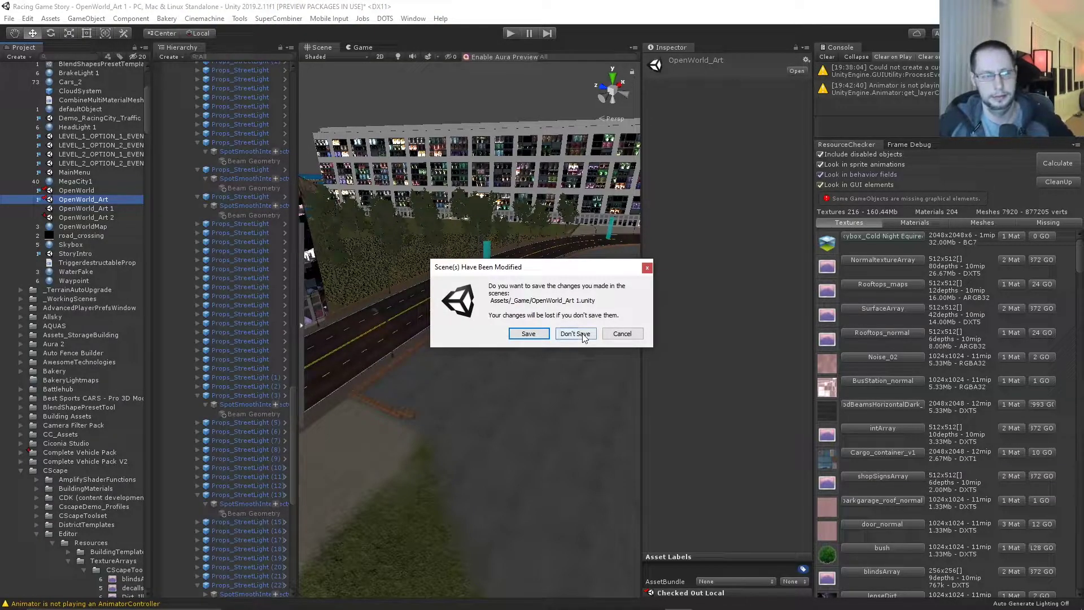
{"action": "left_click", "coordinate": [576, 334]}
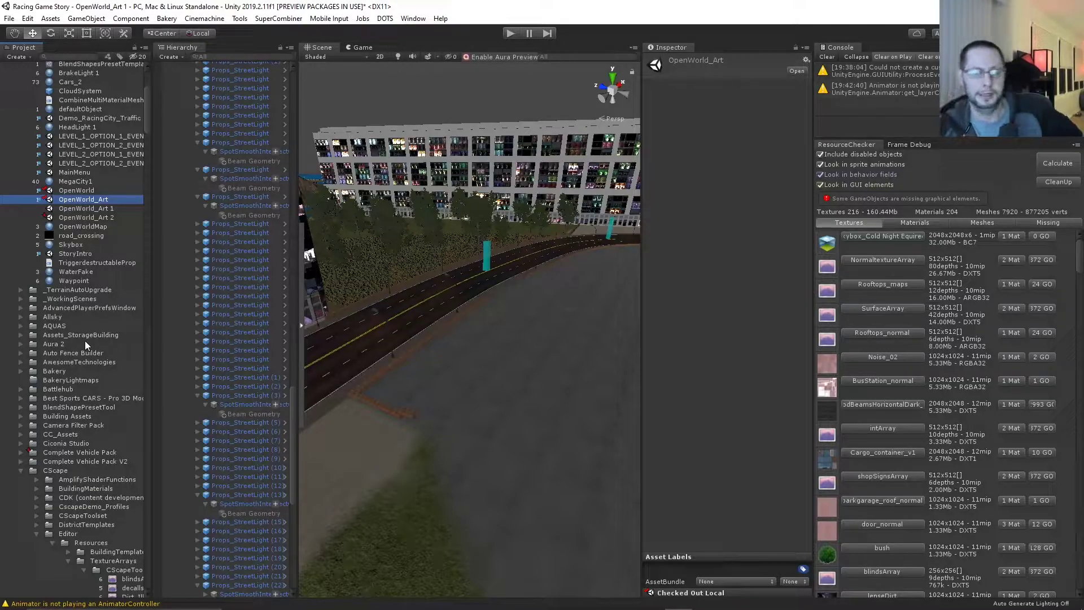
Collapse CScape's Editor folder and select the Fence_0 model among the project assets
{"action": "scroll", "coordinate": [85, 340], "scroll_direction": "down", "scroll_amount": 10}
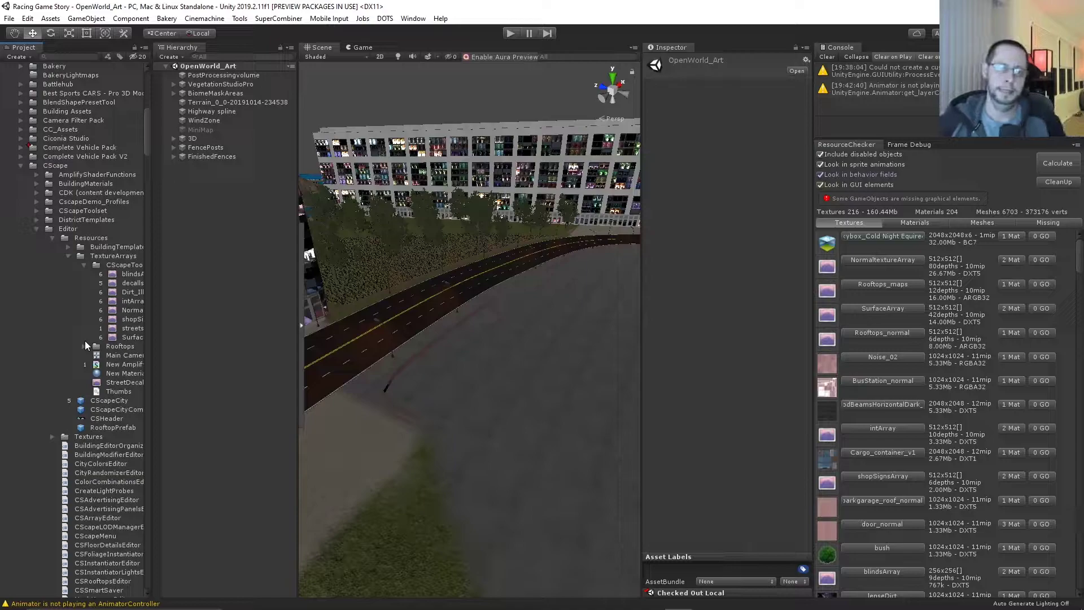
{"action": "scroll", "coordinate": [84, 309], "scroll_direction": "down", "scroll_amount": 5}
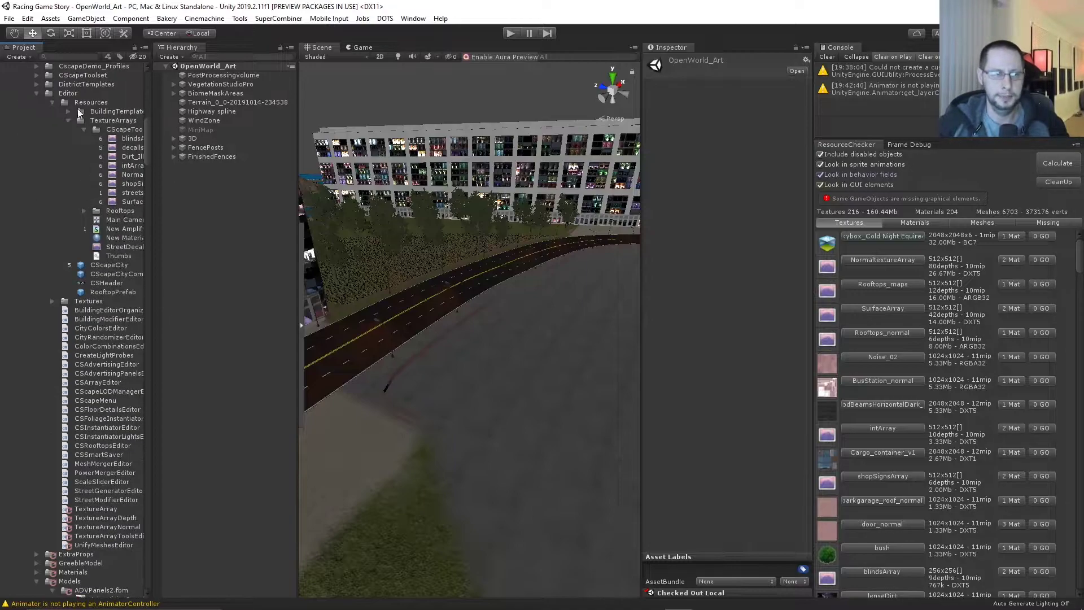
{"action": "left_click", "coordinate": [37, 93]}
{"action": "scroll", "coordinate": [76, 263], "scroll_direction": "down", "scroll_amount": 15}
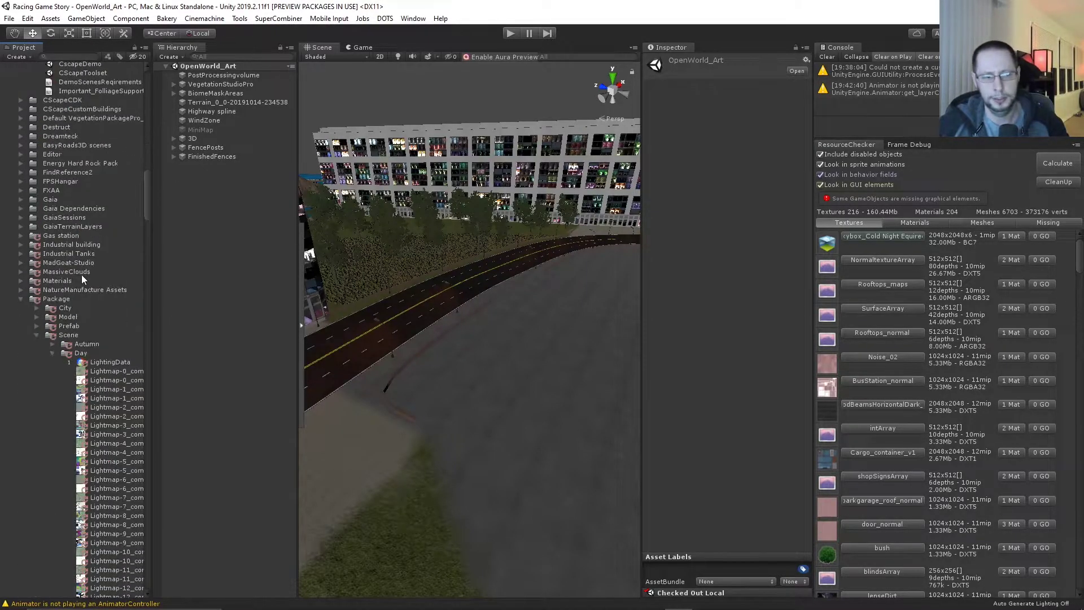
{"action": "scroll", "coordinate": [82, 276], "scroll_direction": "down", "scroll_amount": 20}
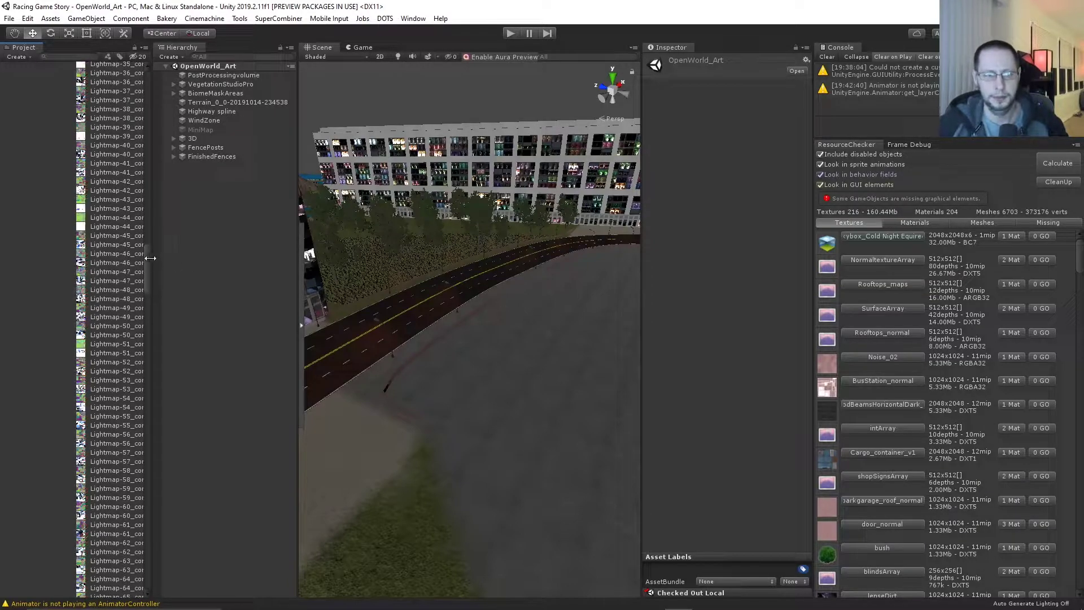
{"action": "left_click_drag", "start_coordinate": [144, 258], "coordinate": [126, 570]}
{"action": "left_click", "coordinate": [59, 179]}
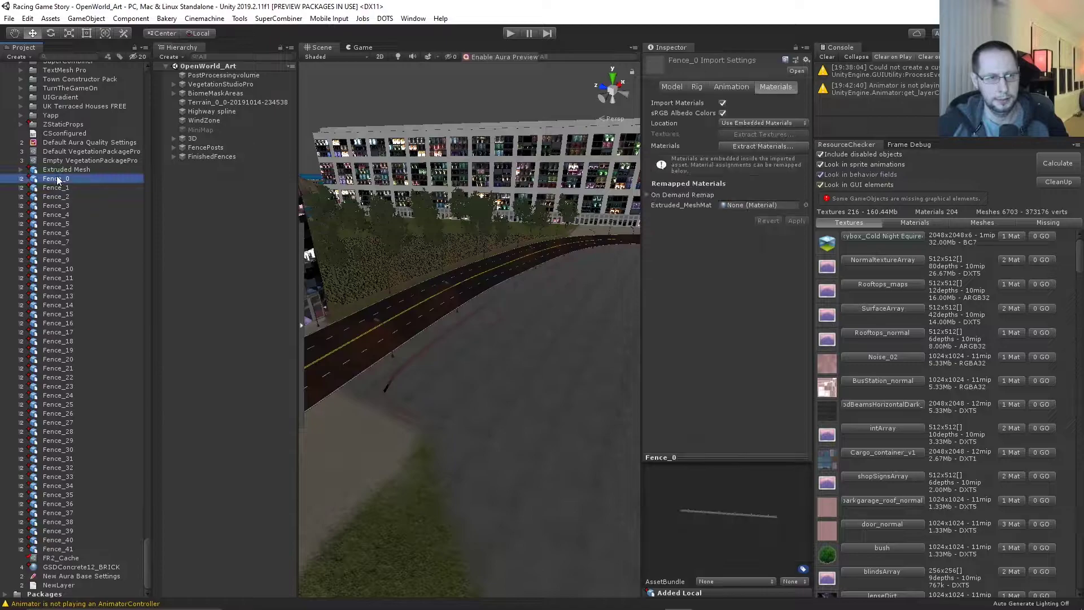
Enlarge the model preview and browse the fence models from Fence_1 to Fence_6
{"action": "left_click_drag", "start_coordinate": [640, 431], "coordinate": [375, 429]}
{"action": "left_click_drag", "start_coordinate": [629, 451], "coordinate": [668, 218]}
{"action": "left_click", "coordinate": [83, 188]}
{"action": "key", "text": "Down"}
{"action": "key", "text": "Down"}
{"action": "key", "text": "Down"}
{"action": "key", "text": "Down"}
{"action": "key", "text": "Down"}
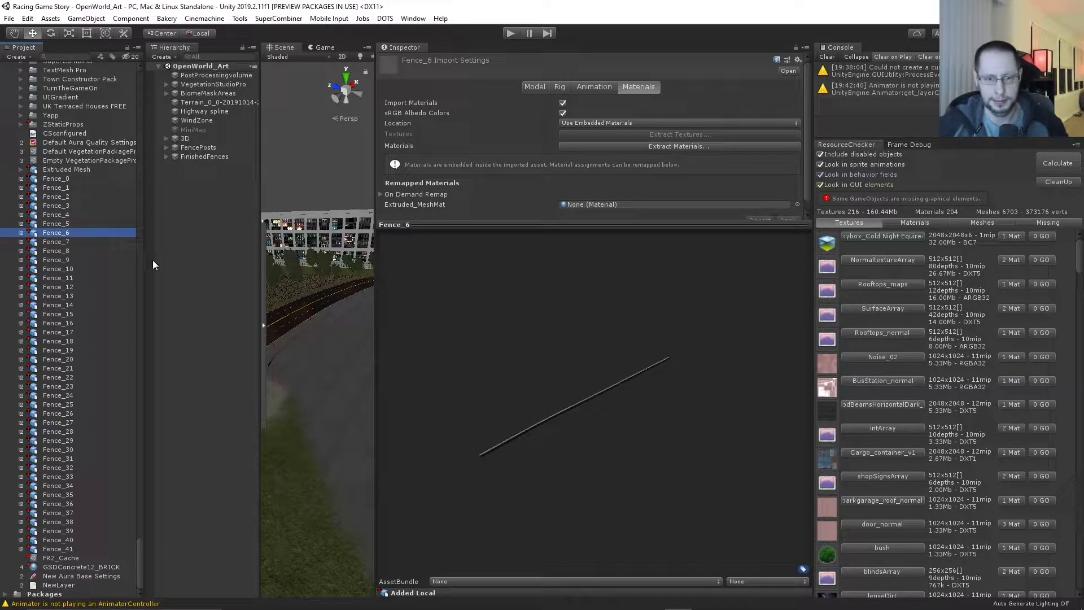
Expand Fence_6 and preview its Extruded_Mesh mesh to check the geometry
{"action": "left_click", "coordinate": [22, 233]}
{"action": "left_click", "coordinate": [78, 260]}
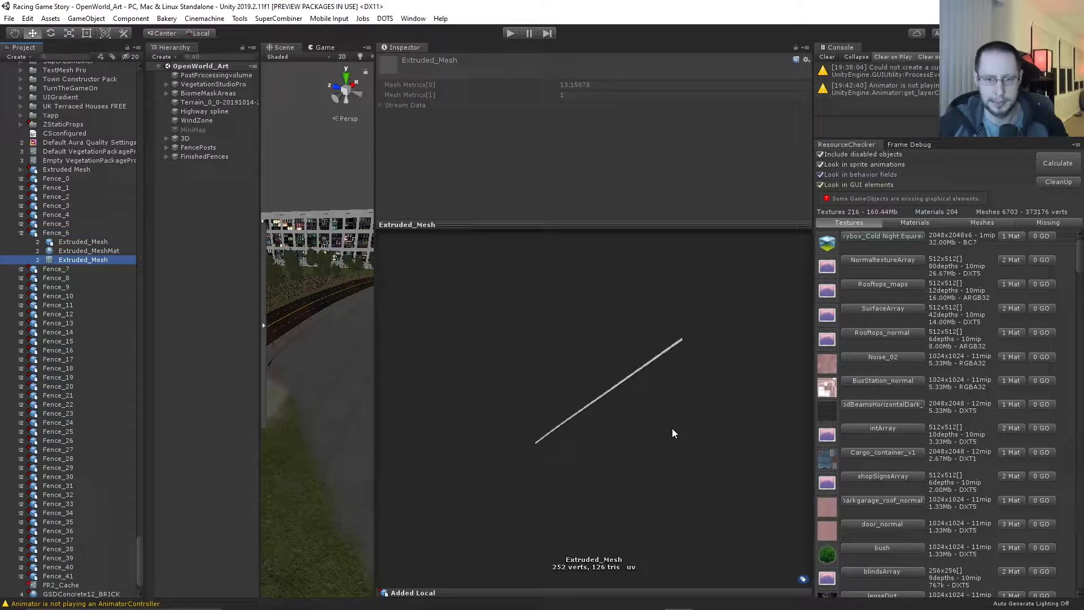
Rotate the Extruded_Mesh preview, enlarge the scene view by narrowing the preview area, and collapse Fence_6
{"action": "left_click_drag", "start_coordinate": [670, 421], "coordinate": [724, 395]}
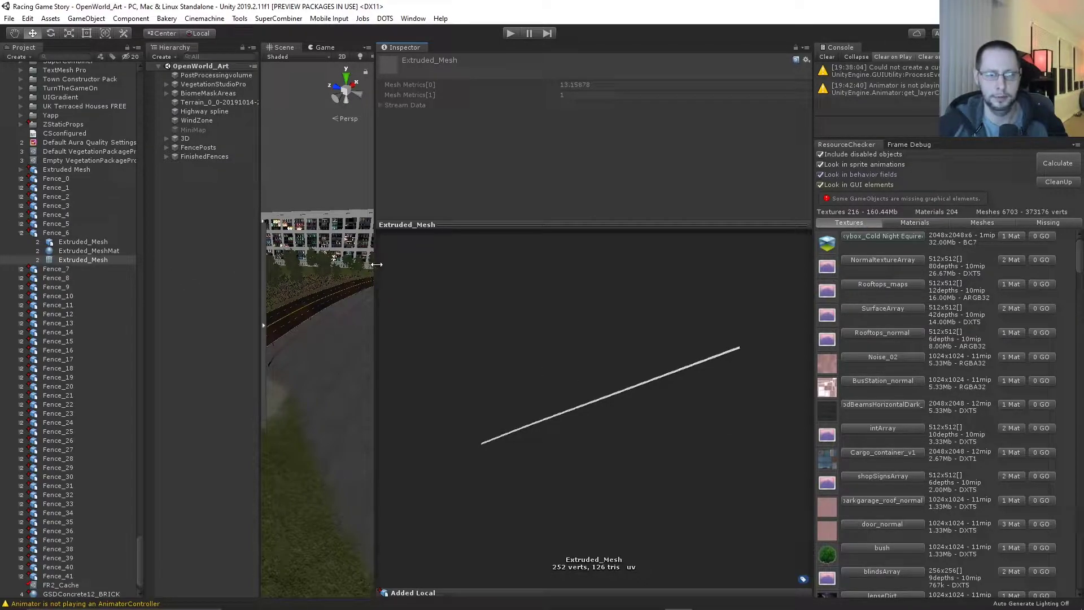
{"action": "left_click_drag", "start_coordinate": [374, 264], "coordinate": [649, 263]}
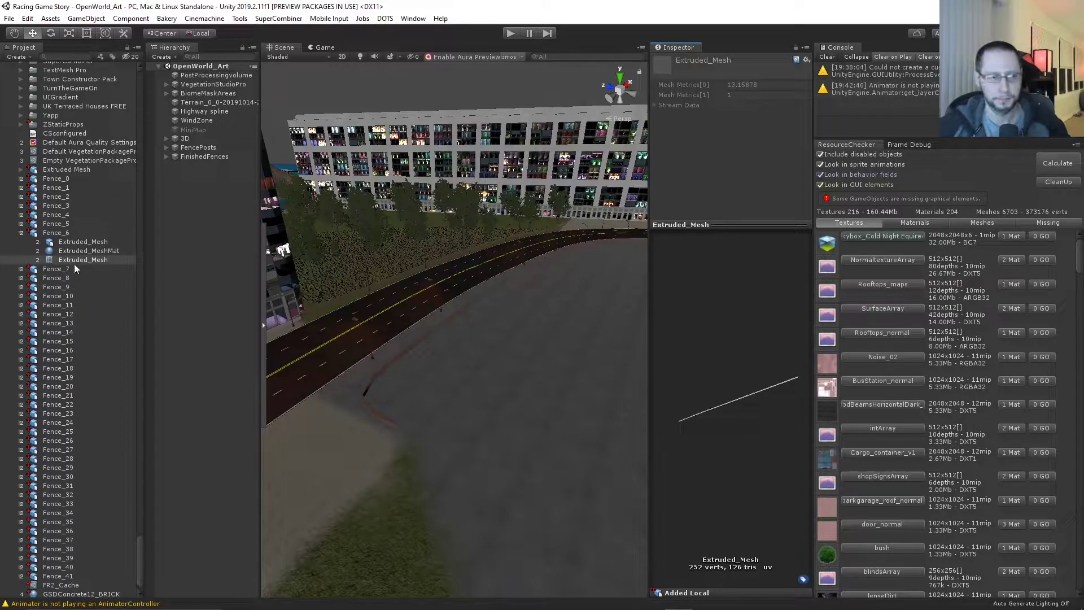
{"action": "left_click", "coordinate": [22, 233]}
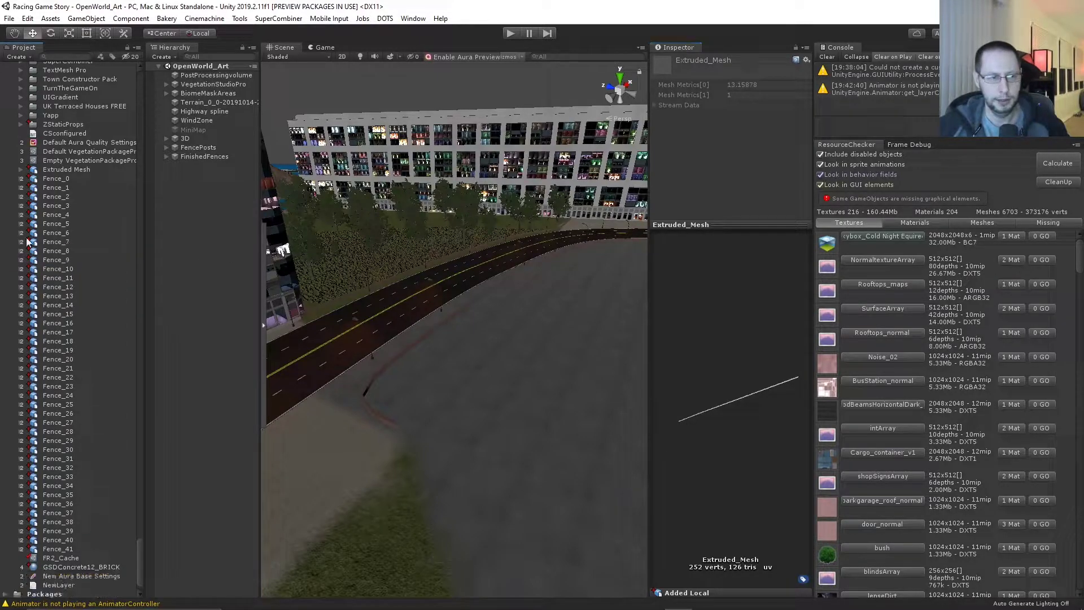
Browse the fence model previews backwards from Fence_41 to Fence_21 to compare their shapes
{"action": "left_click", "coordinate": [75, 550]}
{"action": "key", "text": "Up"}
{"action": "key", "text": "Up"}
{"action": "key", "text": "Up"}
{"action": "key", "text": "Up"}
{"action": "key", "text": "Up"}
{"action": "key", "text": "Up"}
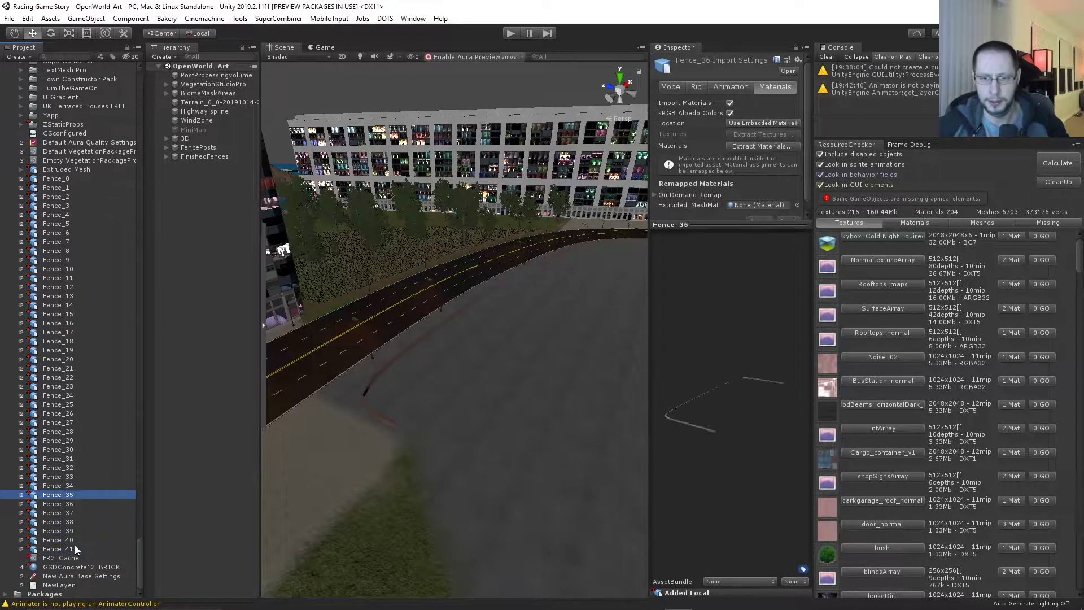
{"action": "key", "text": "Up"}
{"action": "key", "text": "Up"}
{"action": "key", "text": "Up"}
{"action": "key", "text": "Up"}
{"action": "key", "text": "Up"}
{"action": "key", "text": "Up"}
{"action": "key", "text": "Up"}
{"action": "key", "text": "Up"}
{"action": "key", "text": "Up"}
{"action": "key", "text": "Up"}
{"action": "key", "text": "Up"}
{"action": "key", "text": "Up"}
{"action": "key", "text": "Up"}
{"action": "key", "text": "Up"}
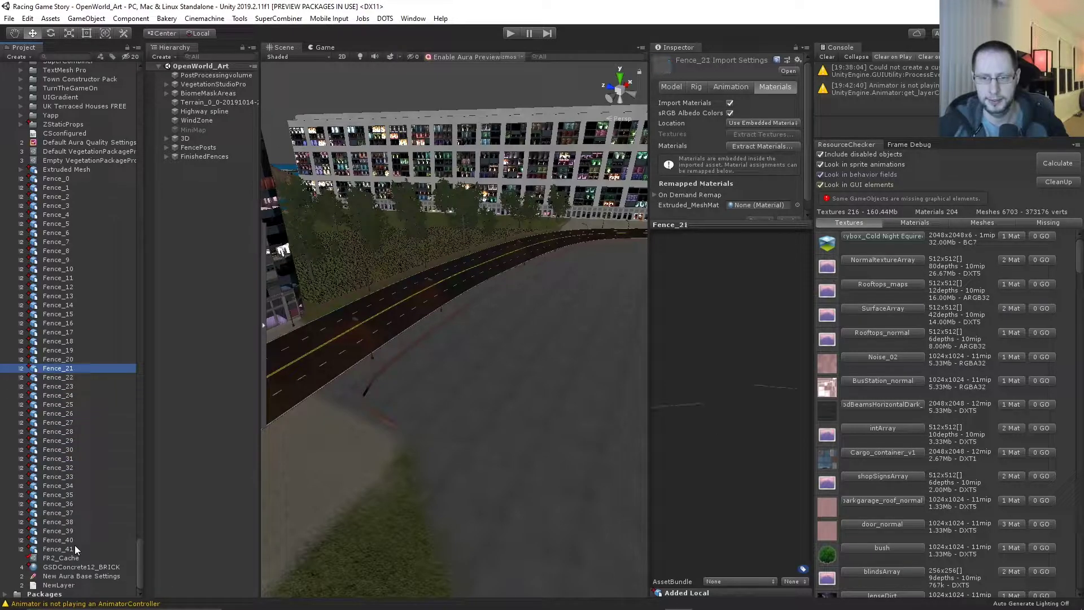
Survey the open-world city from above, covering the building blocks, storage tanks, roads and coastline
{"action": "scroll", "coordinate": [433, 423], "scroll_direction": "down", "scroll_amount": 10}
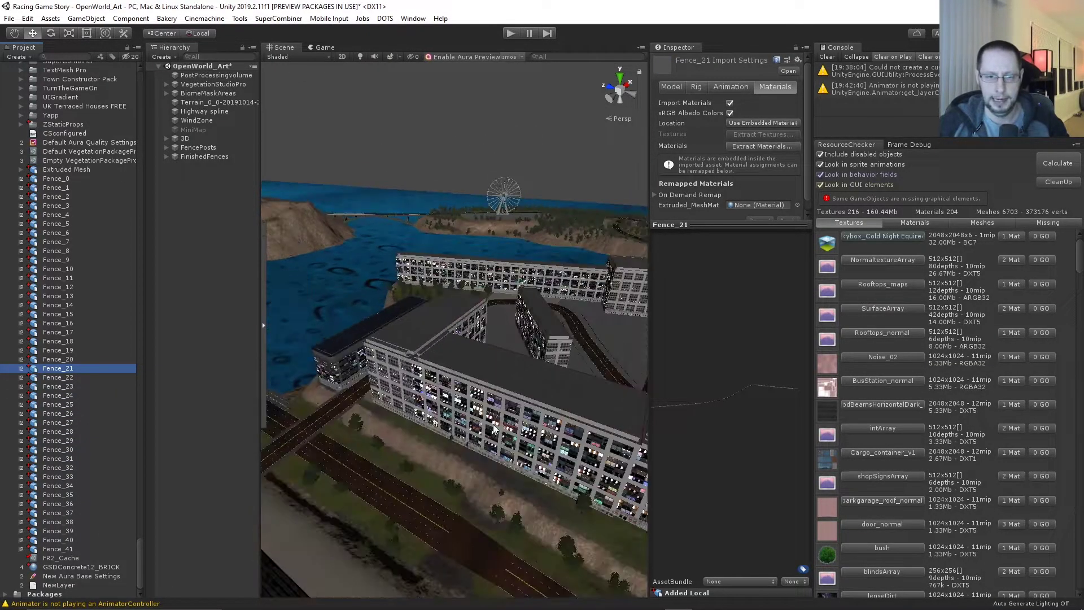
{"action": "middle_click_drag", "start_coordinate": [449, 423], "coordinate": [346, 428]}
{"action": "scroll", "coordinate": [345, 428], "scroll_direction": "down", "scroll_amount": 5}
{"action": "scroll", "coordinate": [510, 416], "scroll_direction": "down", "scroll_amount": 5}
{"action": "right_click_drag", "start_coordinate": [513, 416], "coordinate": [424, 438]}
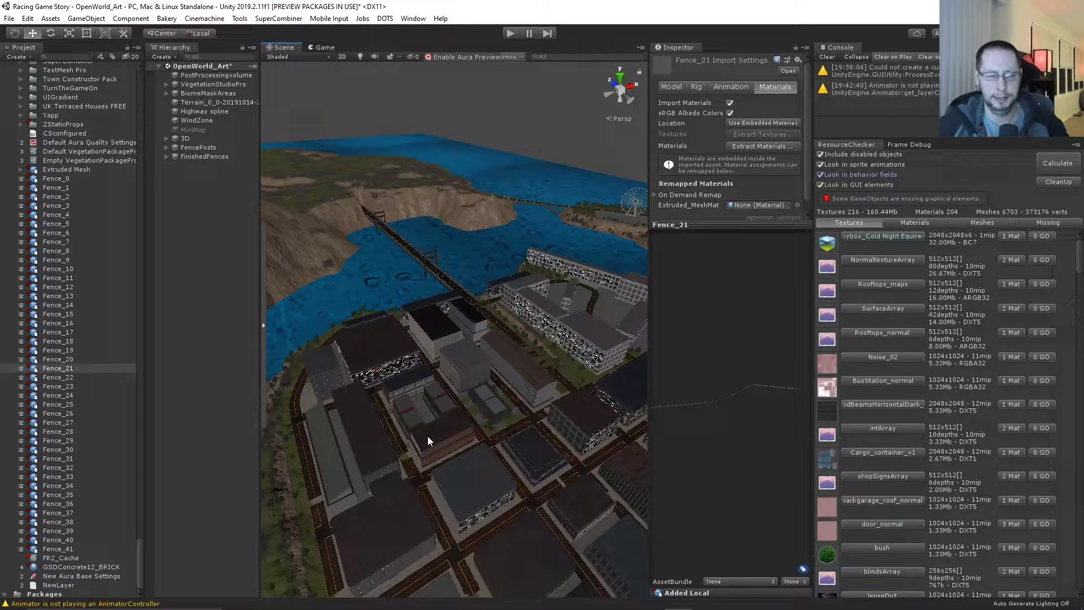
{"action": "middle_click_drag", "start_coordinate": [514, 442], "coordinate": [462, 317]}
{"action": "scroll", "coordinate": [476, 322], "scroll_direction": "down", "scroll_amount": 3}
{"action": "scroll", "coordinate": [485, 353], "scroll_direction": "up", "scroll_amount": 4}
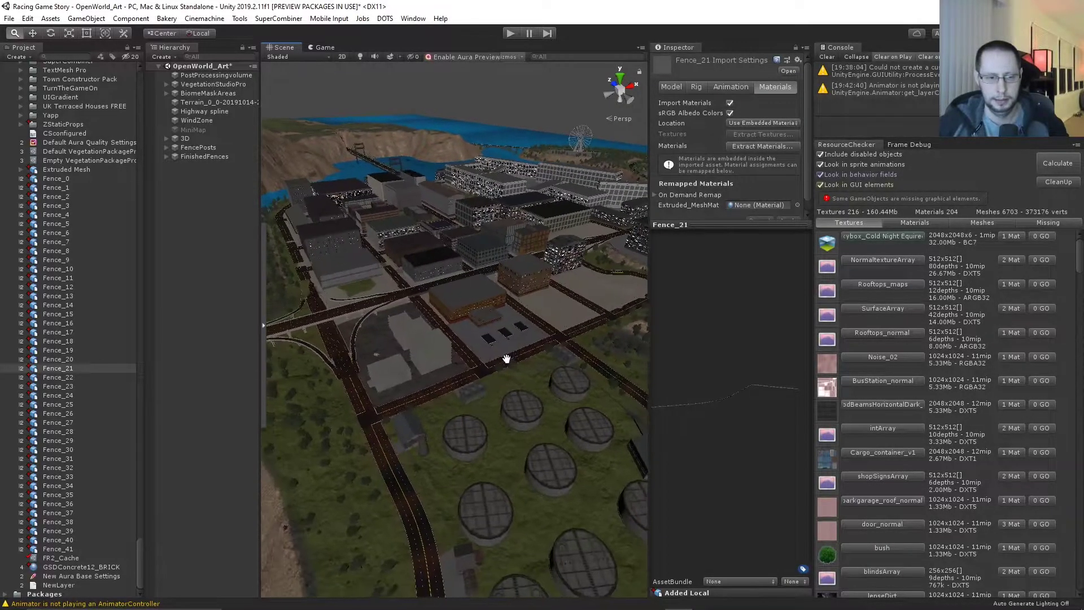
{"action": "middle_click_drag", "start_coordinate": [506, 358], "coordinate": [436, 371]}
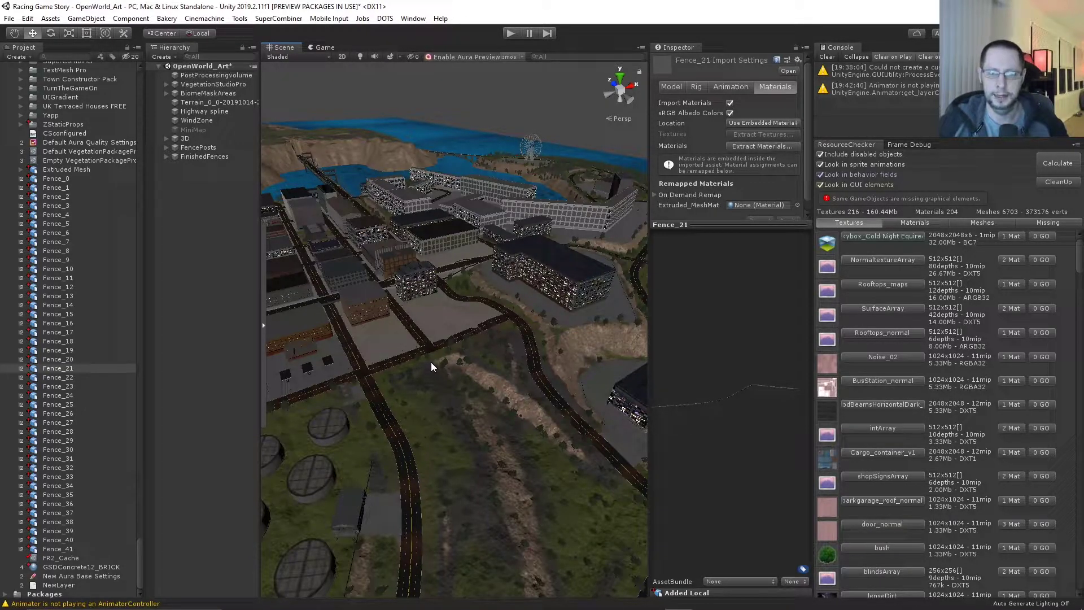
{"action": "middle_click_drag", "start_coordinate": [530, 372], "coordinate": [474, 347]}
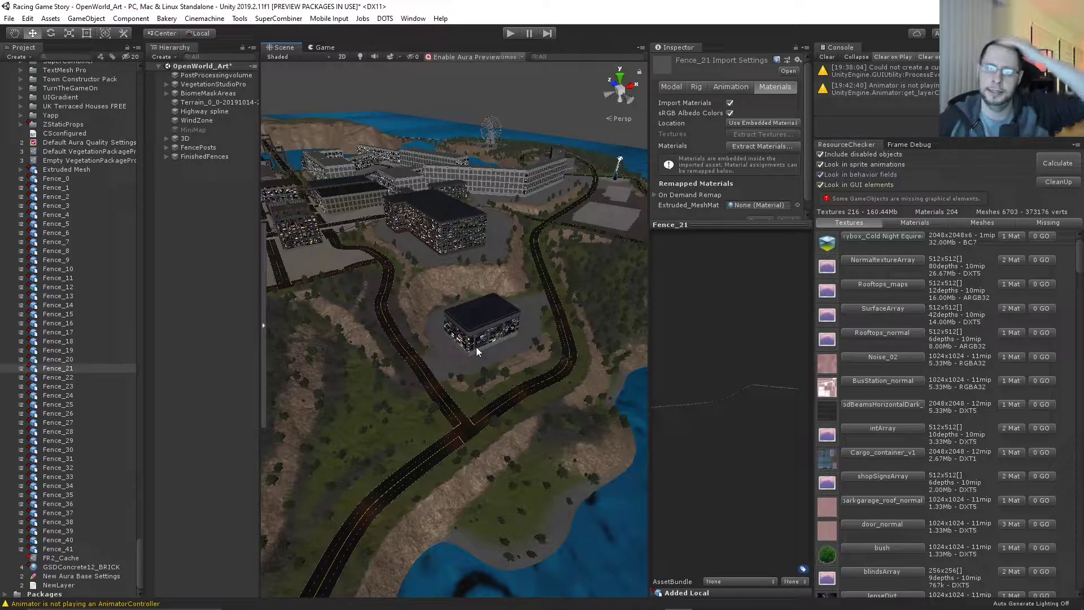
Examine the isolated office building, the road junction beside it and the surrounding hillside in the scene
{"action": "scroll", "coordinate": [533, 431], "scroll_direction": "up", "scroll_amount": 5}
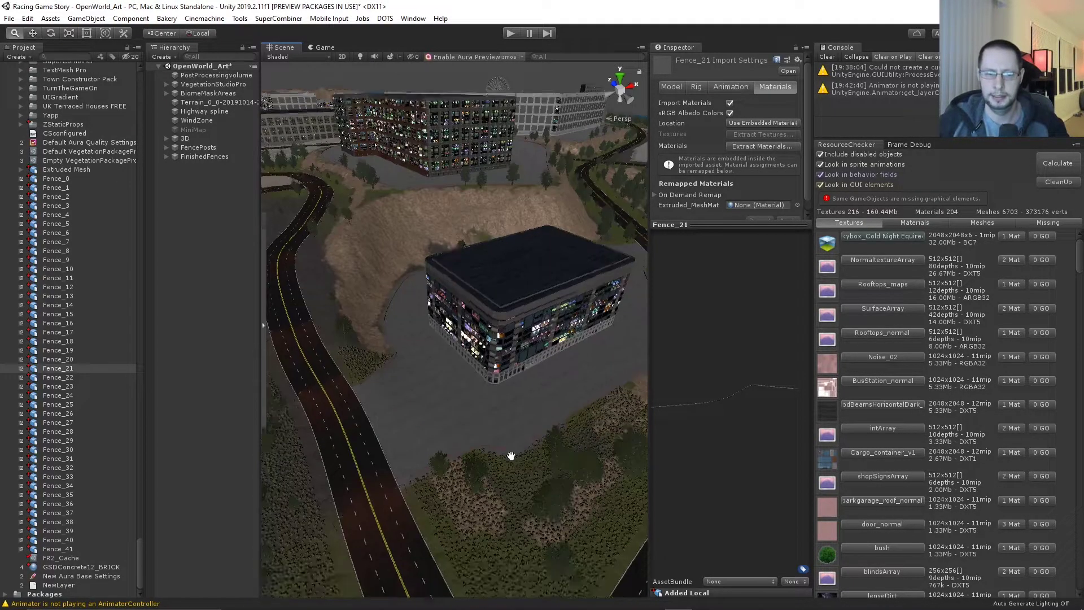
{"action": "middle_click_drag", "start_coordinate": [511, 456], "coordinate": [508, 440]}
{"action": "right_click_drag", "start_coordinate": [535, 474], "coordinate": [539, 478]}
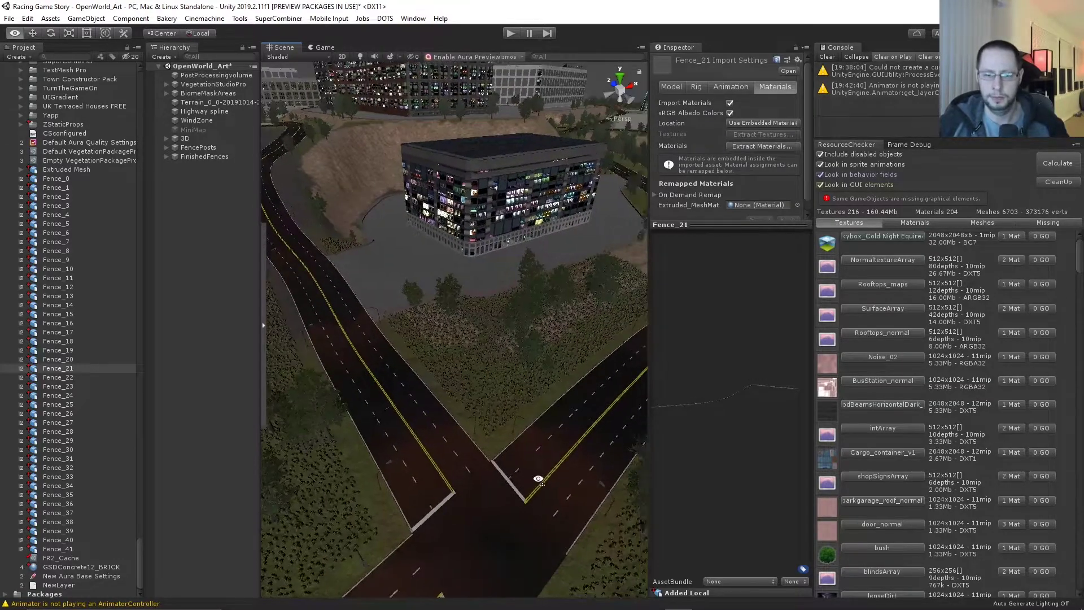
{"action": "left_click_drag", "start_coordinate": [539, 477], "coordinate": [554, 466], "text": "alt"}
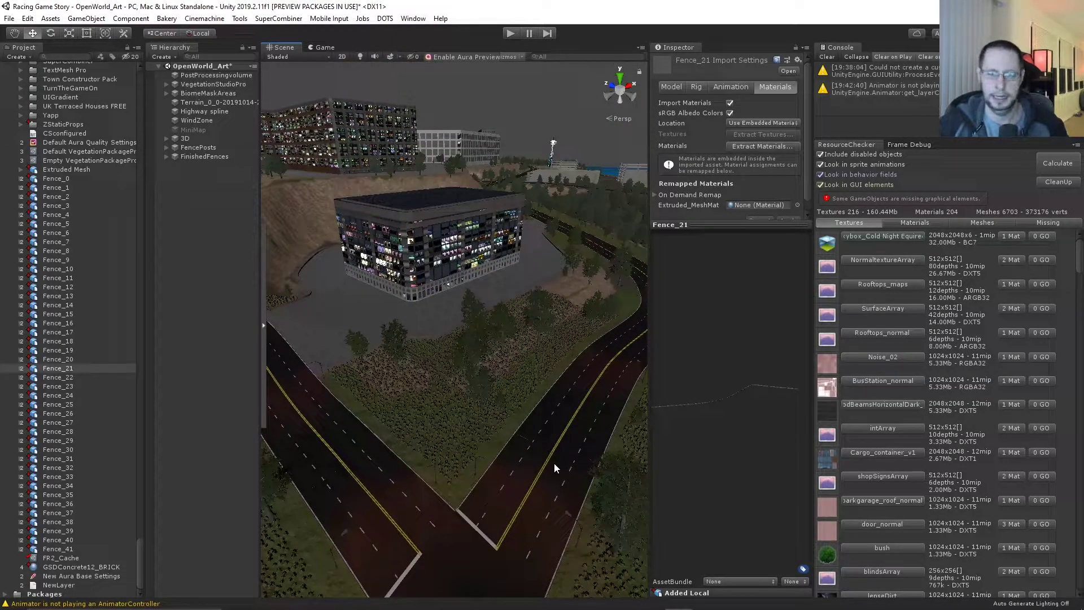
{"action": "scroll", "coordinate": [532, 456], "scroll_direction": "down", "scroll_amount": 4}
{"action": "middle_click_drag", "start_coordinate": [528, 452], "coordinate": [480, 524]}
{"action": "left_click_drag", "start_coordinate": [533, 438], "coordinate": [347, 446], "text": "alt"}
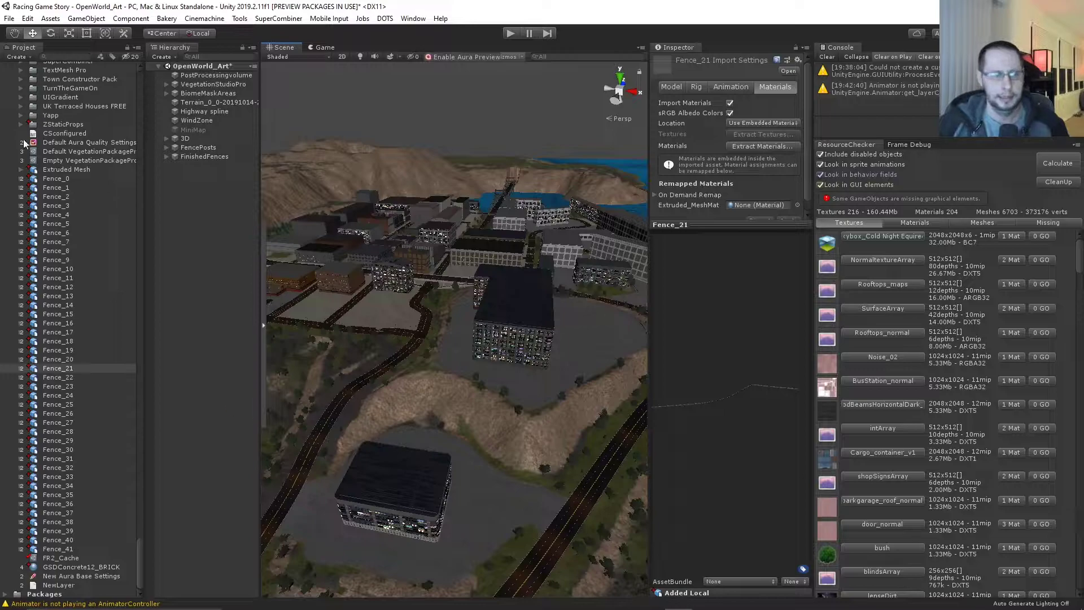
Expand the ZStaticProps folder and widen the asset list so the full prefab names can be read
{"action": "scroll", "coordinate": [60, 264], "scroll_direction": "up", "scroll_amount": 3}
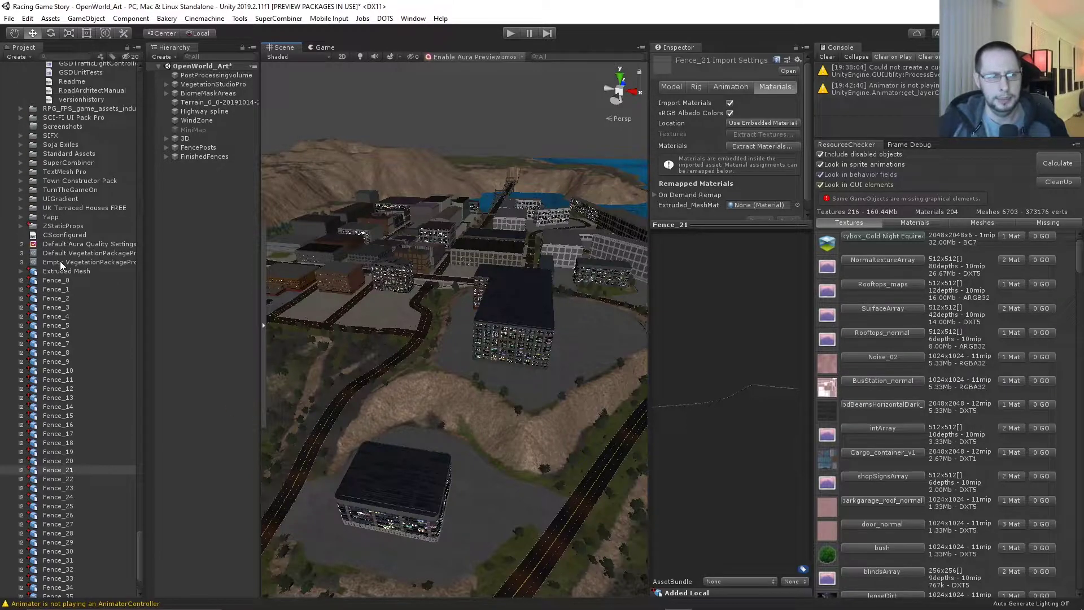
{"action": "left_click", "coordinate": [20, 225]}
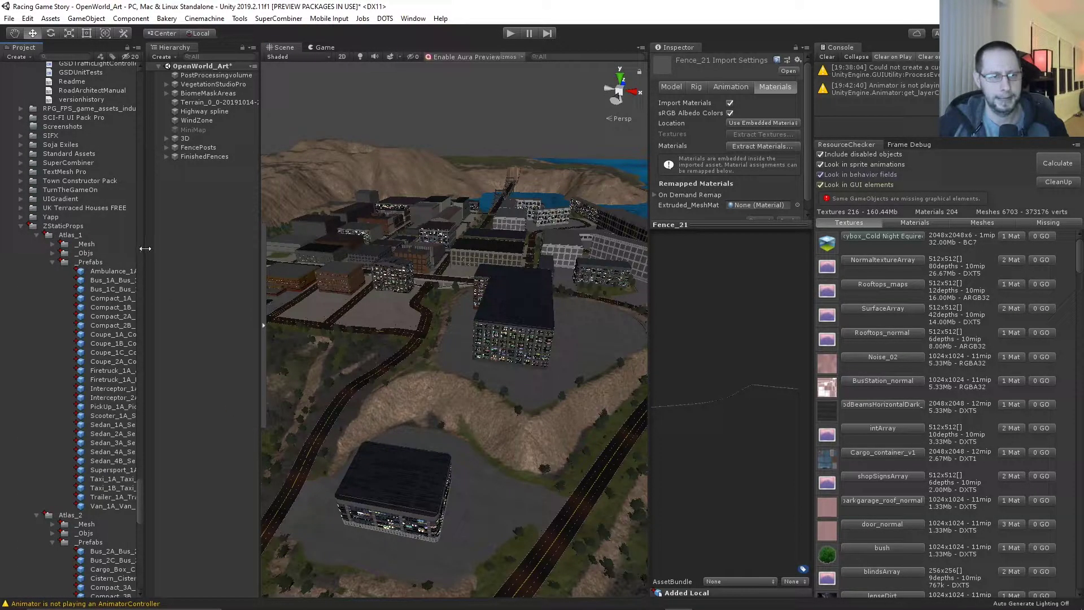
{"action": "left_click_drag", "start_coordinate": [146, 249], "coordinate": [248, 247]}
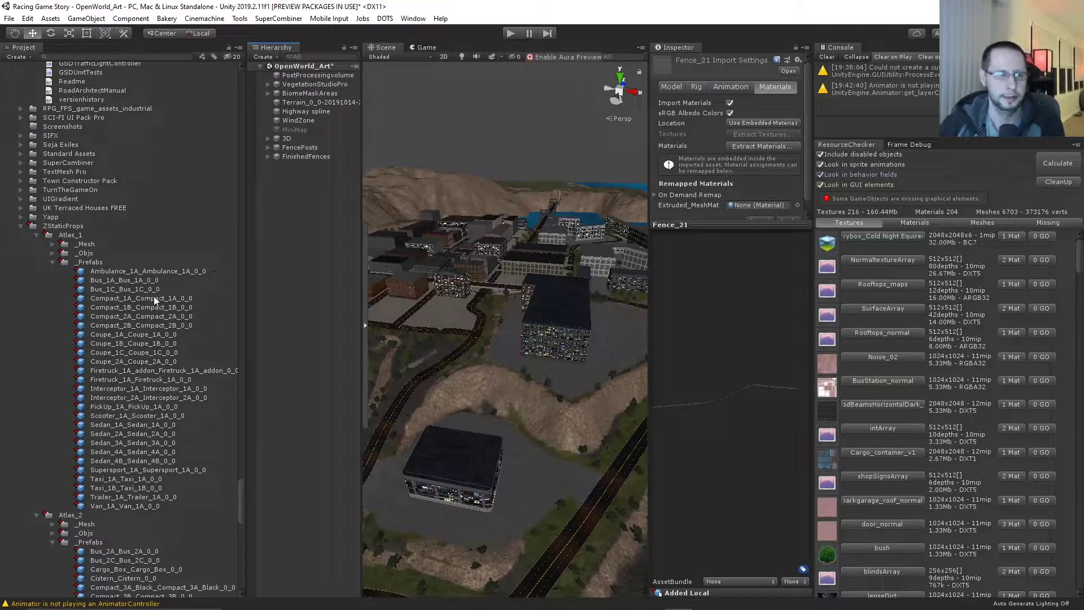
Preview the Ambulance_1A prefab from Atlas_1 and enlarge its preview
{"action": "scroll", "coordinate": [166, 296], "scroll_direction": "down", "scroll_amount": 4}
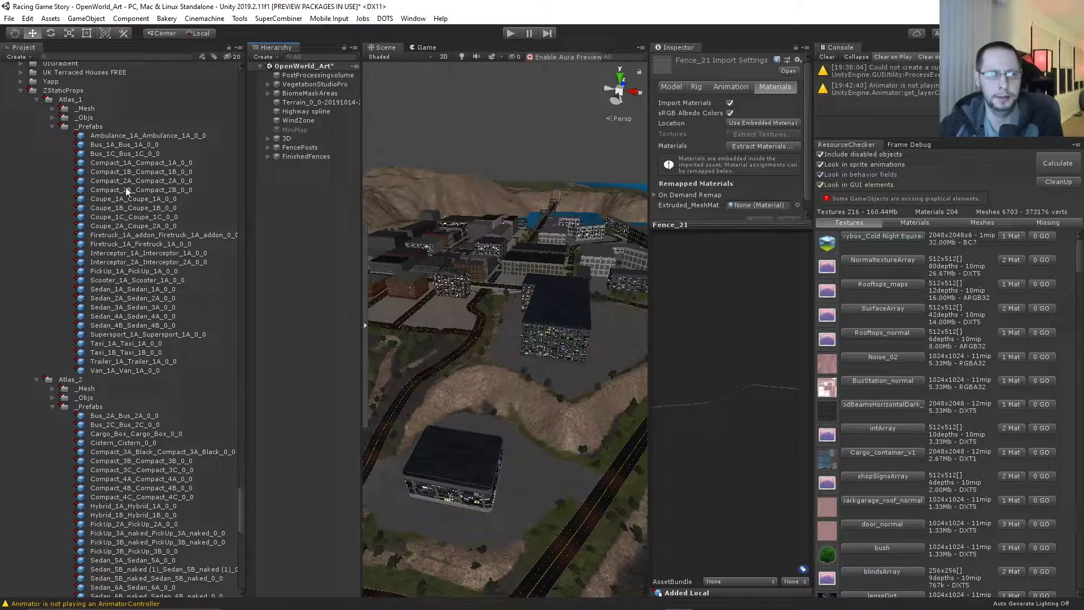
{"action": "left_click", "coordinate": [134, 136]}
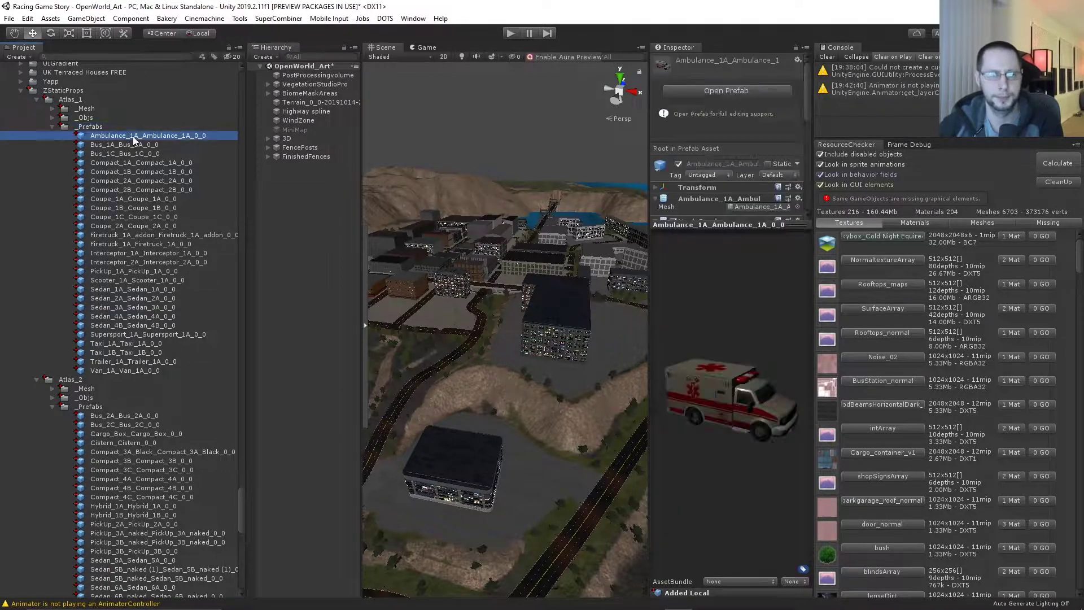
{"action": "left_click_drag", "start_coordinate": [649, 256], "coordinate": [480, 248]}
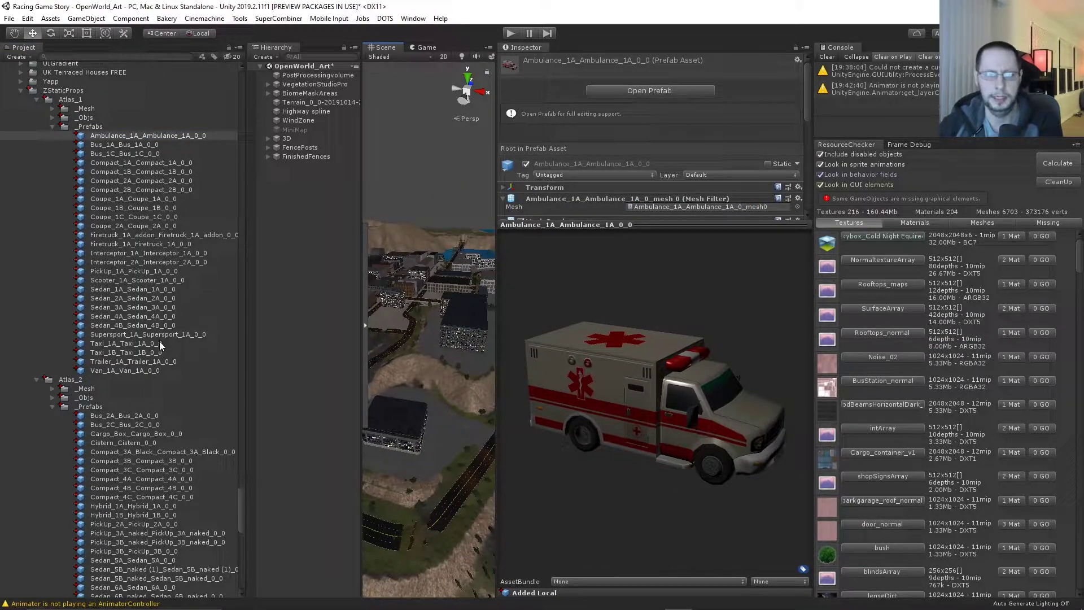
Browse the Atlas_1 vehicle prefab previews from Bus_1A to PickUp_1A
{"action": "left_click", "coordinate": [156, 144]}
{"action": "key", "text": "Down"}
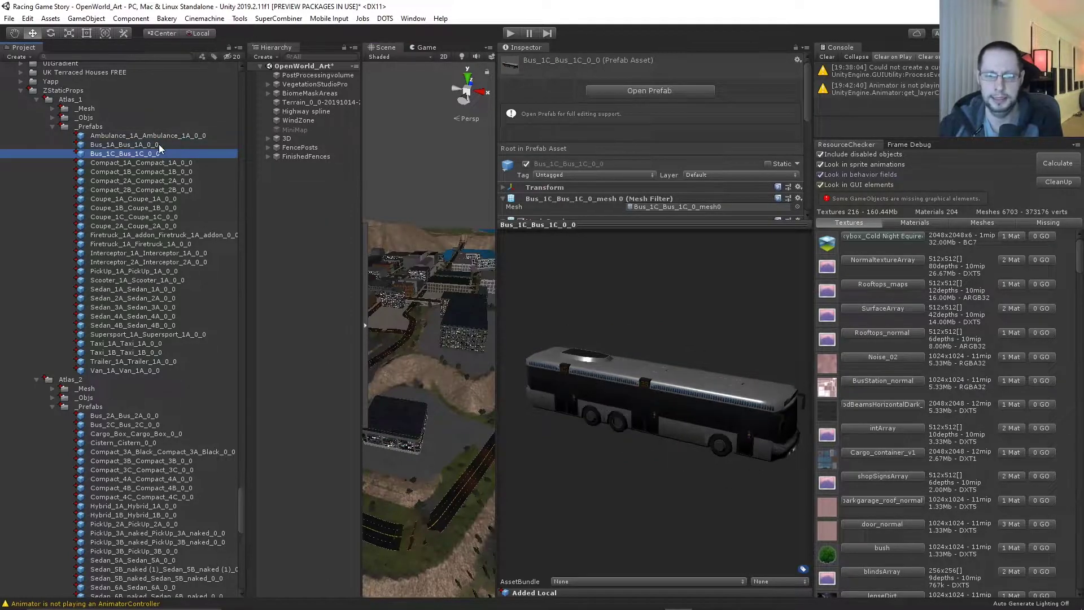
{"action": "key", "text": "Down"}
{"action": "key", "text": "Down"}
{"action": "key", "text": "Down"}
{"action": "key", "text": "Down"}
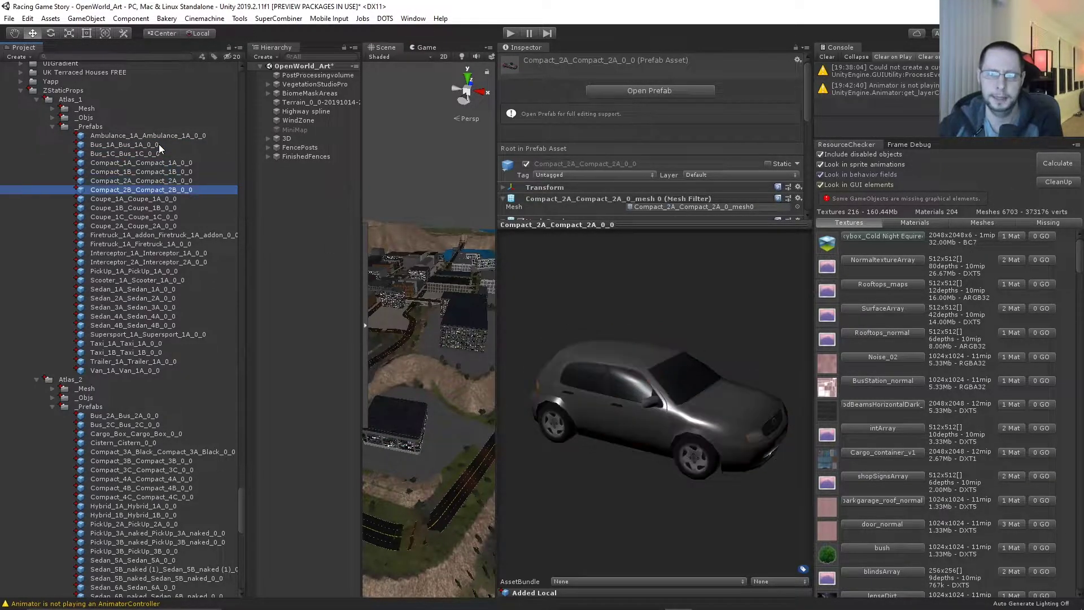
{"action": "key", "text": "Down"}
{"action": "key", "text": "Down"}
{"action": "key", "text": "Down"}
{"action": "key", "text": "Down"}
{"action": "key", "text": "Down"}
{"action": "key", "text": "Down"}
{"action": "key", "text": "Down"}
{"action": "key", "text": "Down"}
{"action": "key", "text": "Down"}
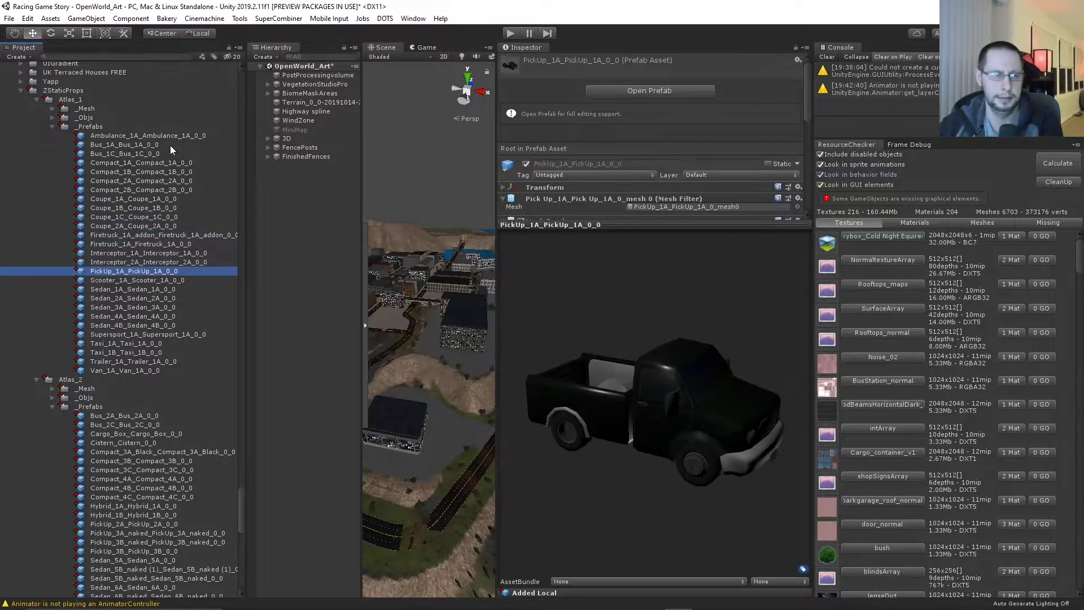
Select every Atlas_1 prefab from Ambulance_1A to Van_1A to preview them together
{"action": "left_click", "coordinate": [90, 138]}
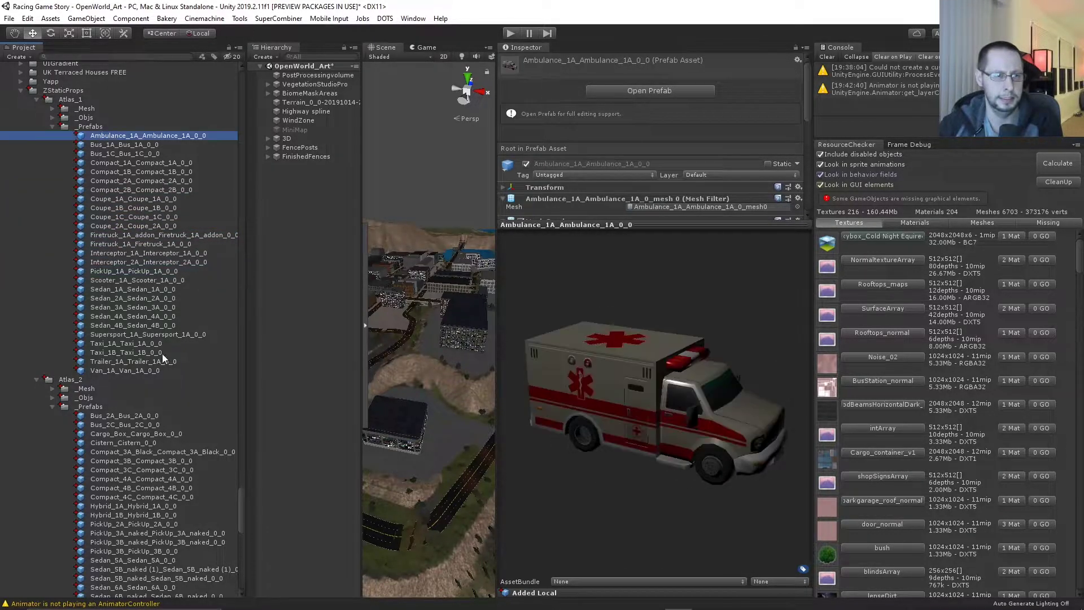
{"action": "left_click", "coordinate": [151, 368], "text": "shift"}
{"action": "left_click", "coordinate": [36, 99]}
{"action": "left_click", "coordinate": [36, 99]}
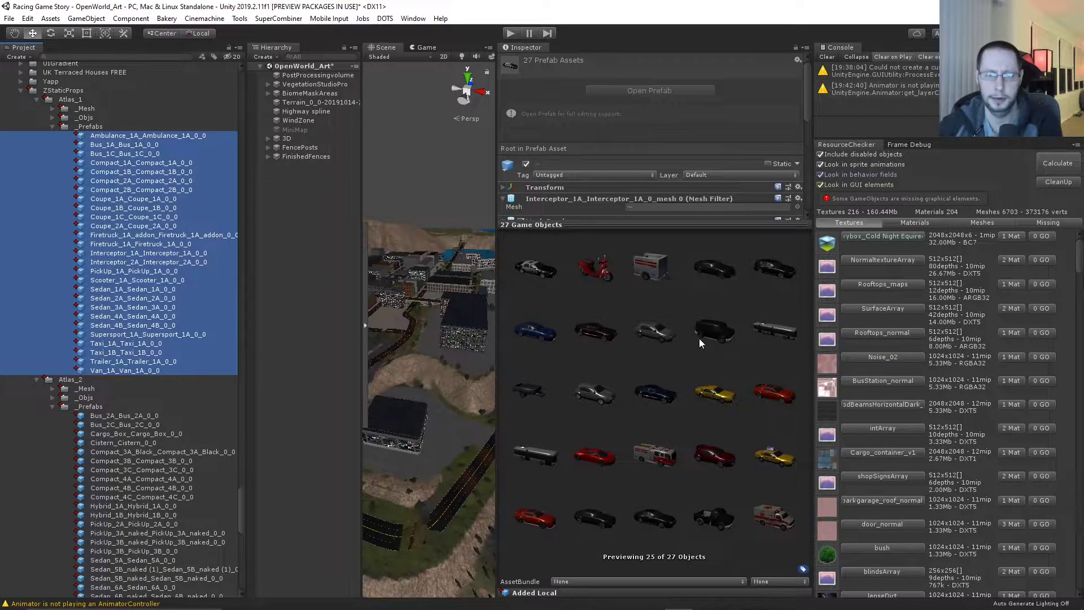
Select all Atlas_2 prefabs from Bus_2A to Van_News to preview them together
{"action": "left_click", "coordinate": [107, 412]}
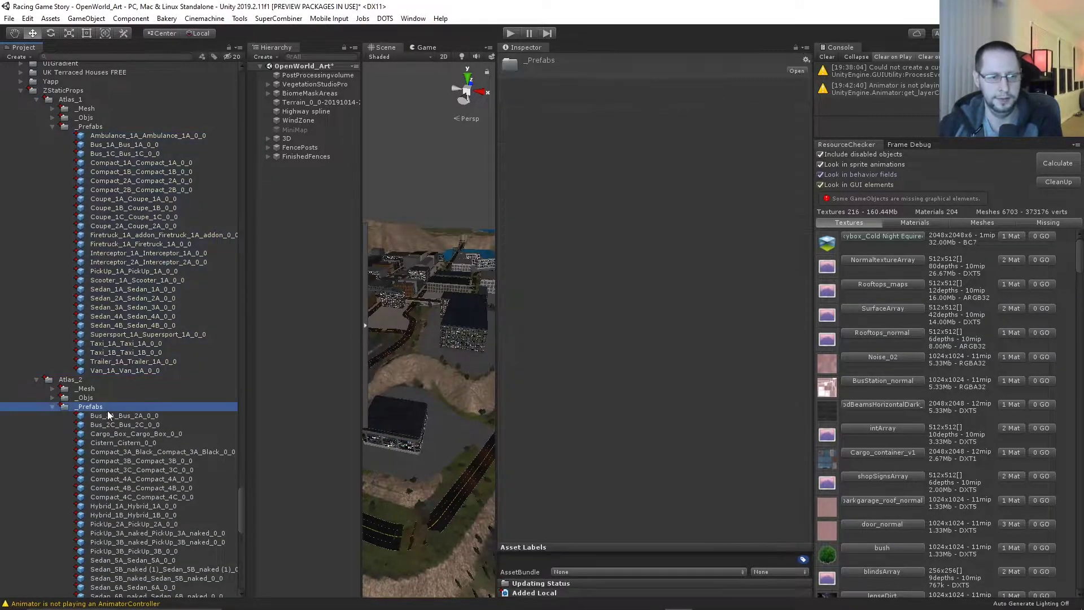
{"action": "scroll", "coordinate": [148, 429], "scroll_direction": "down", "scroll_amount": 10}
{"action": "left_click", "coordinate": [137, 388], "text": "shift"}
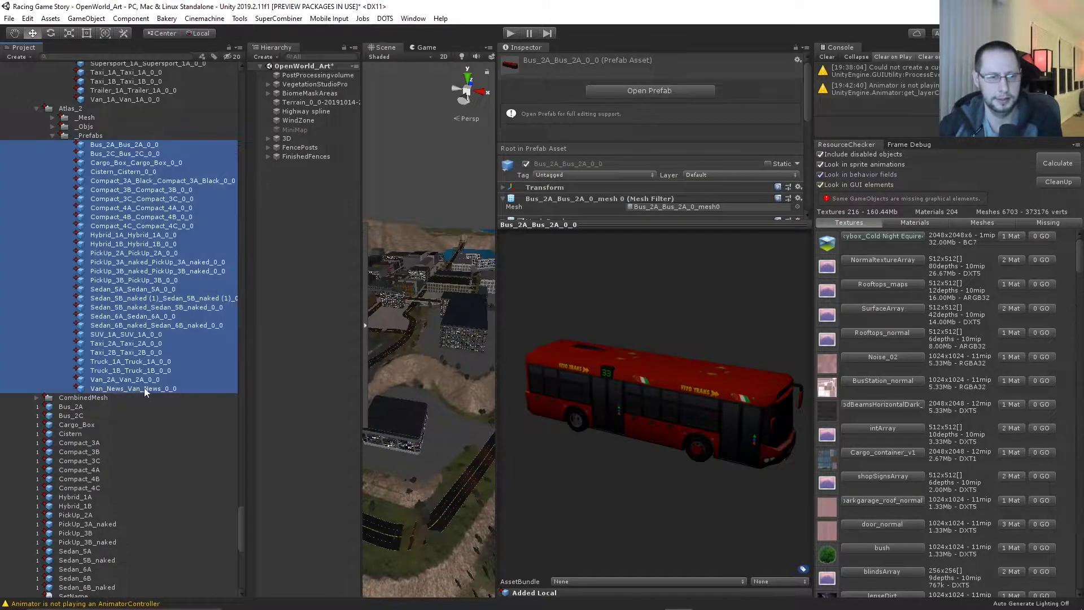
{"action": "scroll", "coordinate": [161, 311], "scroll_direction": "up", "scroll_amount": 9}
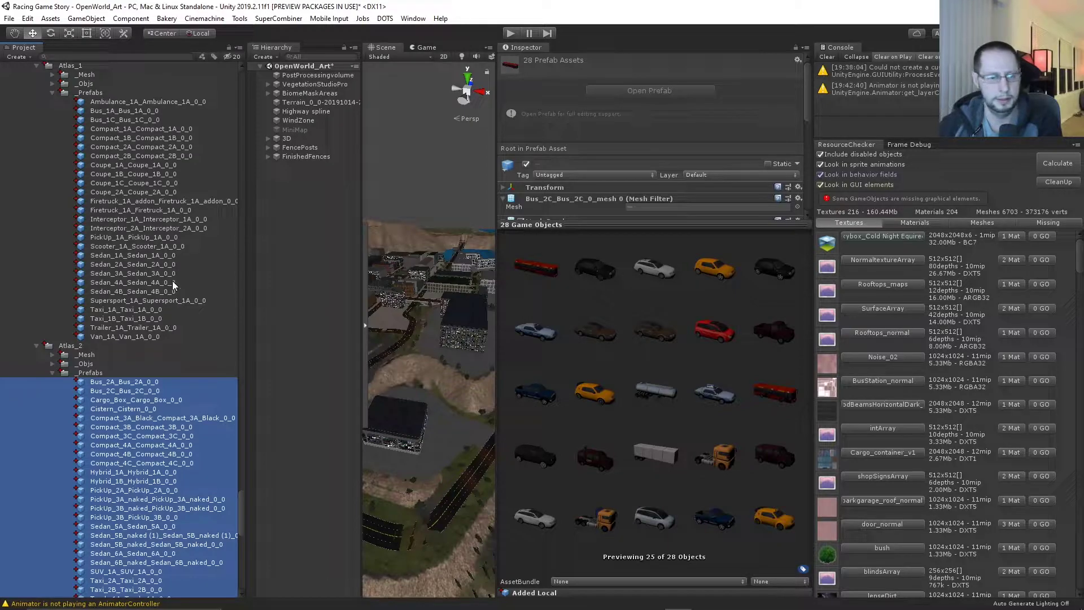
Select the vehicle prefabs of Atlas_1 and Atlas_2 together, excluding the Atlas_2, _Mesh, _Objs and _Prefabs folders
{"action": "left_click", "coordinate": [126, 102], "text": "ctrl"}
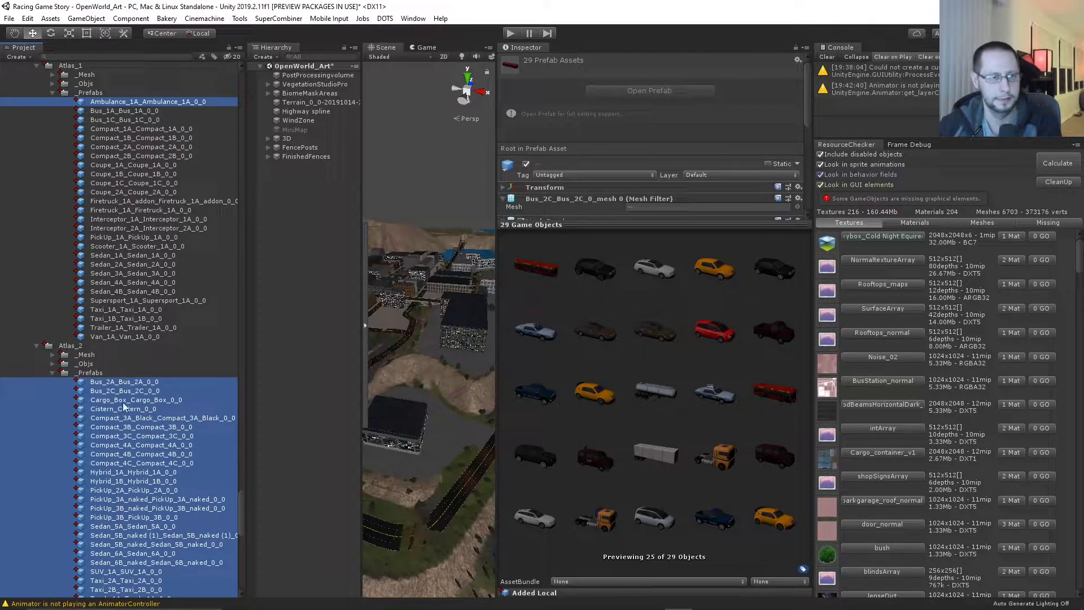
{"action": "left_click", "coordinate": [124, 445]}
{"action": "scroll", "coordinate": [126, 436], "scroll_direction": "down", "scroll_amount": 8}
{"action": "left_click", "coordinate": [139, 421]}
{"action": "scroll", "coordinate": [142, 415], "scroll_direction": "up", "scroll_amount": 10}
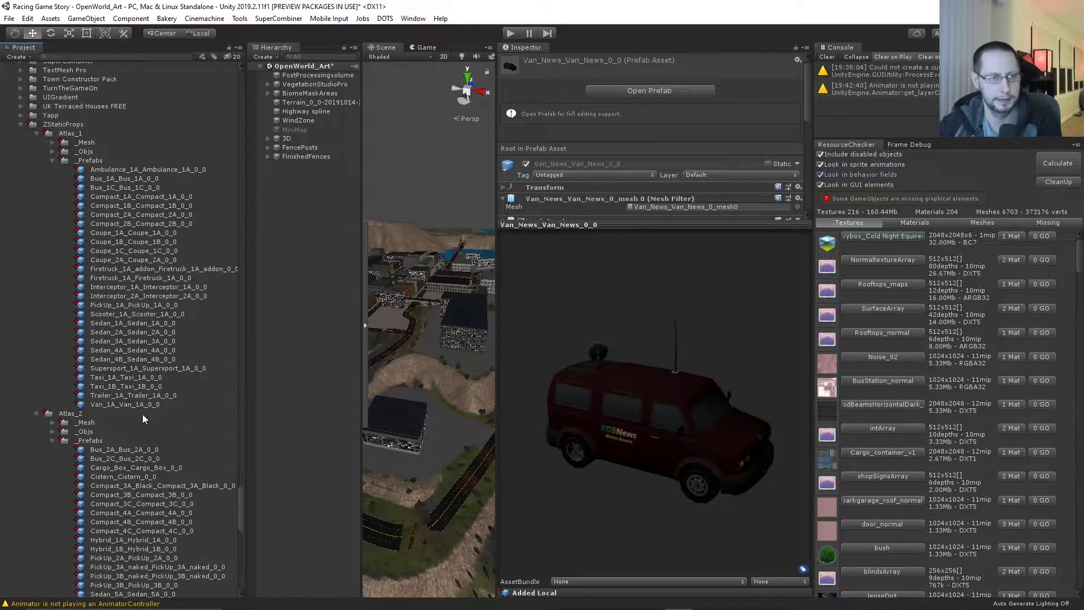
{"action": "left_click", "coordinate": [143, 169], "text": "shift"}
{"action": "left_click", "coordinate": [82, 413], "text": "ctrl"}
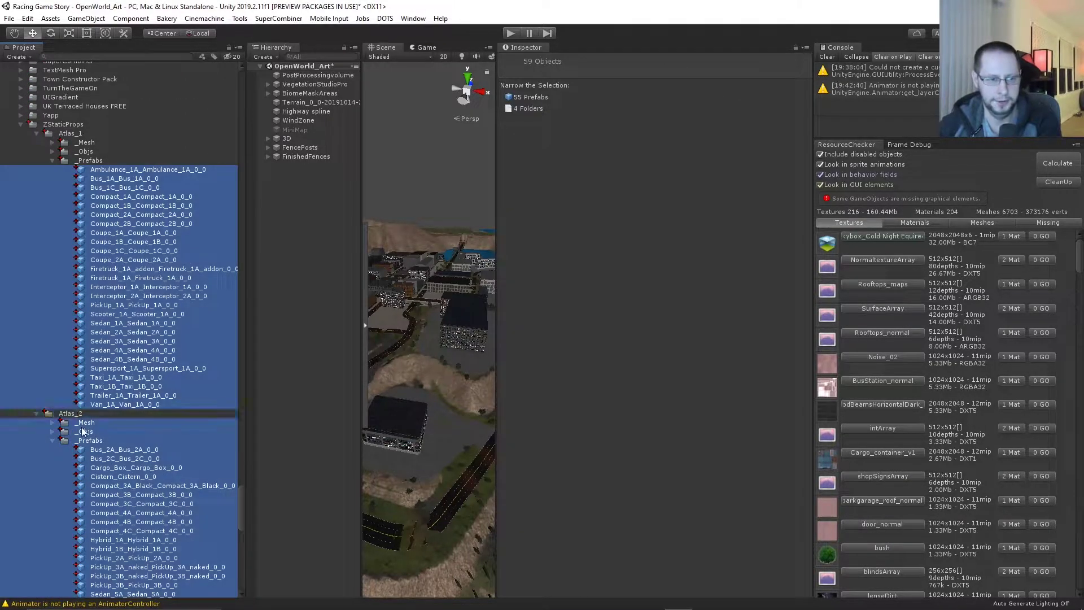
{"action": "left_click", "coordinate": [82, 433], "text": "ctrl"}
{"action": "left_click", "coordinate": [85, 422], "text": "ctrl"}
{"action": "left_click", "coordinate": [89, 440], "text": "ctrl"}
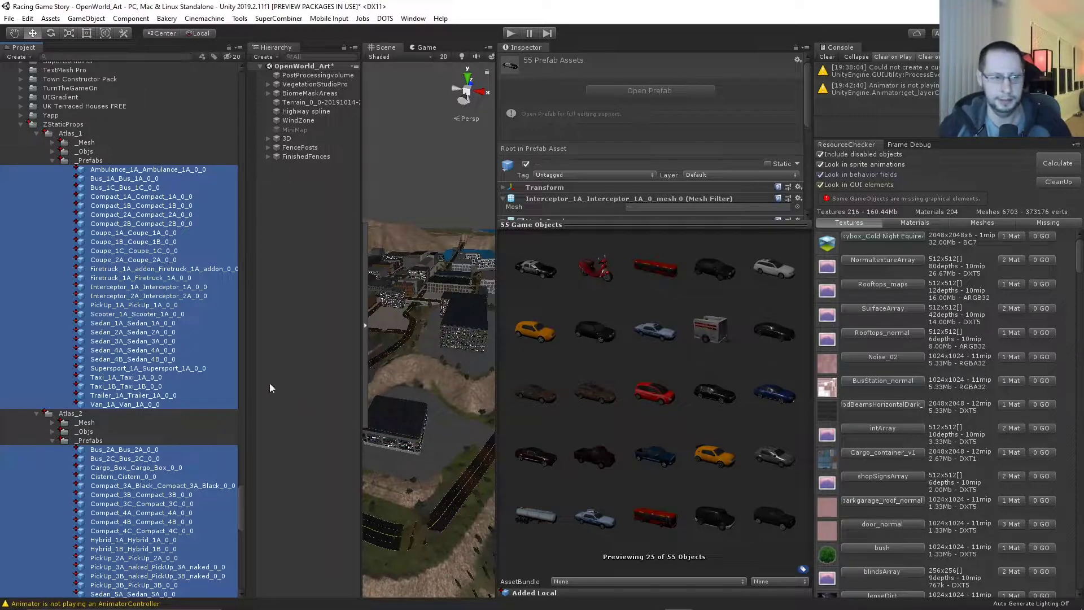
Browse the Atlas_1 vehicle prefab previews backwards from Trailer_1A to the Firetruck_1A models
{"action": "left_click", "coordinate": [147, 395]}
{"action": "key", "text": "Up"}
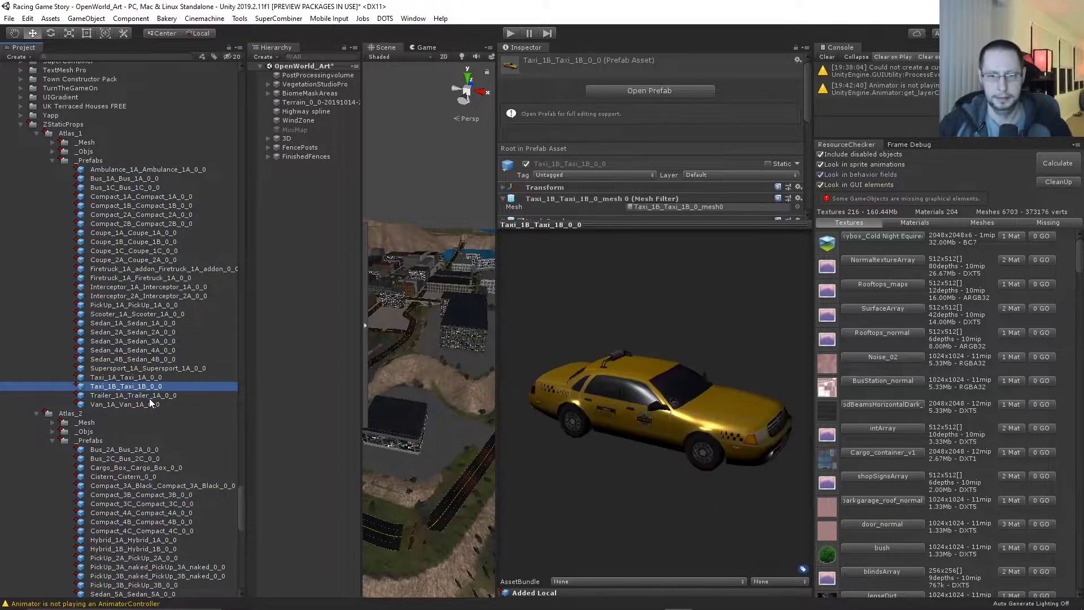
{"action": "key", "text": "Up"}
{"action": "key", "text": "Up"}
{"action": "key", "text": "Up"}
{"action": "key", "text": "Up"}
{"action": "key", "text": "Up"}
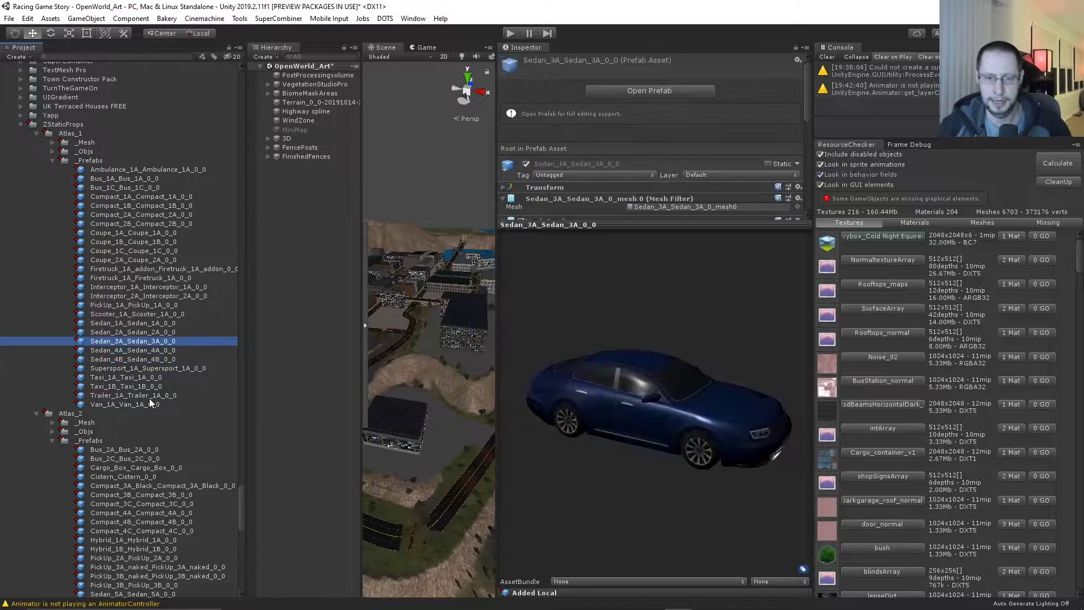
{"action": "key", "text": "Up"}
{"action": "key", "text": "Up"}
{"action": "key", "text": "Up"}
{"action": "key", "text": "Up"}
{"action": "key", "text": "Up"}
{"action": "key", "text": "Up"}
{"action": "key", "text": "Up"}
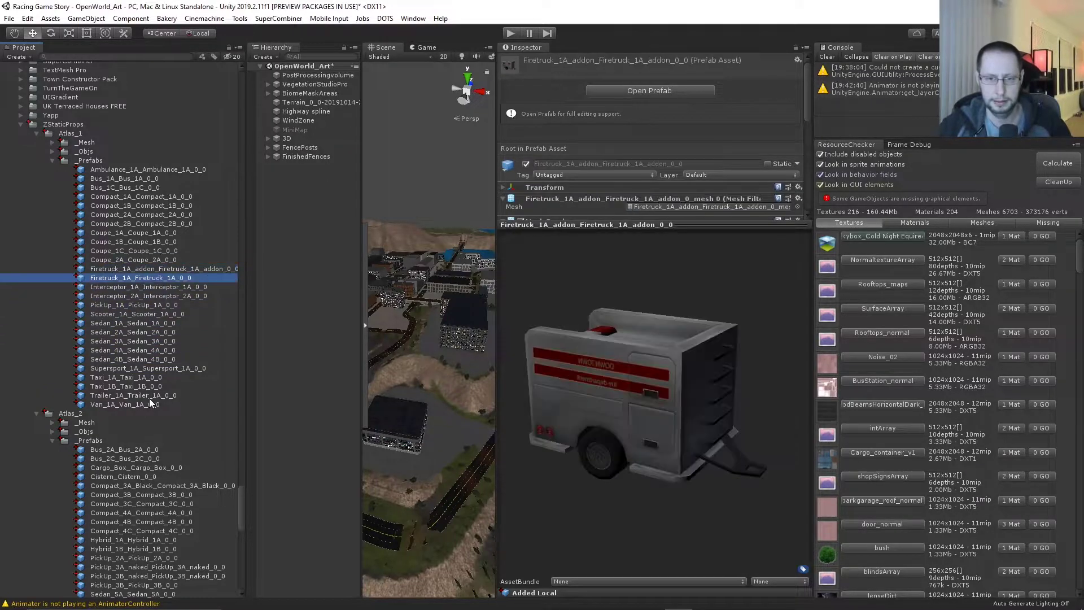
Browse the Atlas_1 prefab previews backwards from Firetruck_1A to Ambulance_1A, ending on the Bus_1C model
{"action": "key", "text": "Up"}
{"action": "key", "text": "Up"}
{"action": "key", "text": "Up"}
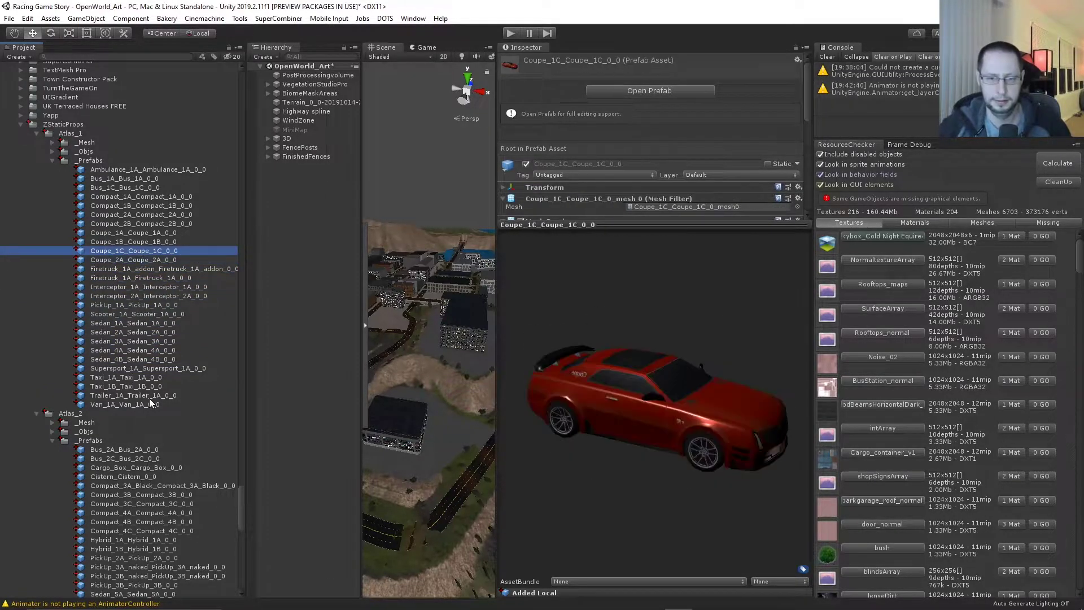
{"action": "key", "text": "Up"}
{"action": "key", "text": "Up"}
{"action": "key", "text": "Up"}
{"action": "key", "text": "Up"}
{"action": "key", "text": "Up"}
{"action": "key", "text": "Up"}
{"action": "key", "text": "Up"}
{"action": "key", "text": "Up"}
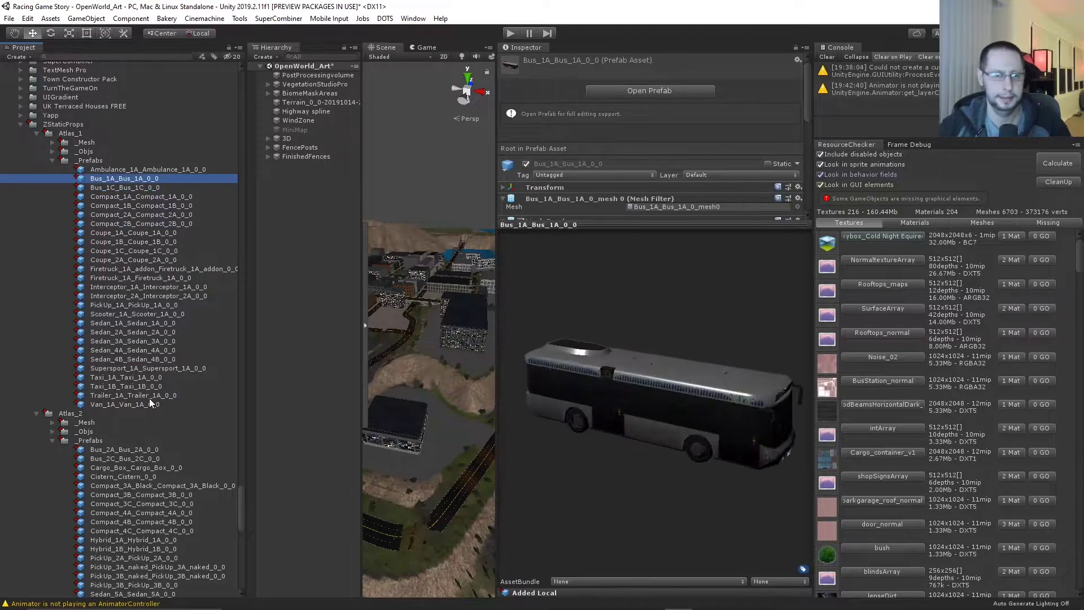
{"action": "key", "text": "Up"}
{"action": "key", "text": "Down"}
{"action": "key", "text": "Down"}
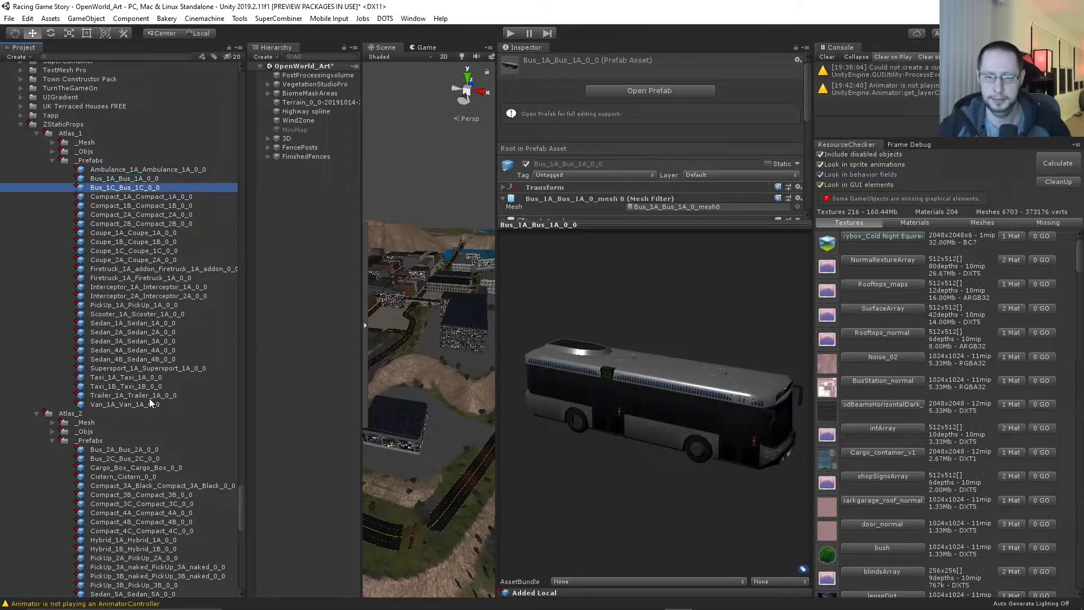
Preview the Atlas_2 prefabs Bus_2A and Bus_2C, and compare the Cargo_Box trailer with the Cistern trailer
{"action": "scroll", "coordinate": [158, 395], "scroll_direction": "down", "scroll_amount": 6}
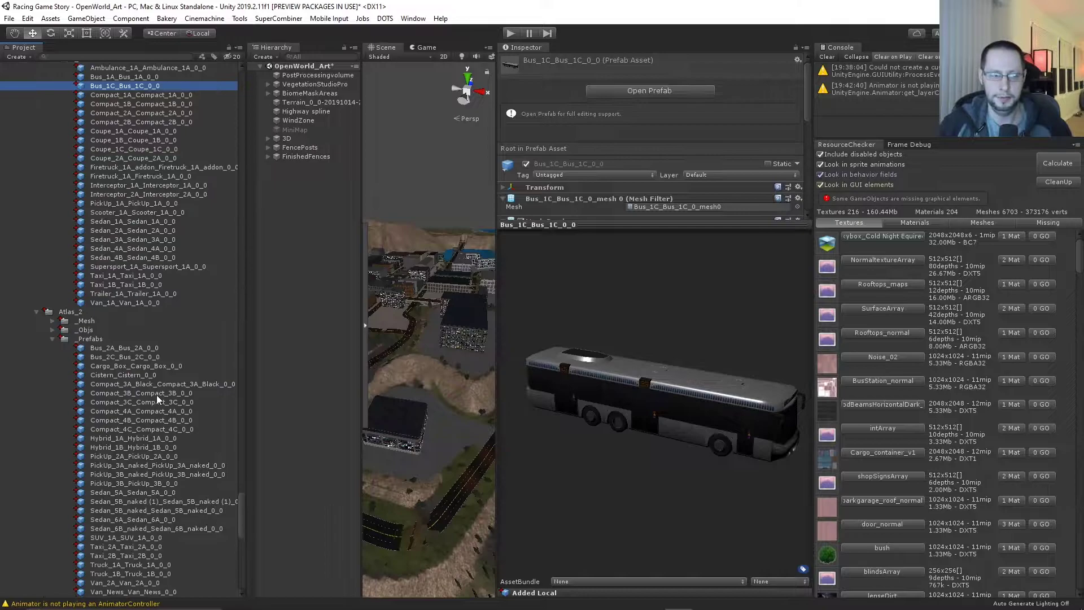
{"action": "left_click", "coordinate": [136, 244]}
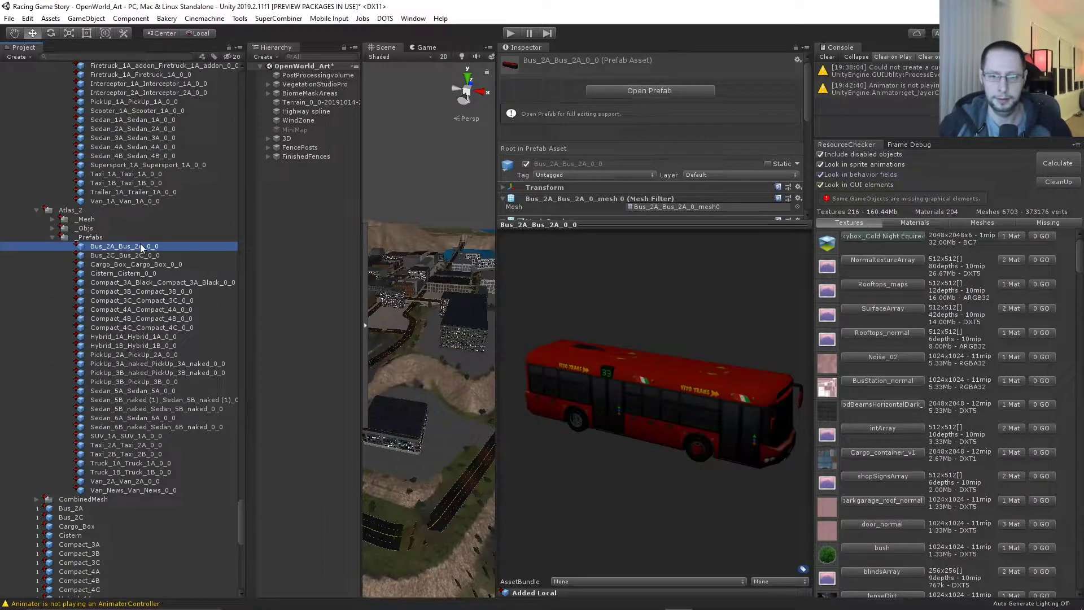
{"action": "key", "text": "Down"}
{"action": "key", "text": "Down"}
{"action": "key", "text": "Down"}
{"action": "key", "text": "Up"}
{"action": "key", "text": "Down"}
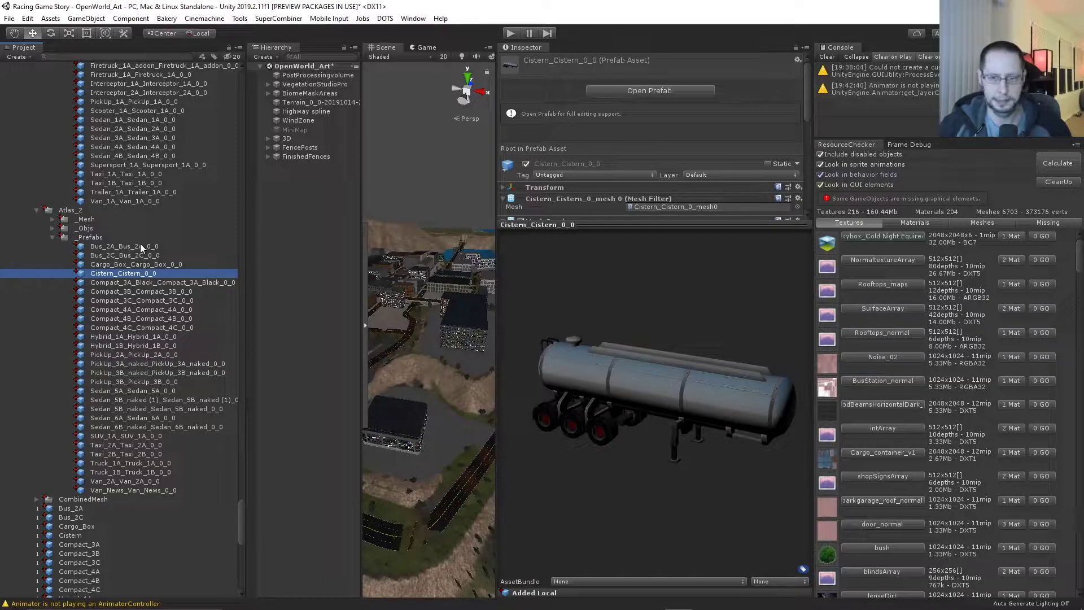
{"action": "key", "text": "Up"}
{"action": "key", "text": "Down"}
{"action": "key", "text": "Up"}
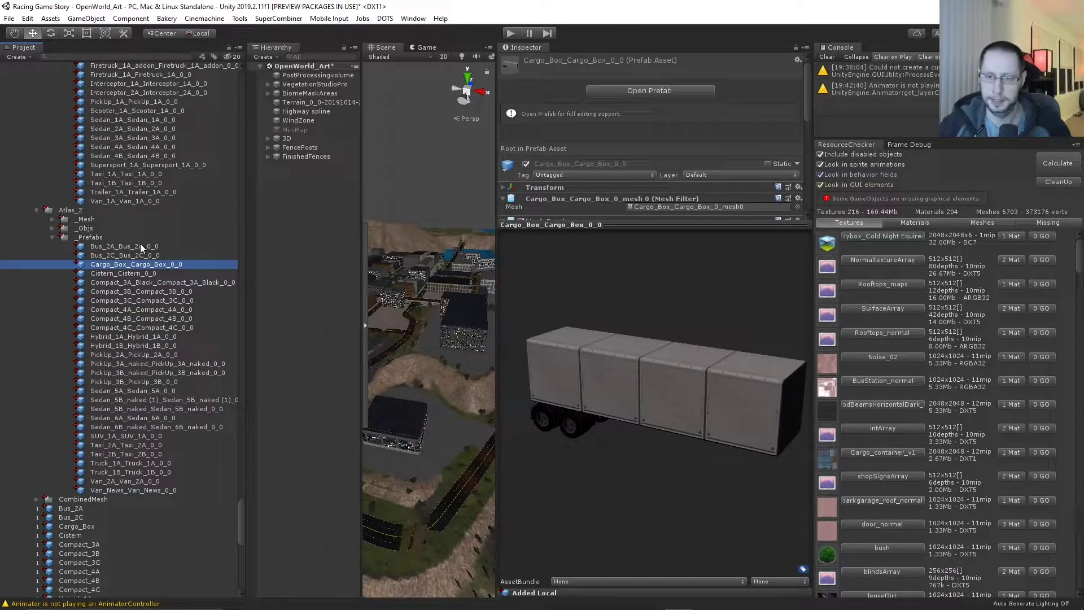
Browse the Atlas_2 vehicle prefab previews from Cistern through the Compact, Hybrid and PickUp models to Sedan_6A
{"action": "key", "text": "Down"}
{"action": "key", "text": "Down"}
{"action": "key", "text": "Down"}
{"action": "key", "text": "Down"}
{"action": "key", "text": "Down"}
{"action": "key", "text": "Down"}
{"action": "key", "text": "Down"}
{"action": "key", "text": "Down"}
{"action": "key", "text": "Down"}
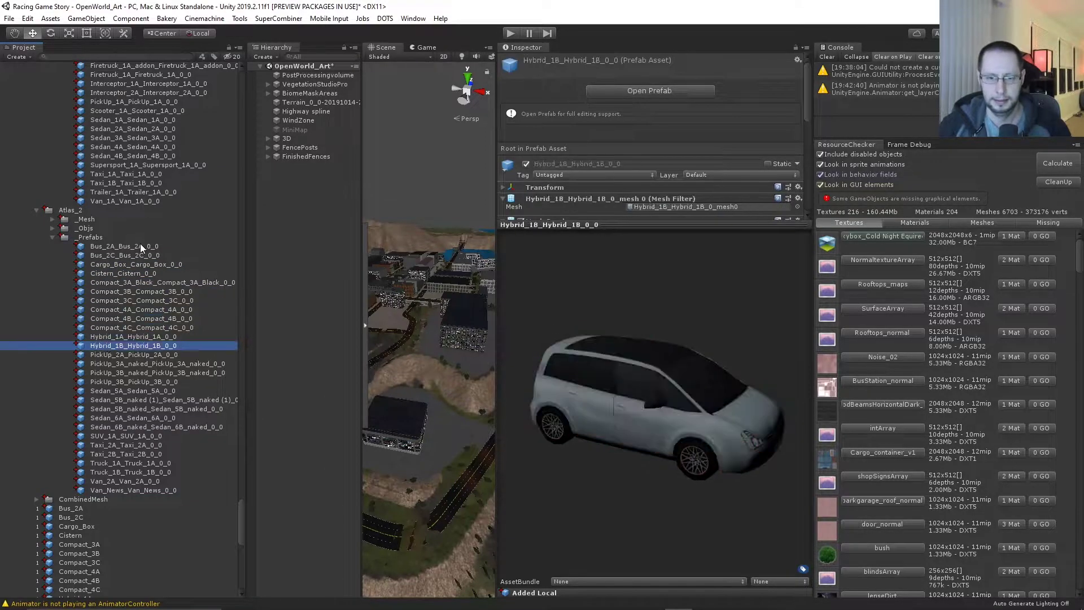
{"action": "key", "text": "Down"}
{"action": "key", "text": "Down"}
{"action": "key", "text": "Down"}
{"action": "key", "text": "Down"}
{"action": "key", "text": "Down"}
{"action": "key", "text": "Down"}
{"action": "key", "text": "Down"}
{"action": "key", "text": "Down"}
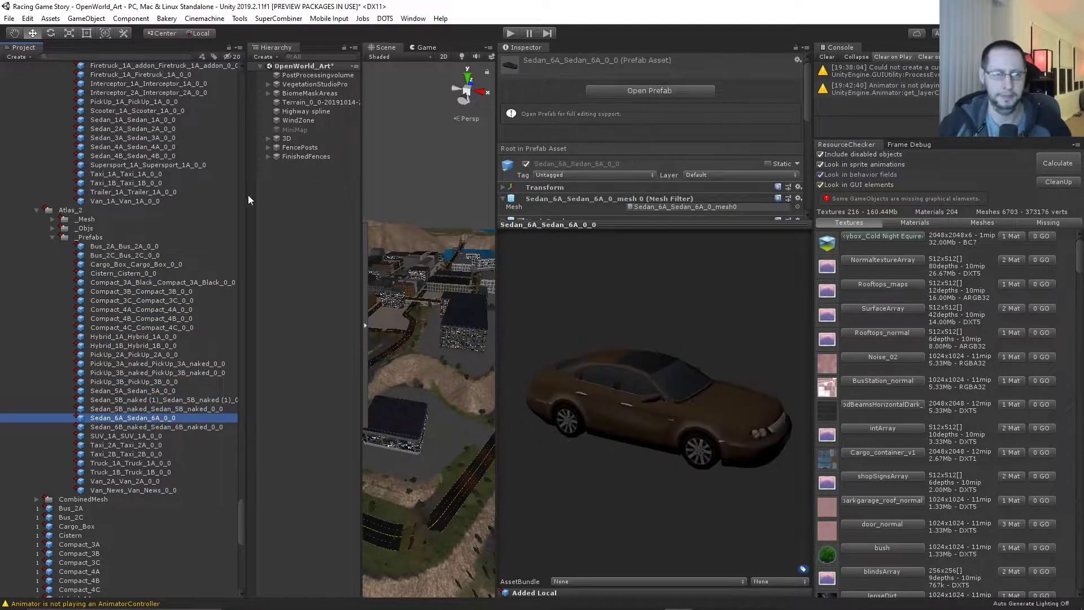
Widen the Scene view by narrowing the Inspector, and select all Atlas_2 prefabs from Bus_2A to Van_News
{"action": "left_click", "coordinate": [512, 326]}
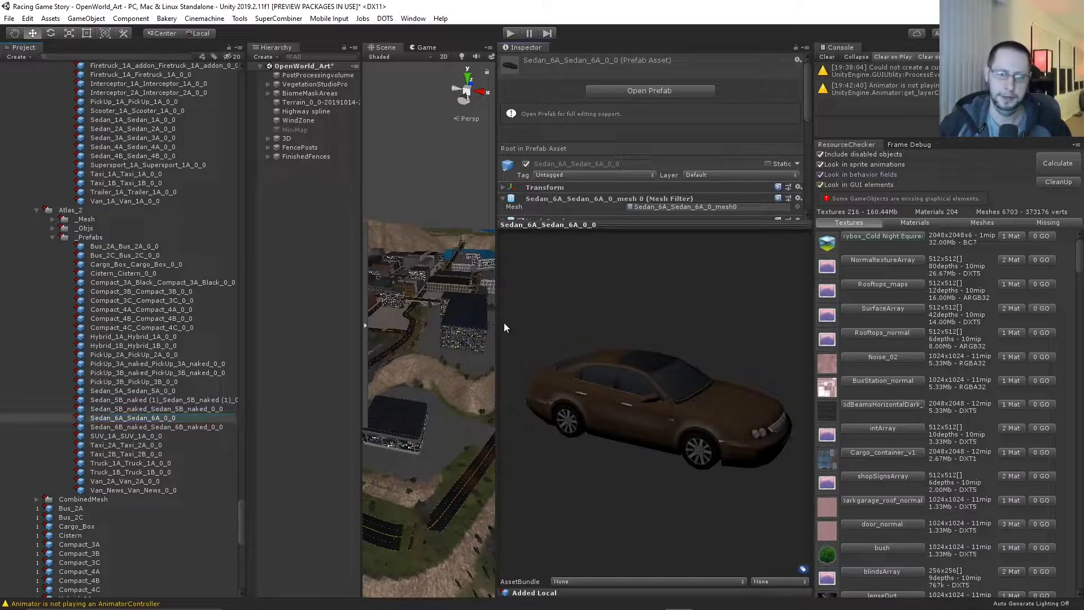
{"action": "left_click_drag", "start_coordinate": [499, 324], "coordinate": [685, 309]}
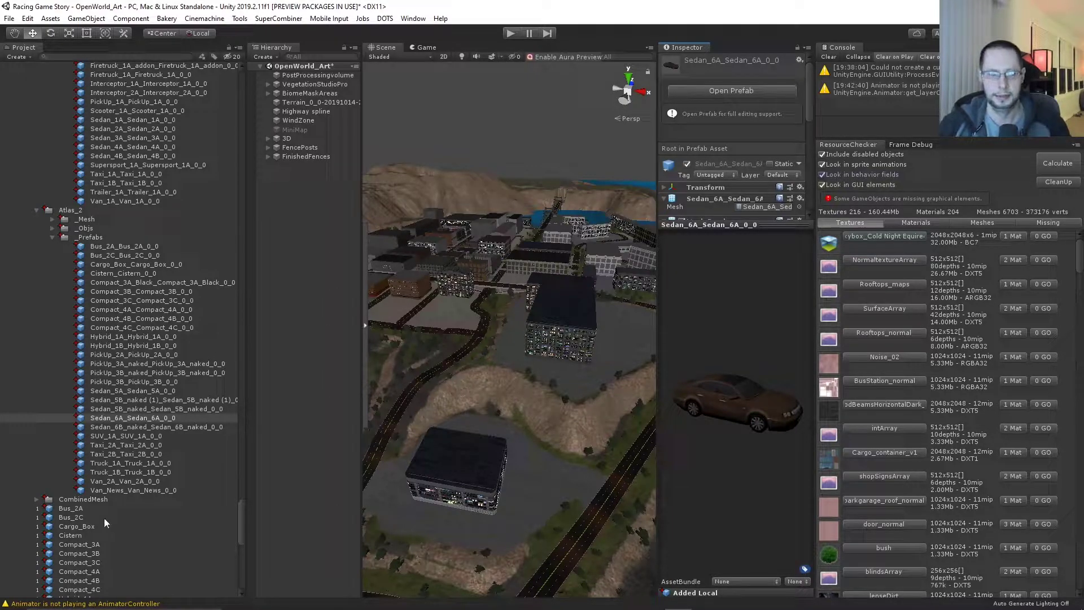
{"action": "left_click", "coordinate": [147, 489]}
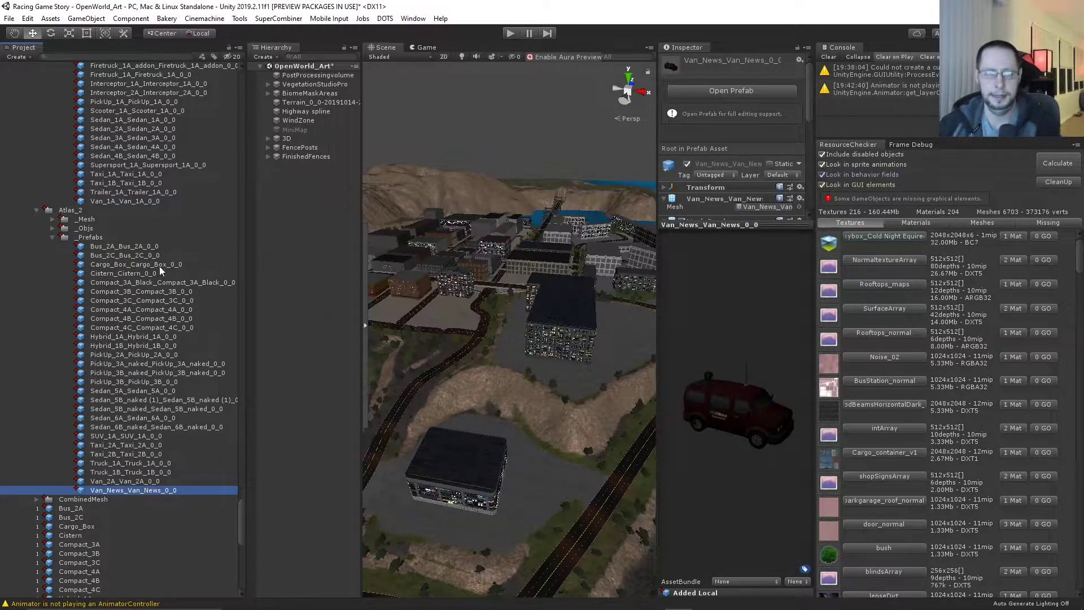
{"action": "left_click", "coordinate": [144, 245], "text": "shift"}
{"action": "scroll", "coordinate": [140, 358], "scroll_direction": "up", "scroll_amount": 5}
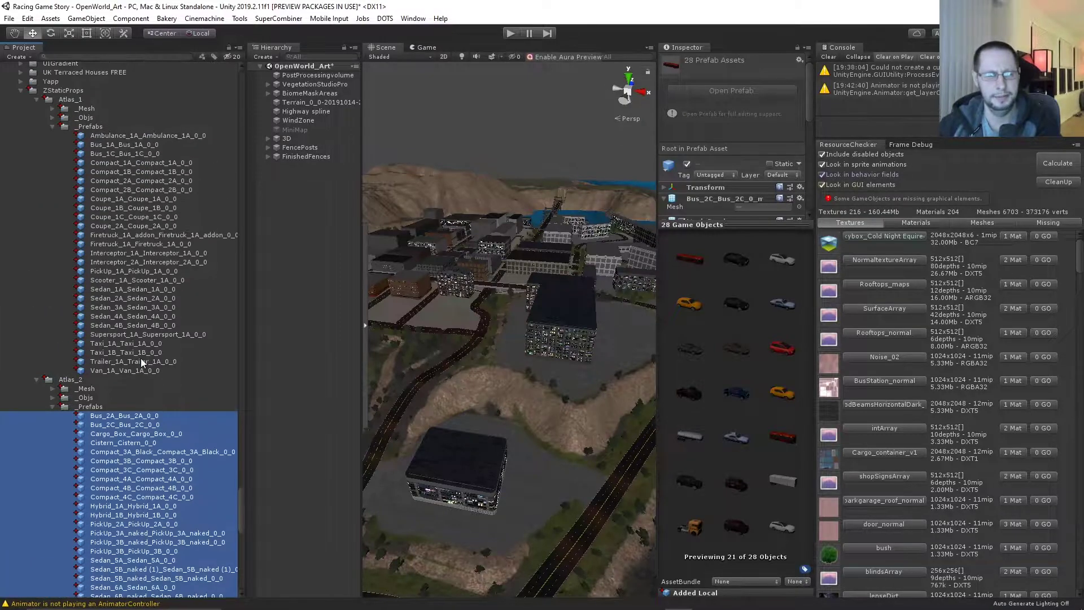
{"action": "scroll", "coordinate": [140, 358], "scroll_direction": "down", "scroll_amount": 3}
{"action": "scroll", "coordinate": [140, 355], "scroll_direction": "up", "scroll_amount": 2}
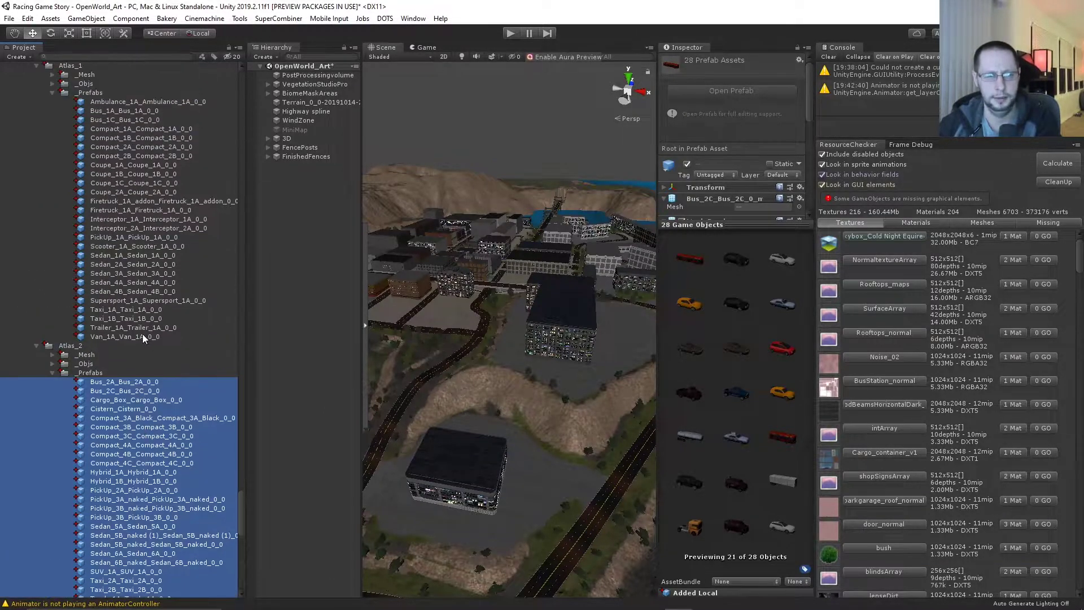
Preview all Atlas_1 prefabs from Ambulance_1A to Van_1A together, ending with only the Atlas_2 _Mesh folder selected
{"action": "left_click", "coordinate": [141, 336]}
{"action": "left_click", "coordinate": [158, 111], "text": "shift"}
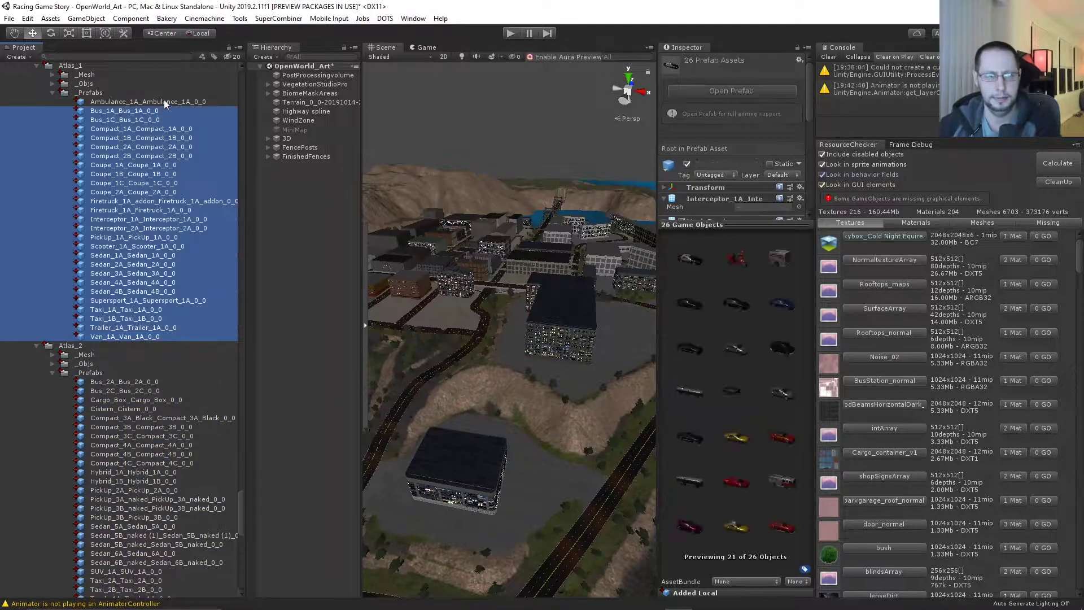
{"action": "left_click", "coordinate": [164, 100], "text": "shift"}
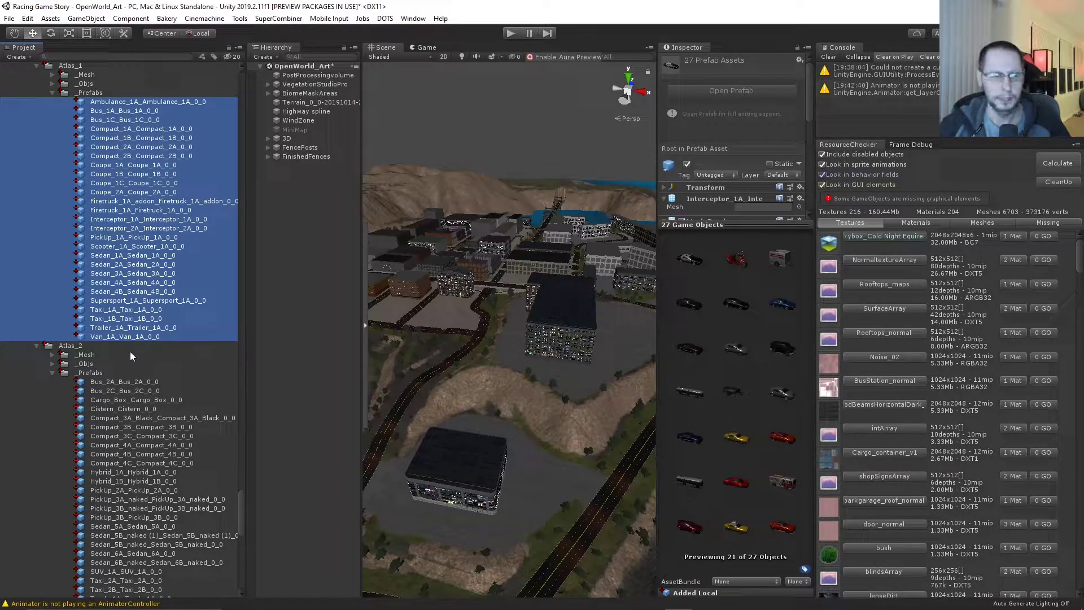
{"action": "left_click", "coordinate": [112, 355]}
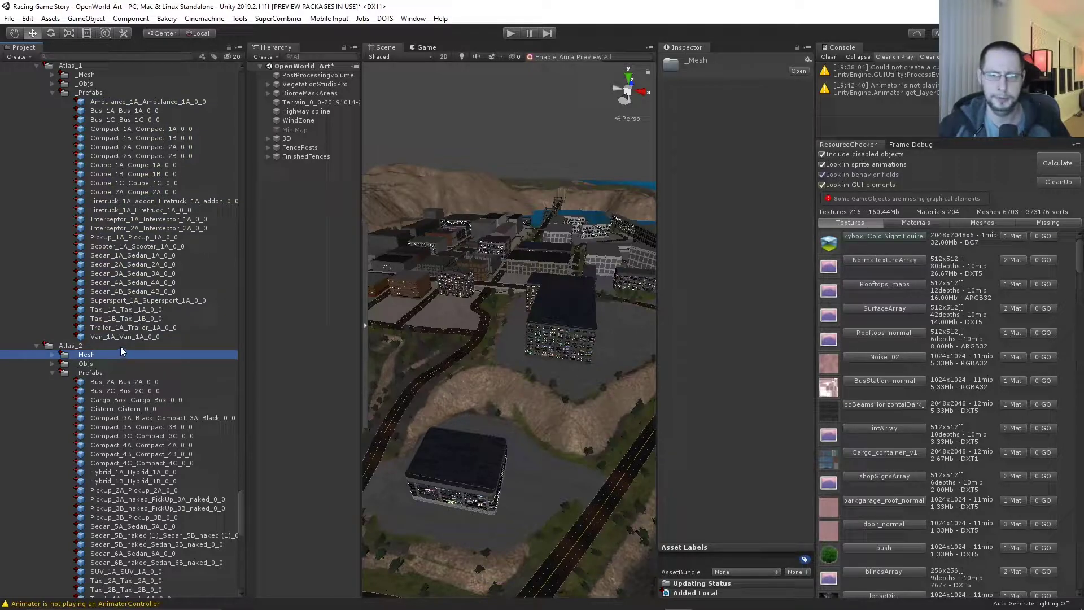
{"action": "scroll", "coordinate": [146, 279], "scroll_direction": "down", "scroll_amount": 3}
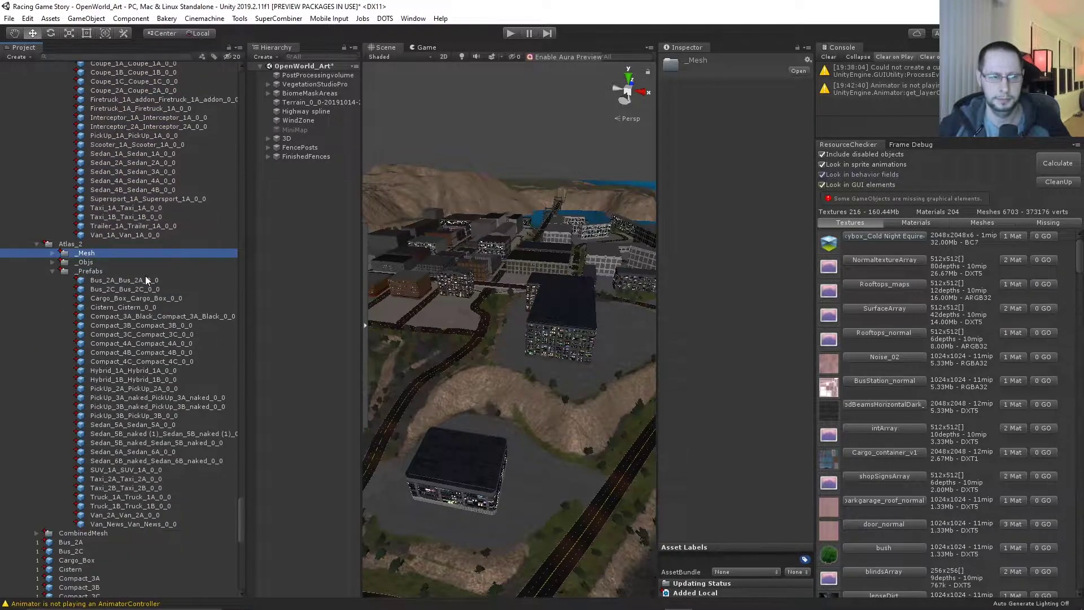
{"action": "scroll", "coordinate": [146, 280], "scroll_direction": "up", "scroll_amount": 3}
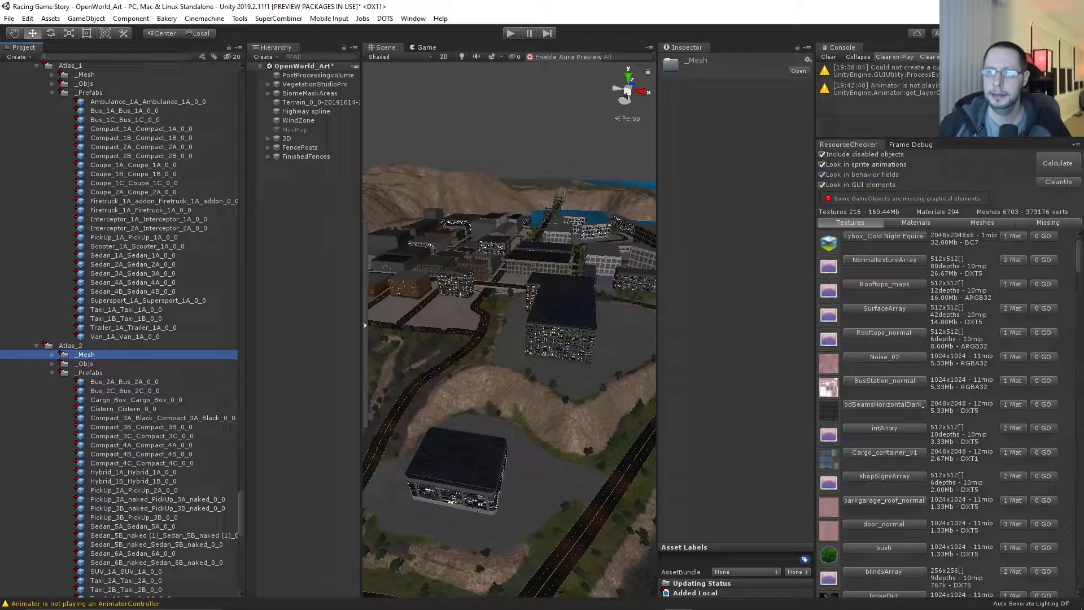
Leave the Unity editor, start the Racing Game Story build, and continue the game with the third saved profile
{"action": "left_click", "coordinate": [1070, 6]}
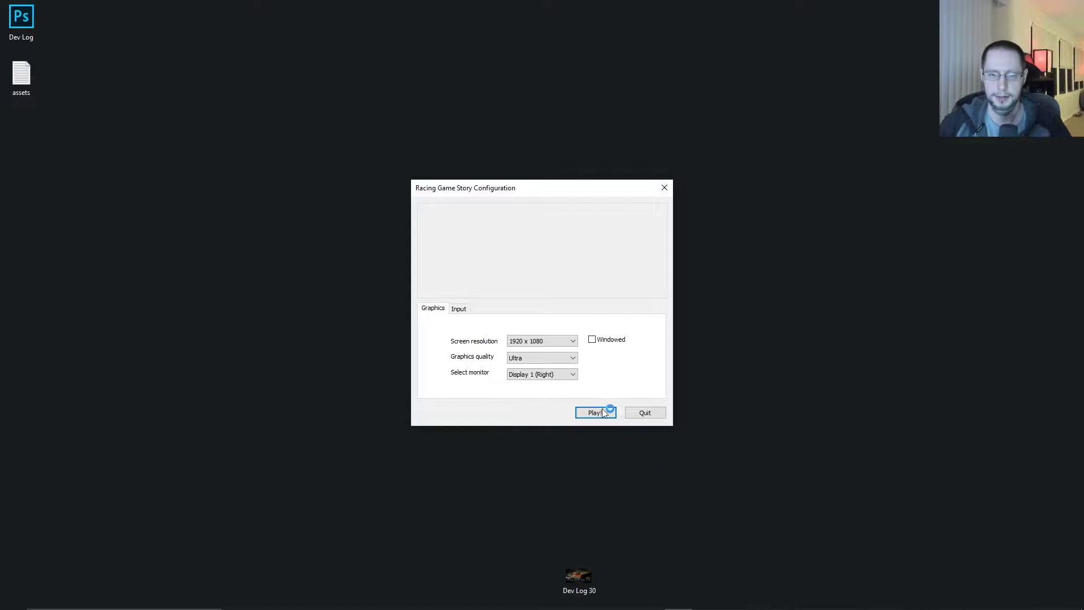
{"action": "left_click", "coordinate": [600, 412]}
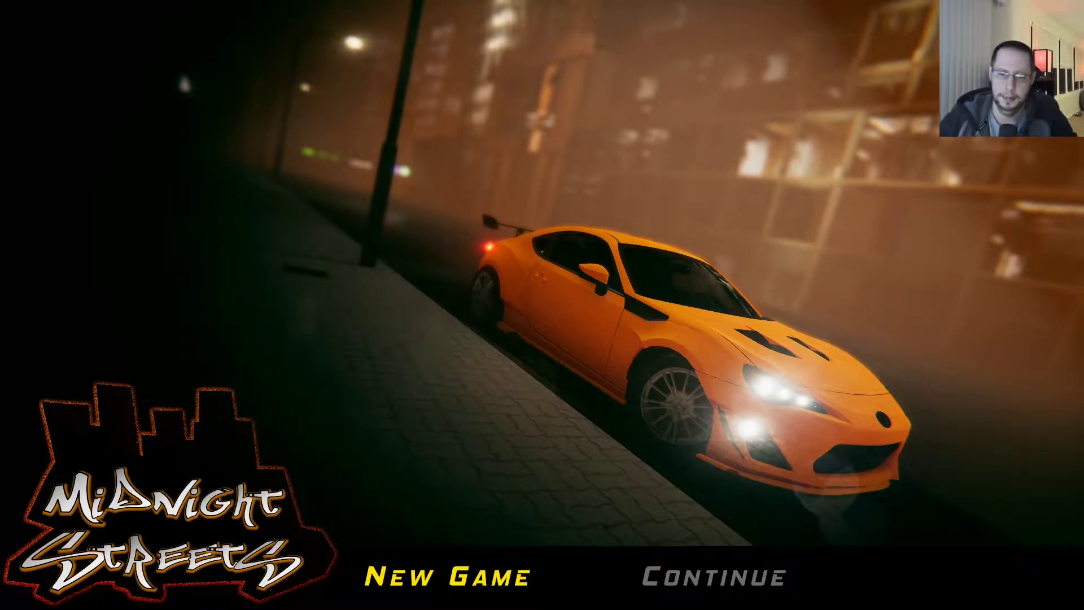
{"action": "left_click", "coordinate": [769, 584]}
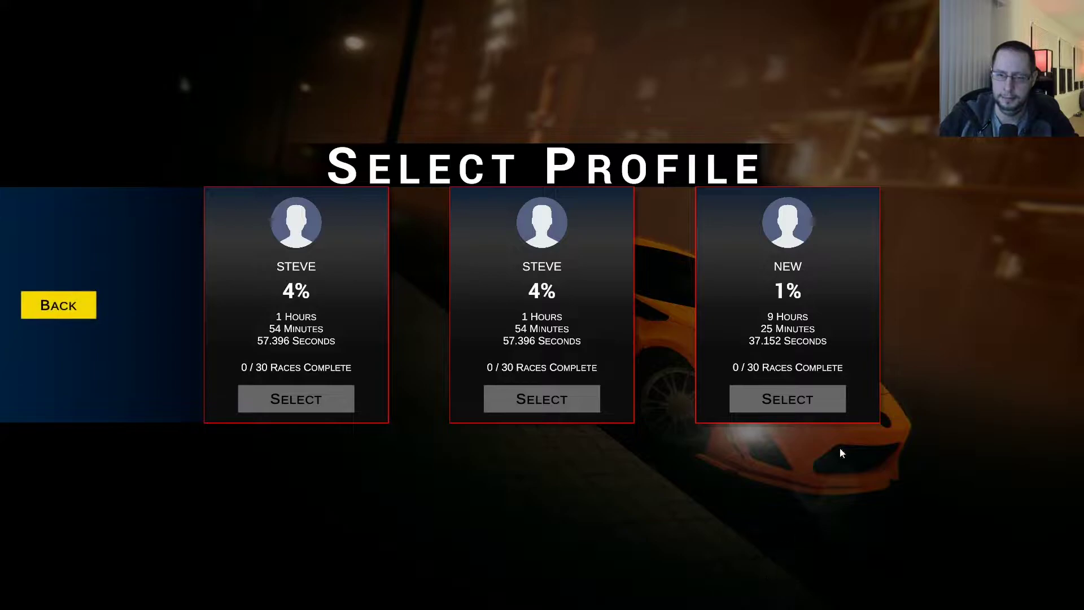
{"action": "left_click", "coordinate": [798, 399]}
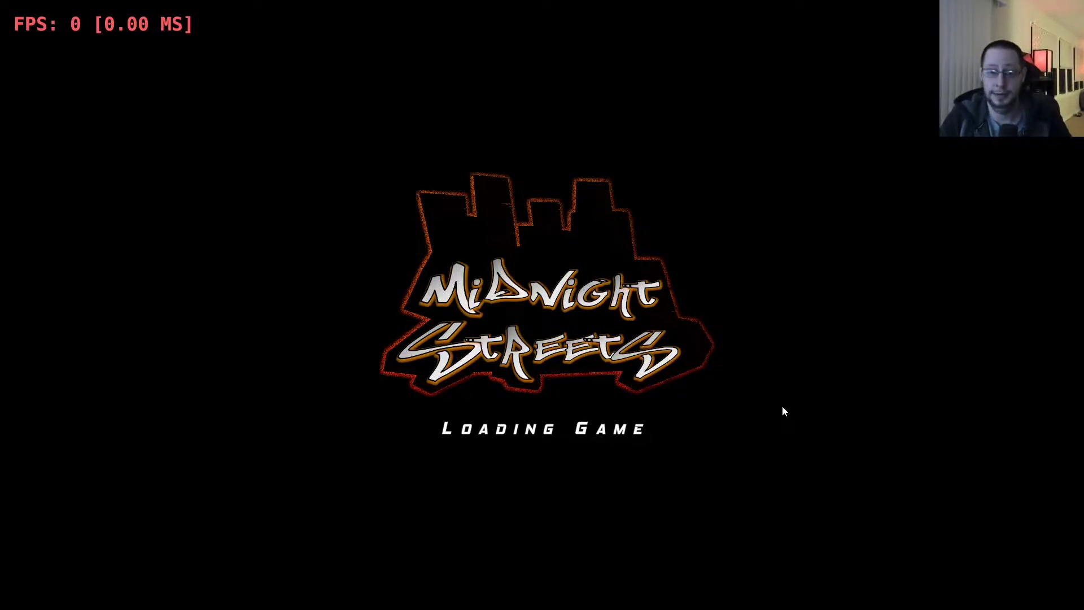
Drive the orange car along the main city avenue at increasing speed while watching the frame rate
{"action": "key", "text": "w"}
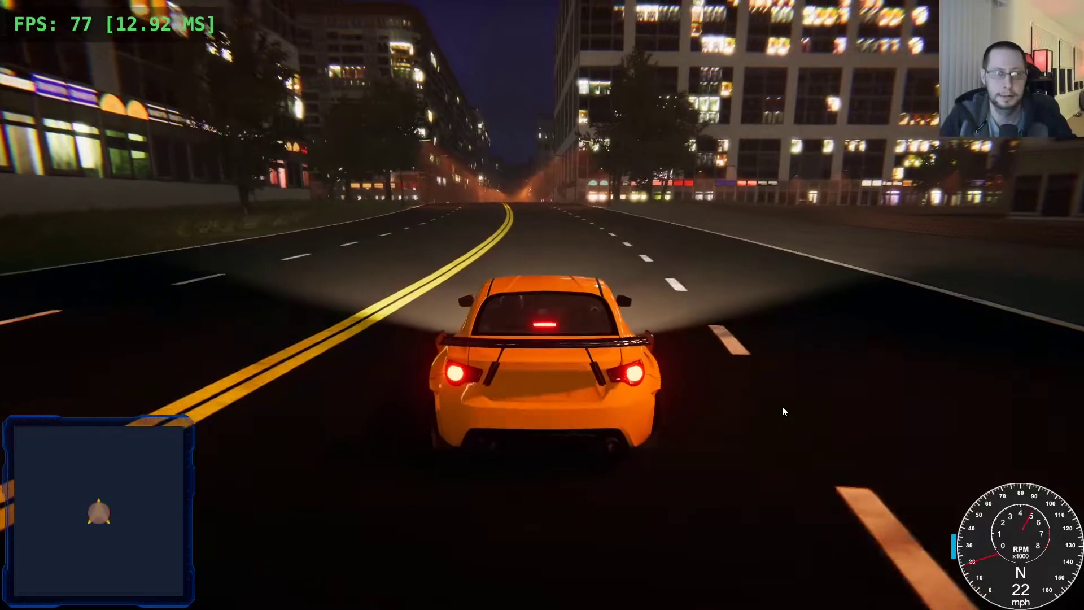
{"action": "key", "text": "a"}
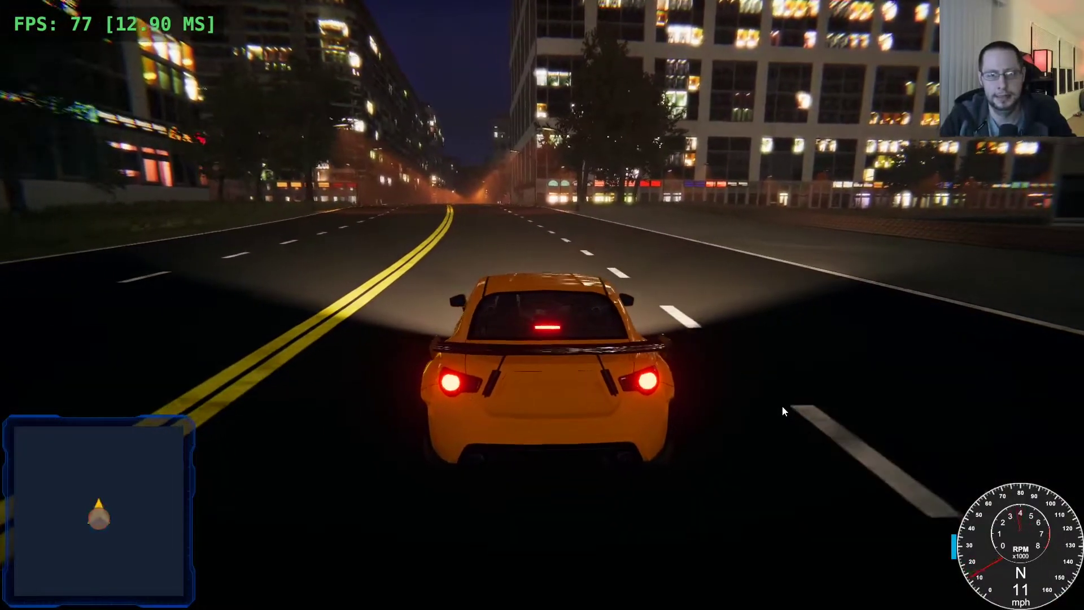
{"action": "key", "text": "d"}
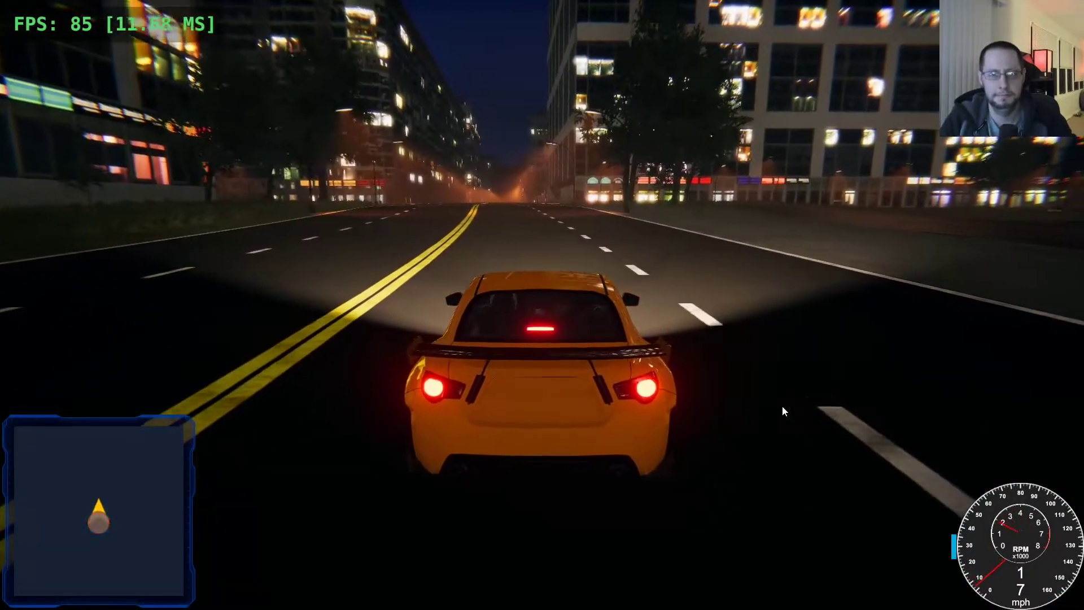
{"action": "key", "text": "w"}
{"action": "key", "text": "w"}
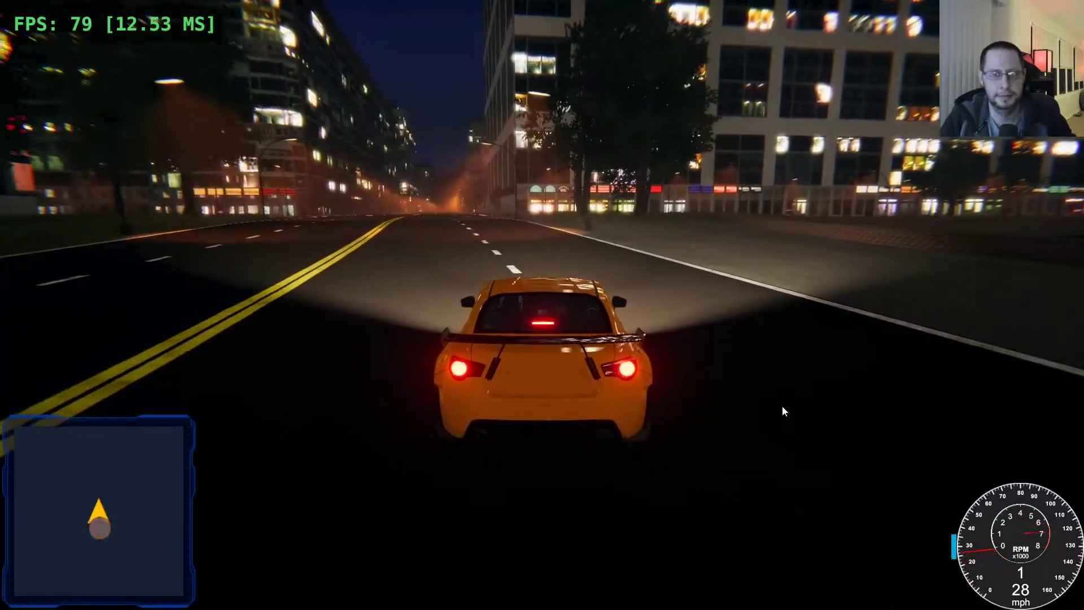
{"action": "key", "text": "w"}
{"action": "key", "text": "a"}
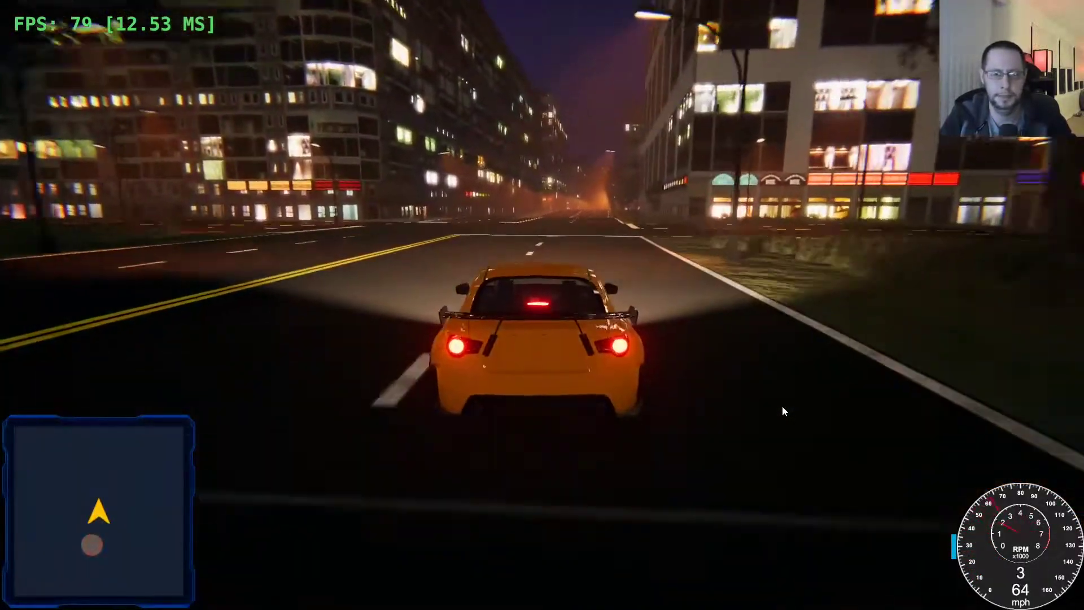
{"action": "key", "text": "w"}
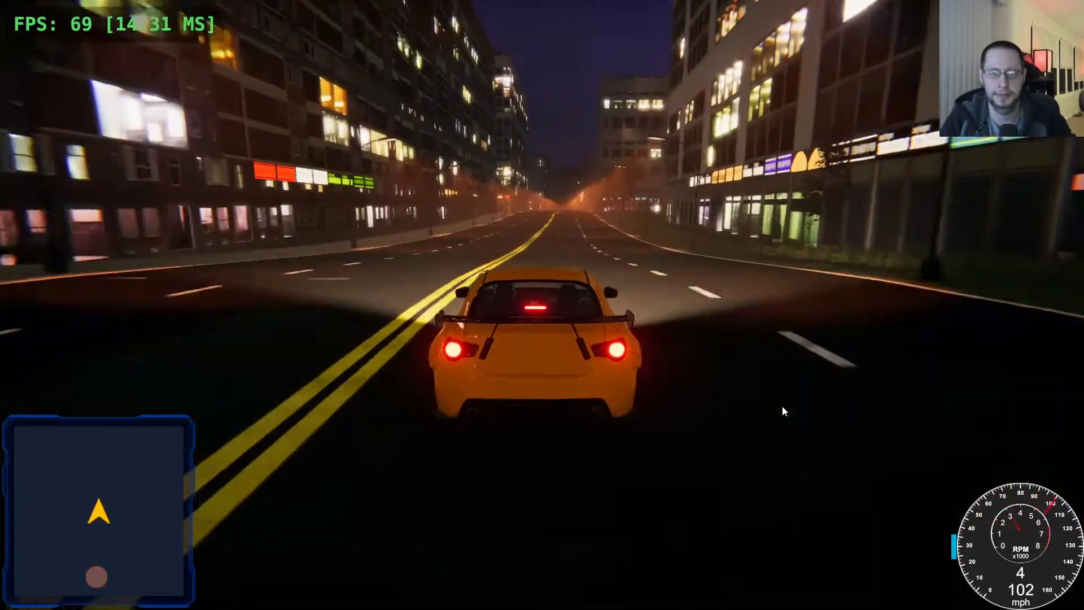
{"action": "key", "text": "w"}
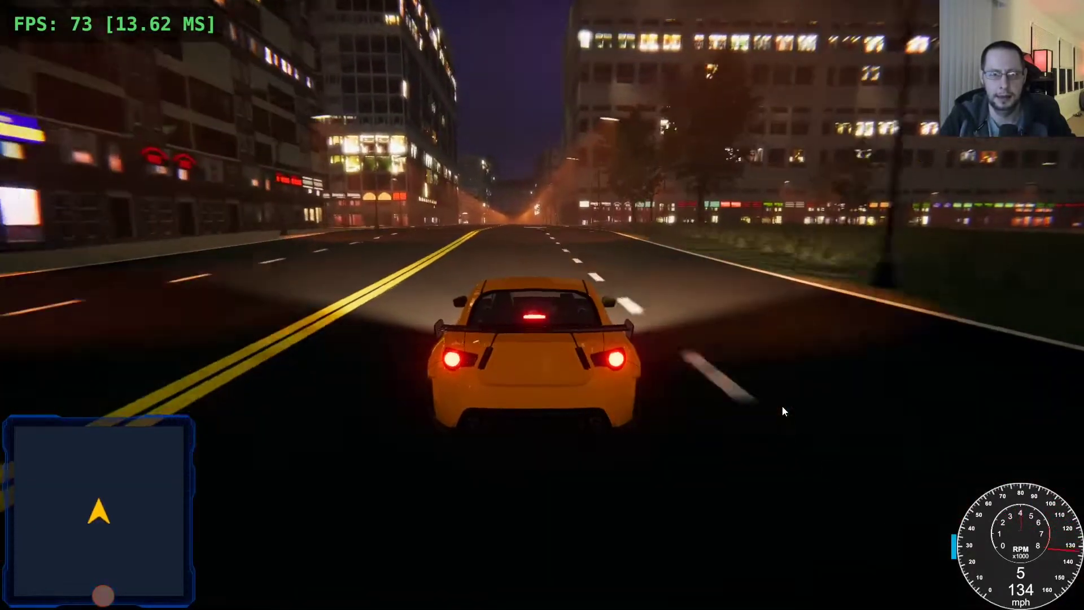
{"action": "key", "text": "w"}
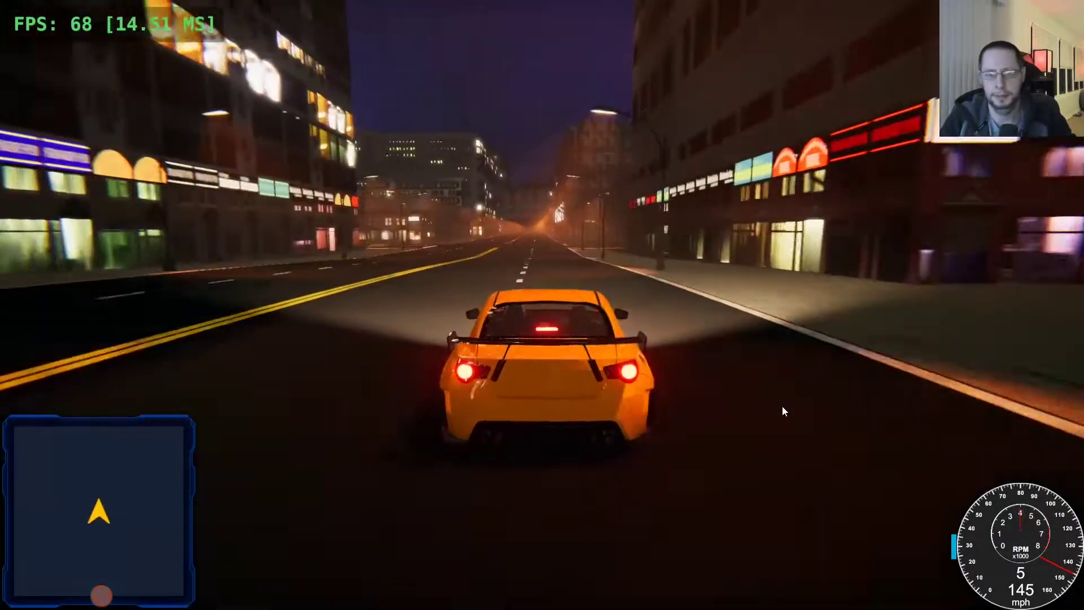
{"action": "key", "text": "w"}
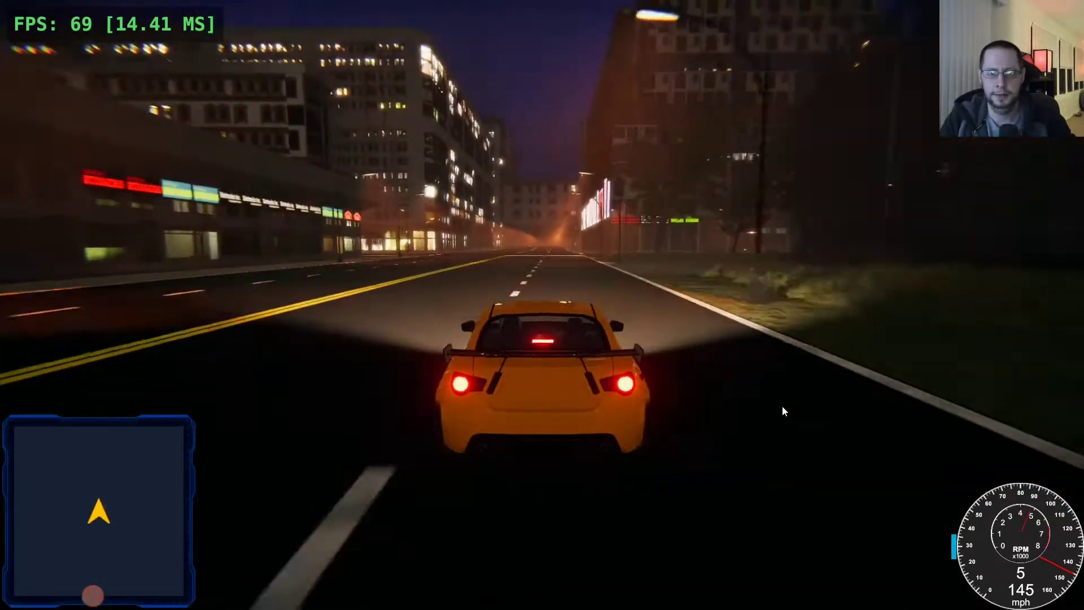
Turn the car left at the intersection and accelerate past the billboards to check the frame rate there
{"action": "key", "text": "w"}
{"action": "key", "text": "d"}
{"action": "key", "text": "a"}
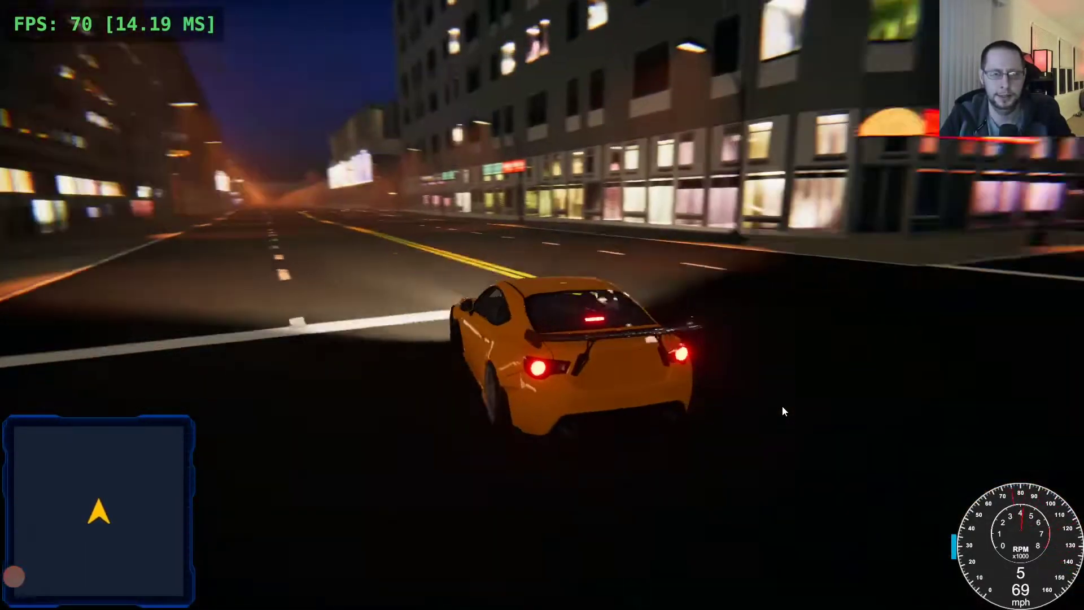
{"action": "key", "text": "w"}
{"action": "key", "text": "d"}
{"action": "key", "text": "a"}
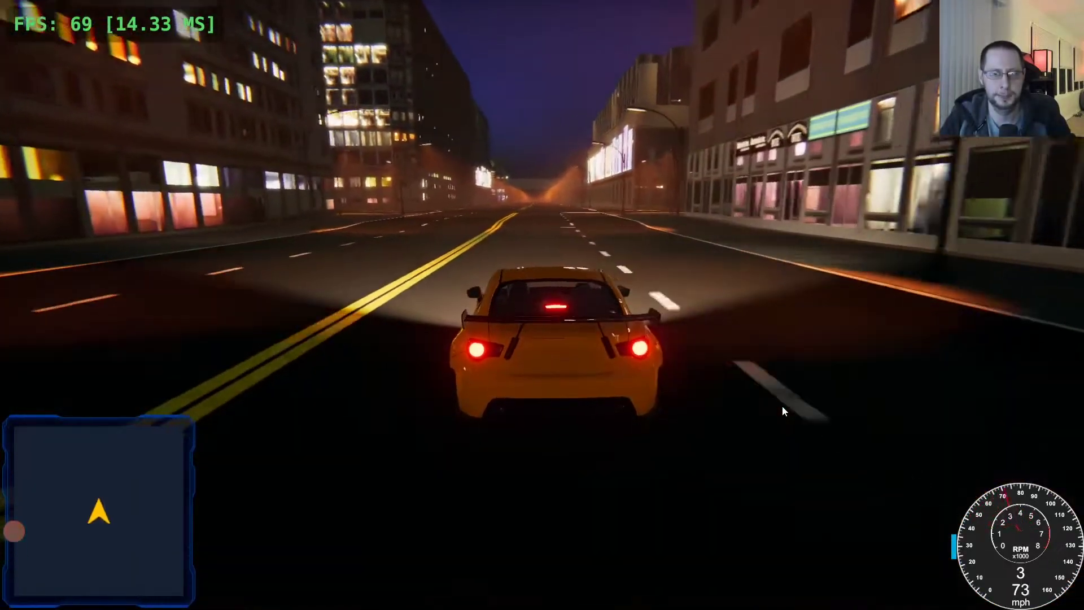
{"action": "key", "text": "w"}
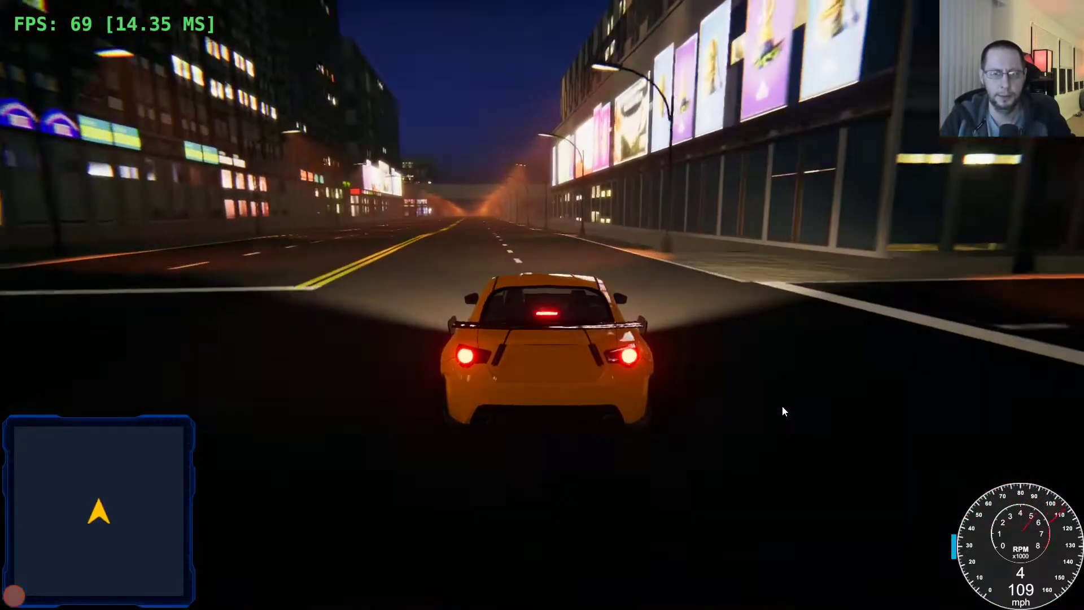
Speed along the avenue past the billboards, then turn left beside the gas station while watching the frame rate
{"action": "key", "text": "w"}
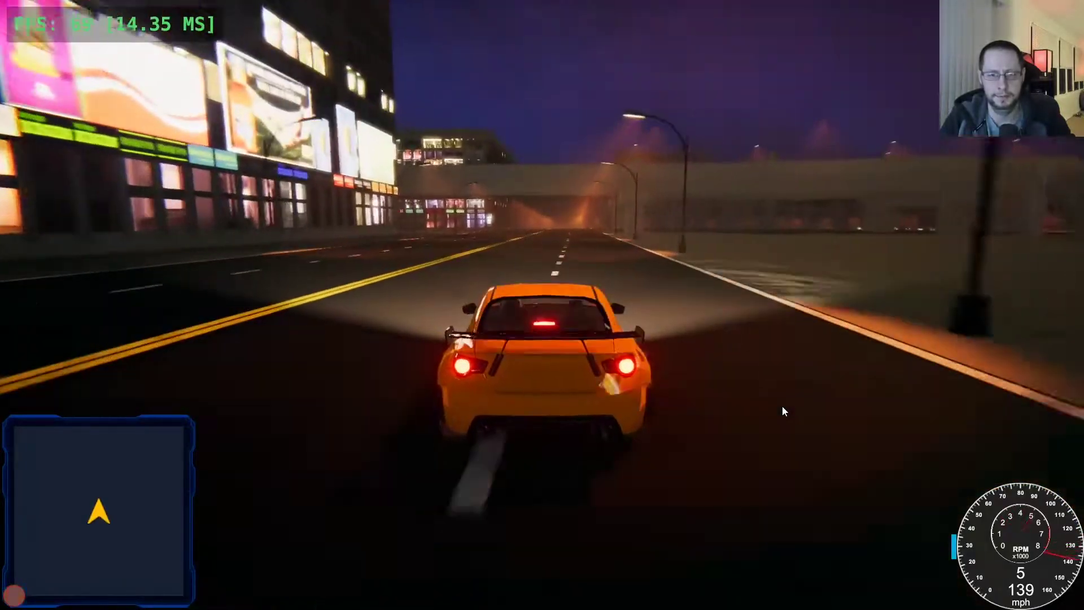
{"action": "key", "text": "w"}
{"action": "key", "text": "d"}
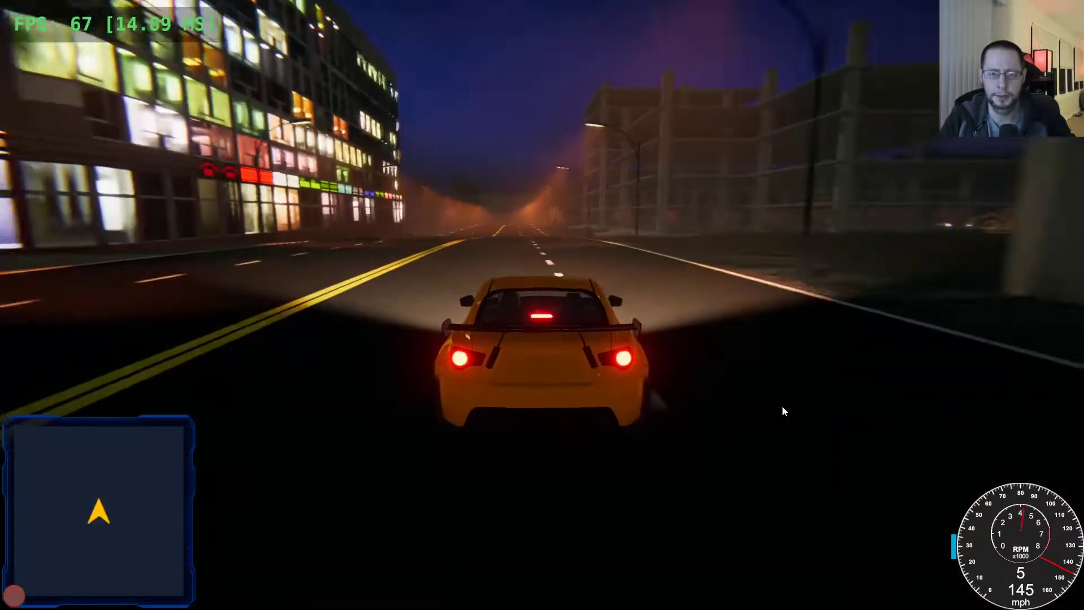
{"action": "key", "text": "s"}
{"action": "key", "text": "a"}
{"action": "key", "text": "w"}
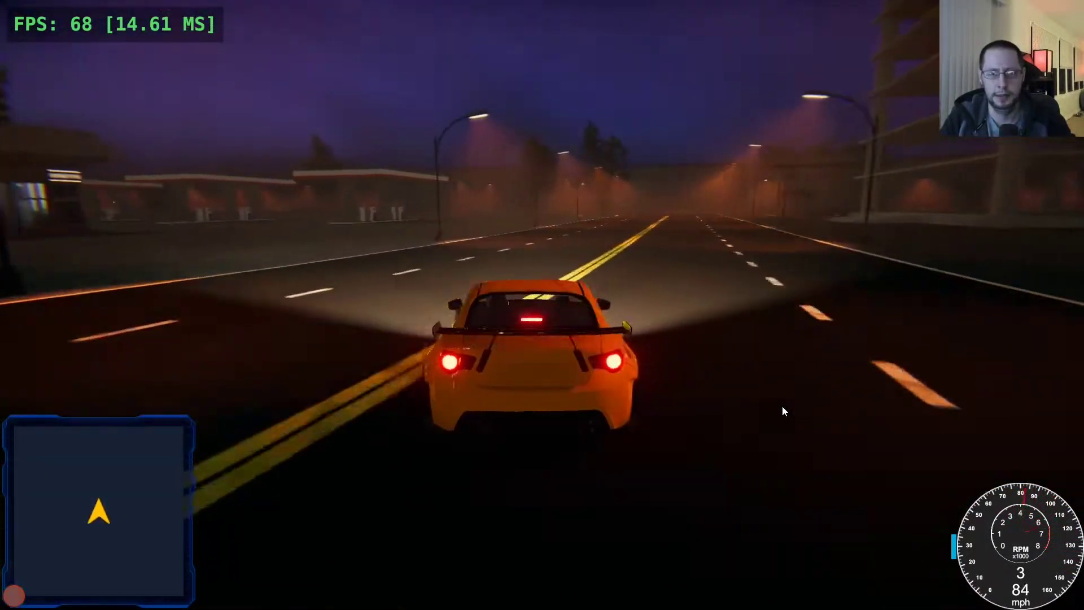
{"action": "key", "text": "w"}
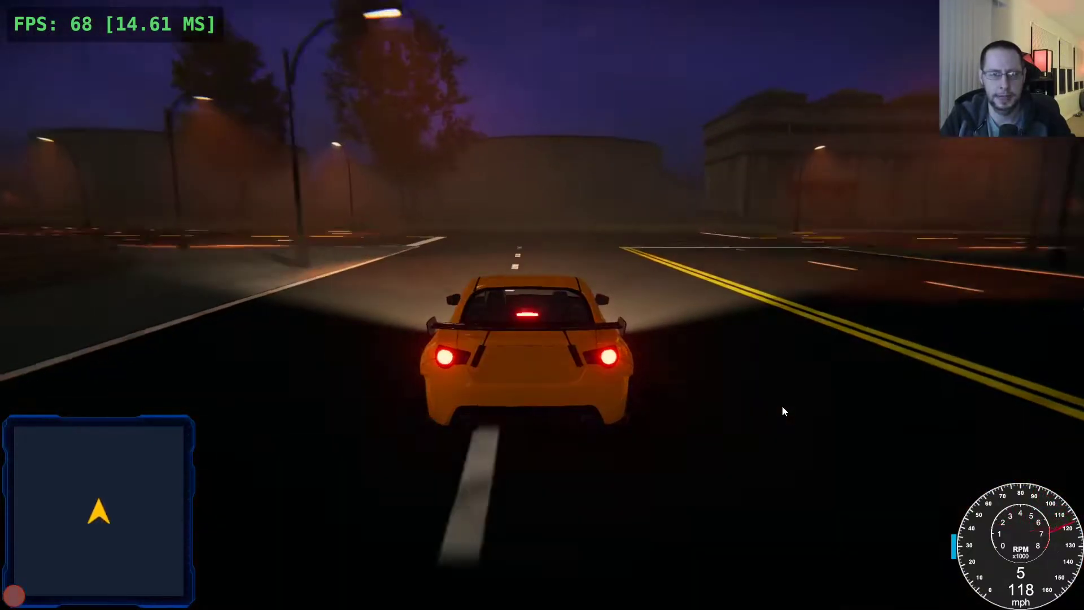
Brake and turn left at the next intersection, then accelerate toward the moonlit apartment blocks to check the frame rate there
{"action": "key", "text": "s"}
{"action": "key", "text": "s"}
{"action": "key", "text": "a"}
{"action": "key", "text": "w"}
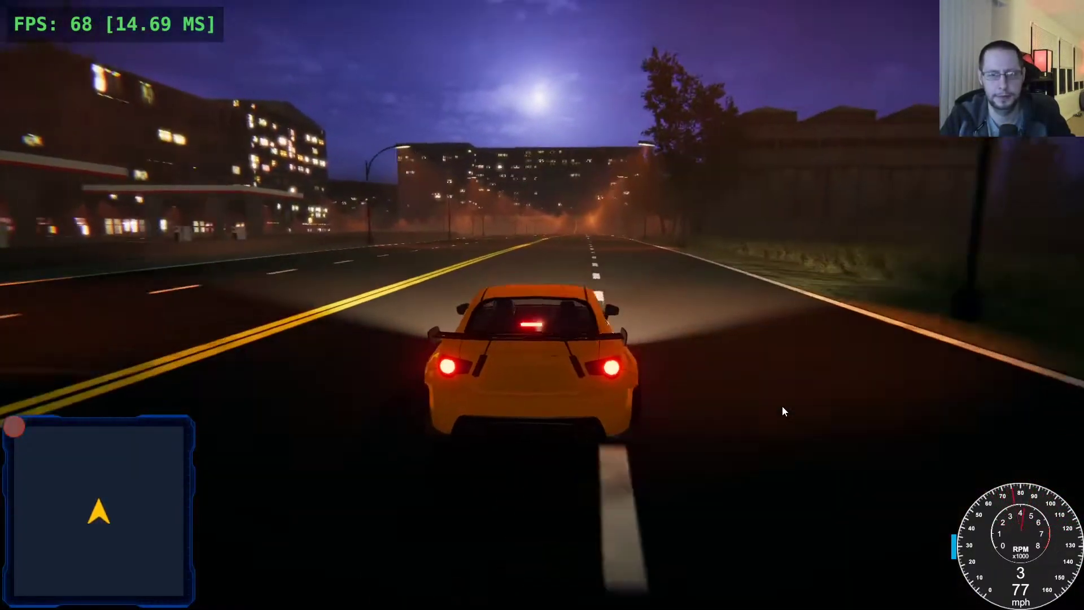
{"action": "key", "text": "w"}
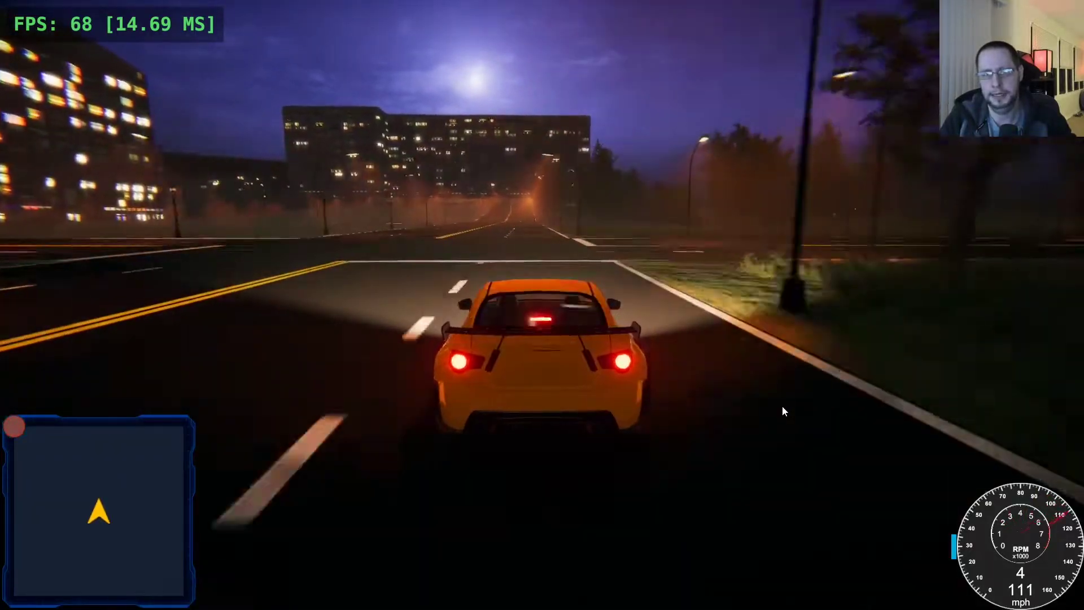
{"action": "key", "text": "w"}
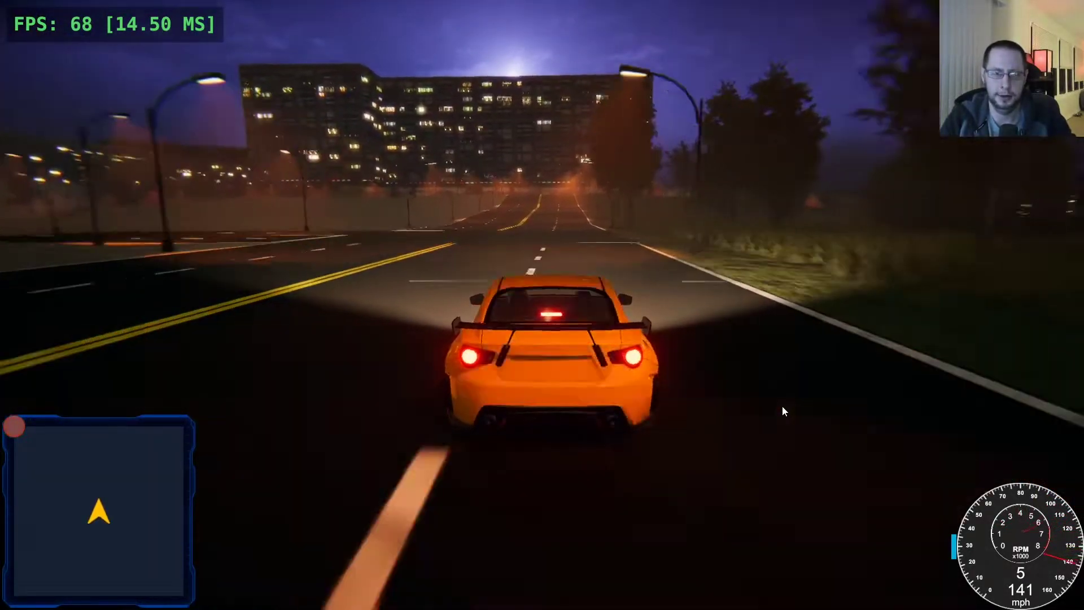
Turn left off the road onto the gas station lot and stop the car facing the fuel pumps
{"action": "key", "text": "s"}
{"action": "key", "text": "a"}
{"action": "key", "text": "s"}
{"action": "key", "text": "a"}
{"action": "key", "text": "w"}
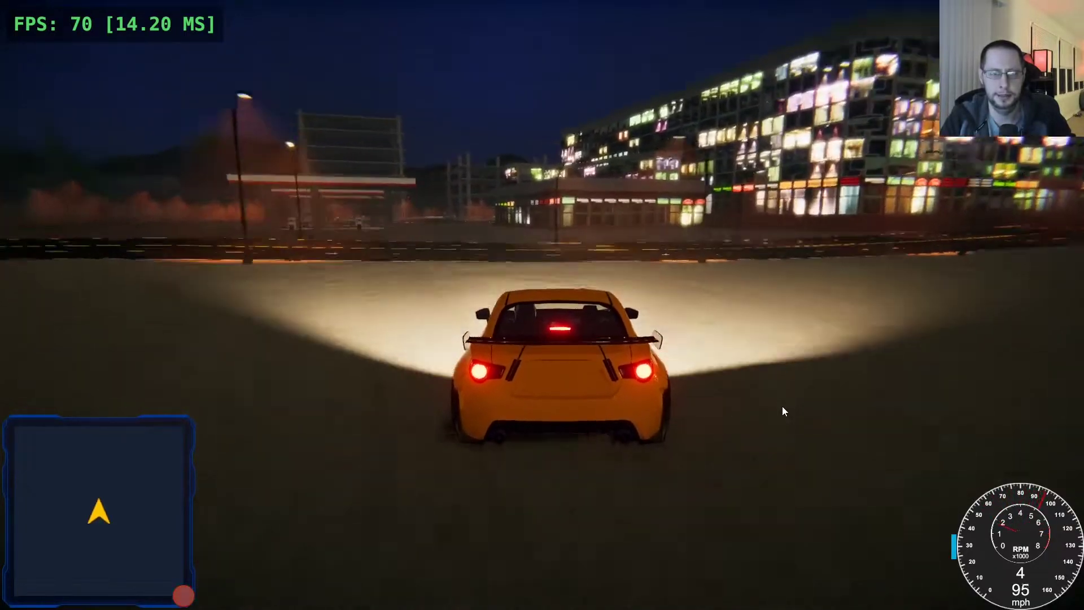
{"action": "key", "text": "a"}
{"action": "key", "text": "s"}
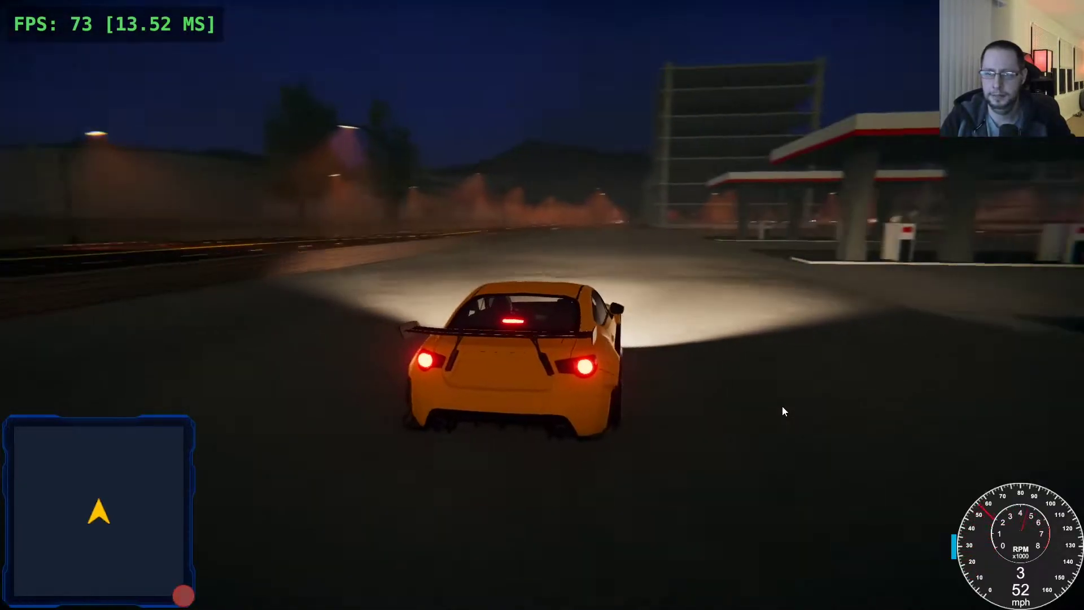
{"action": "key", "text": "a"}
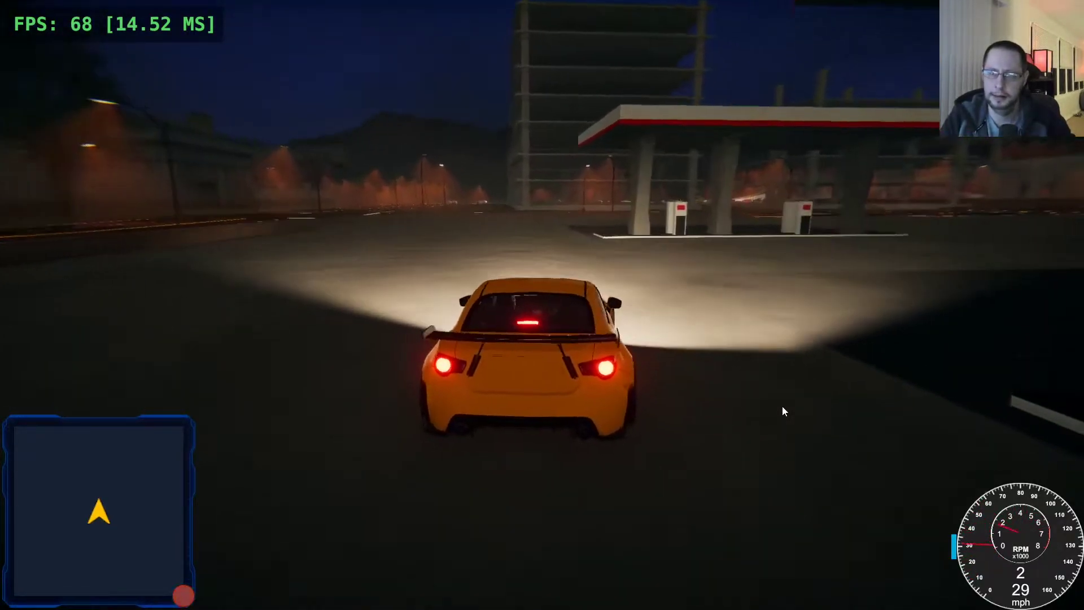
{"action": "key", "text": "s"}
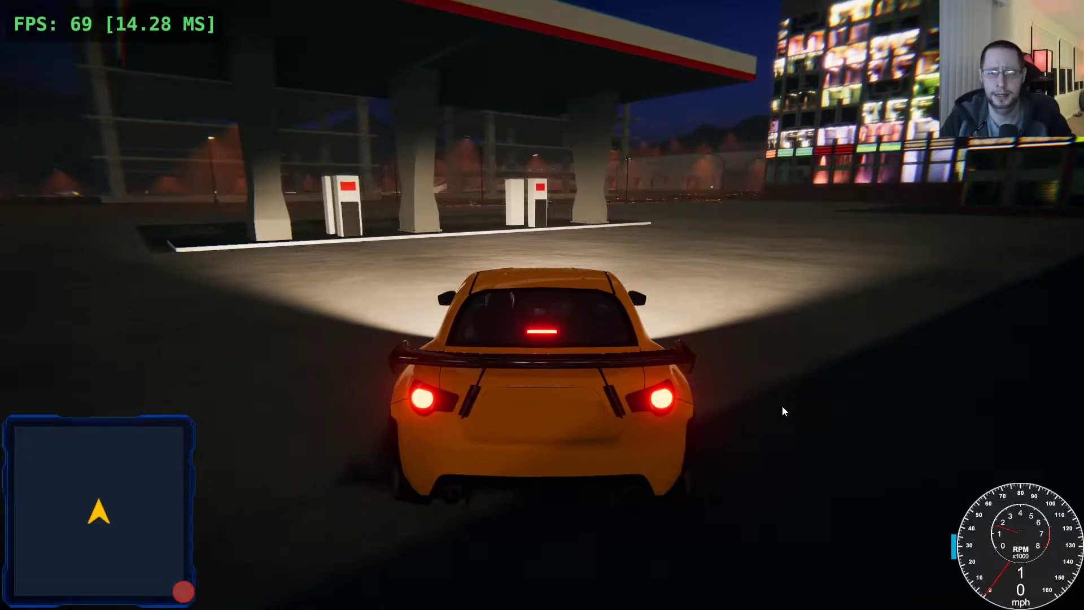
Manoeuvre the car forward and backward near the pumps to check the frame rate facing the lit storefronts
{"action": "key", "text": "w"}
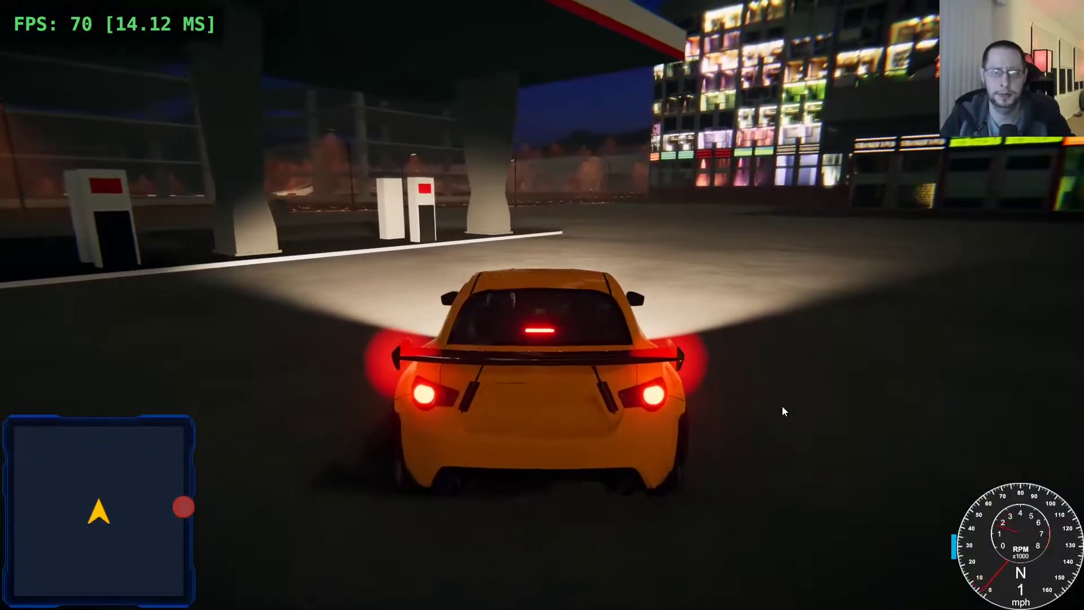
{"action": "key", "text": "s"}
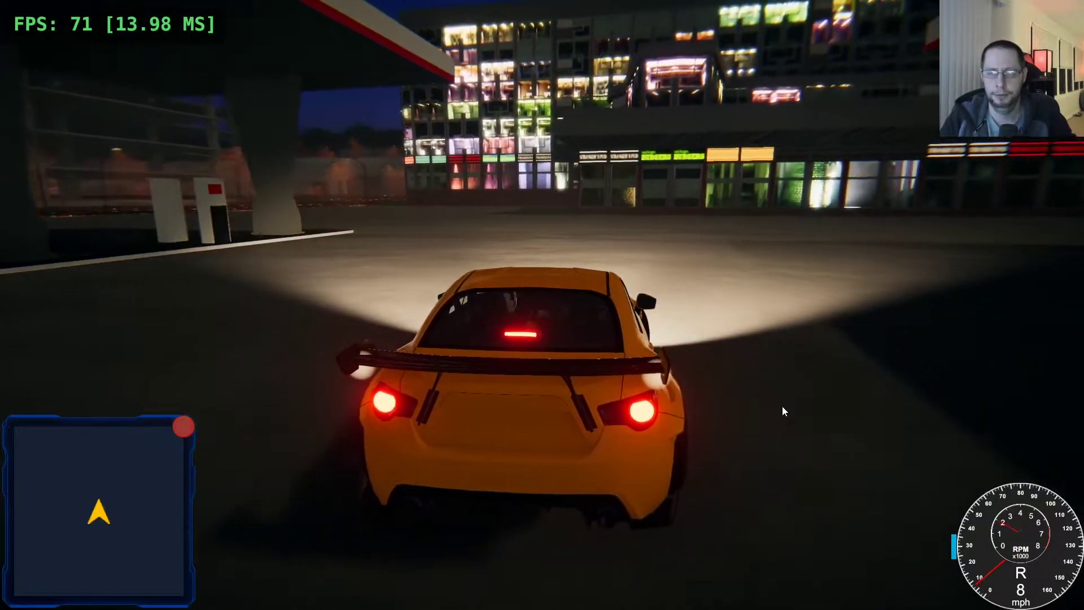
{"action": "key", "text": "a"}
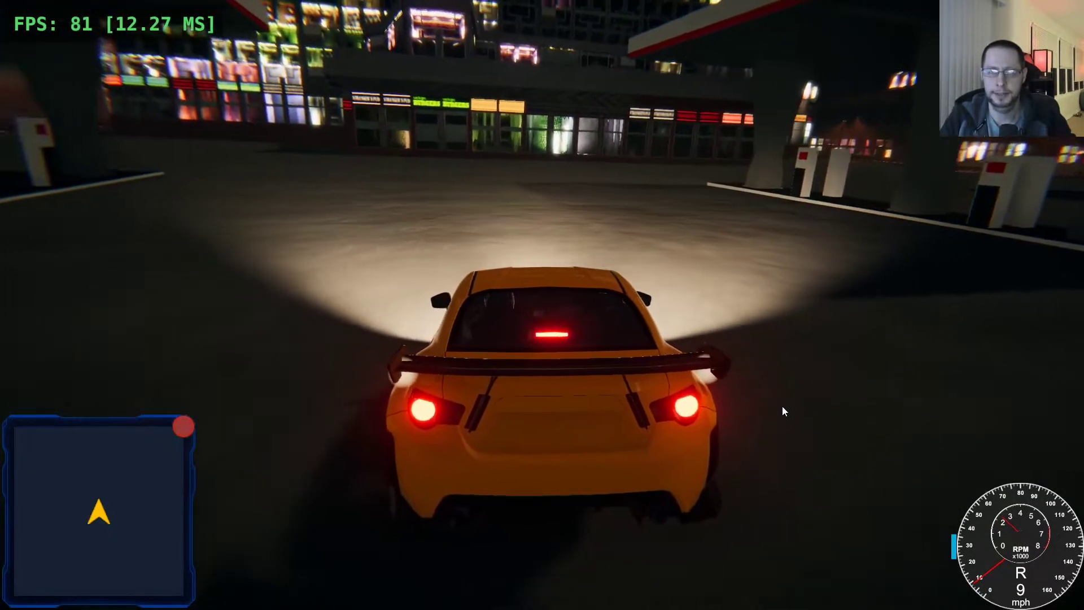
{"action": "key", "text": "d"}
{"action": "key", "text": "w"}
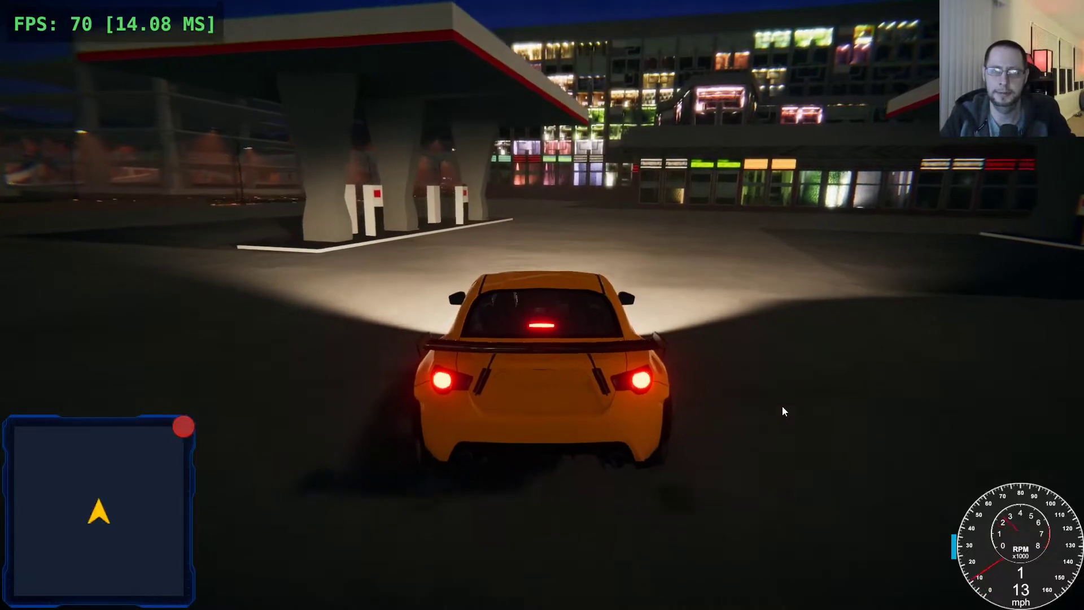
Circle right past the storefronts until the car faces the apartment blocks, and compare the frame rate in that direction
{"action": "key", "text": "w"}
{"action": "key", "text": "d"}
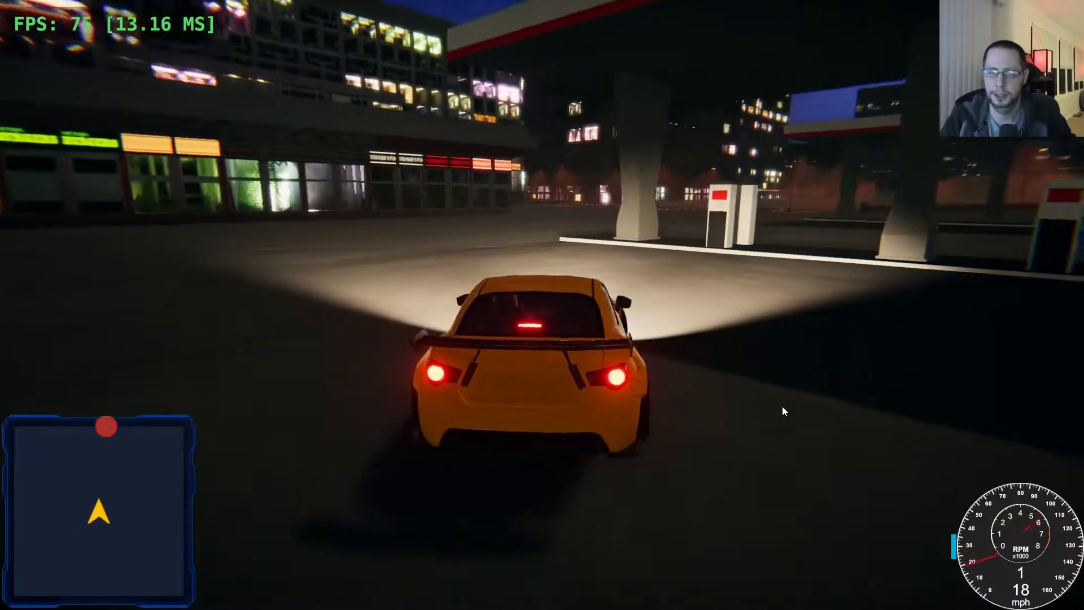
{"action": "key", "text": "w"}
{"action": "key", "text": "a"}
{"action": "key", "text": "d"}
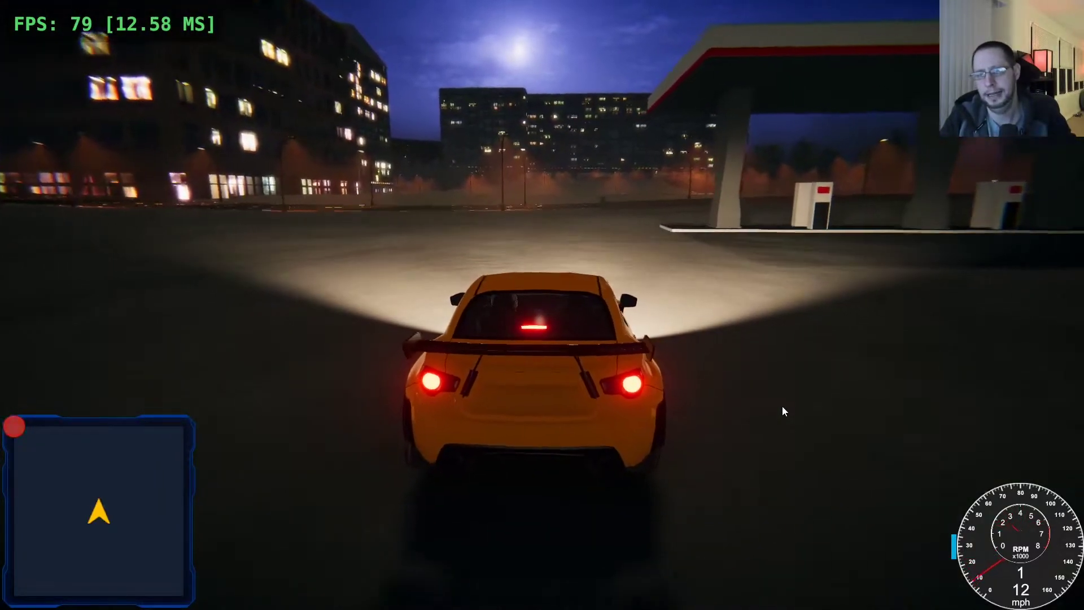
{"action": "key", "text": "w"}
{"action": "key", "text": "d"}
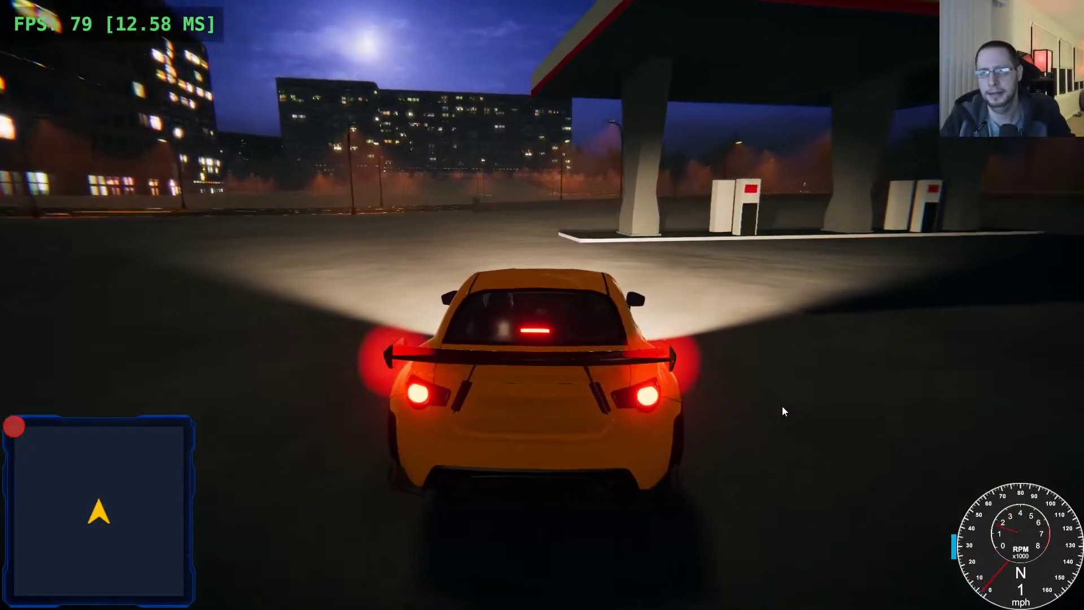
Back away from the canopy, then swing right around it alongside the fuel pumps while watching the frame rate
{"action": "key", "text": "s"}
{"action": "key", "text": "a"}
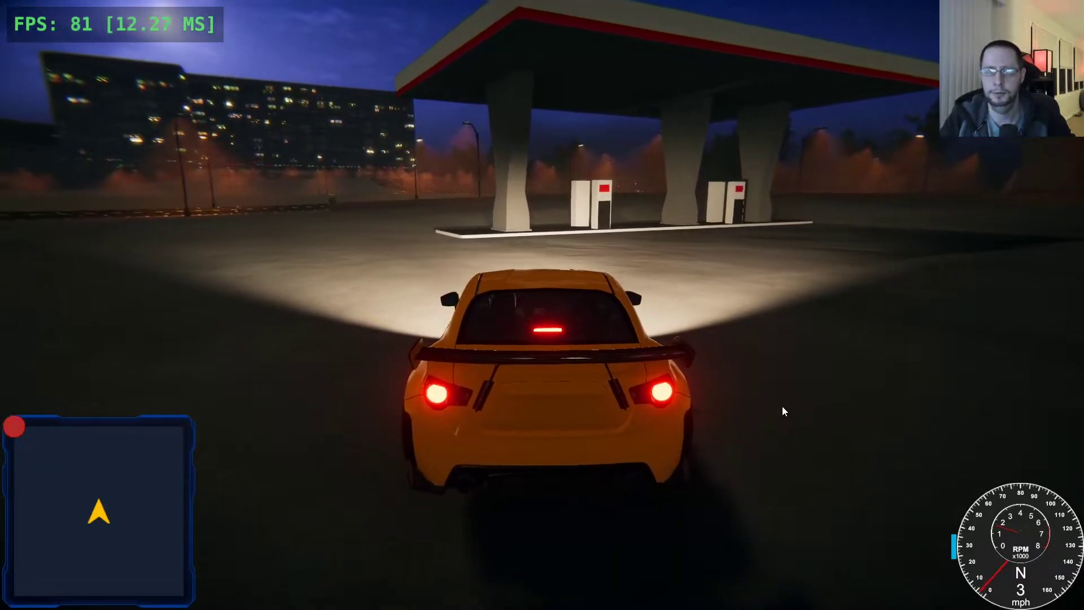
{"action": "key", "text": "d"}
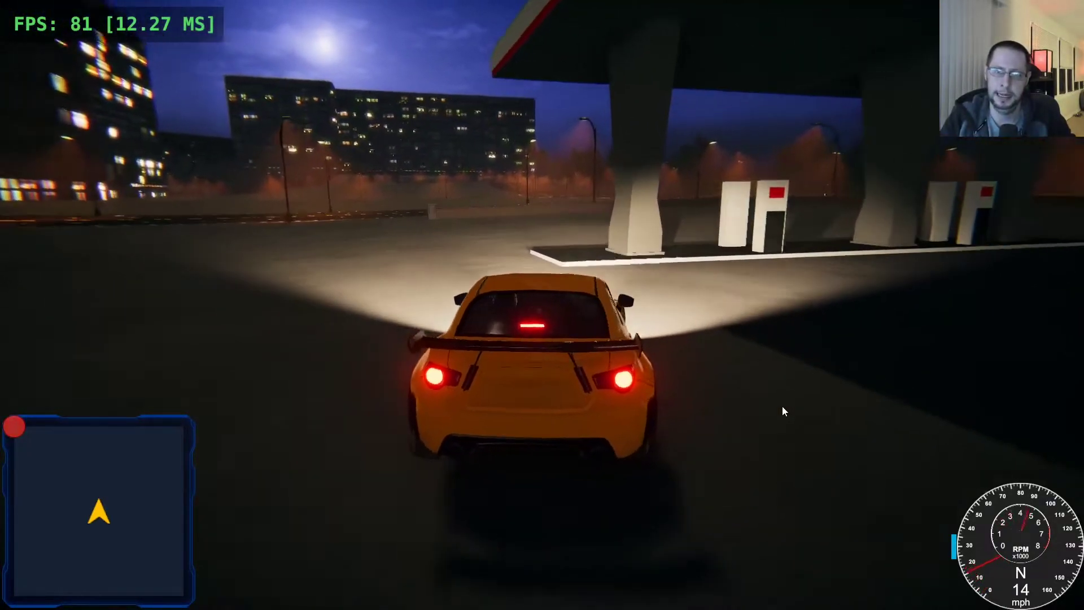
{"action": "key", "text": "w"}
{"action": "key", "text": "d"}
{"action": "key", "text": "s"}
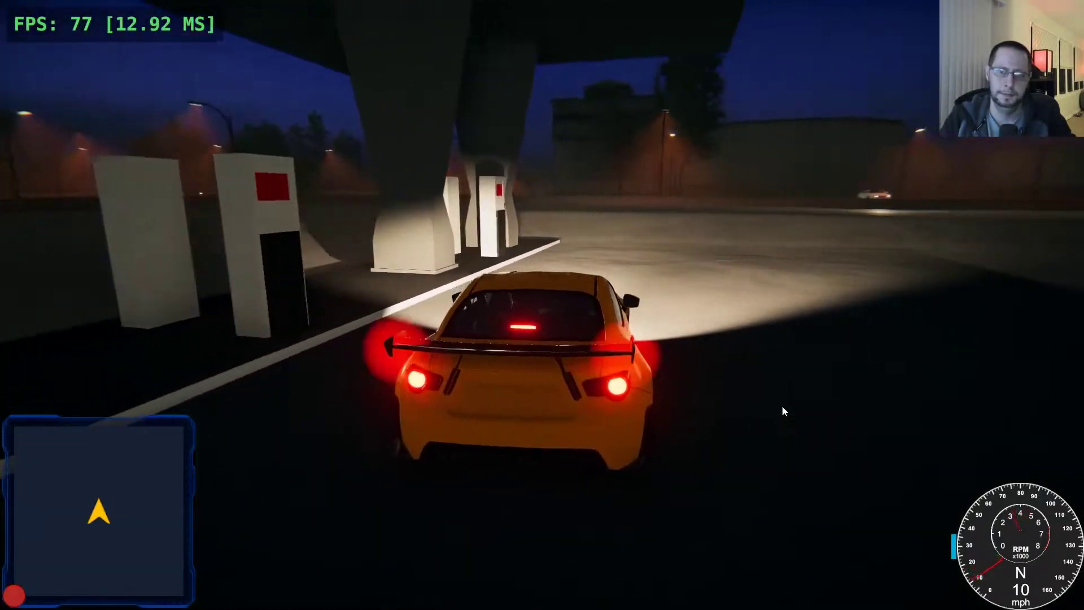
Reverse away from the pumps and circle right toward the lit storefronts to compare the frame rate again
{"action": "key", "text": "s"}
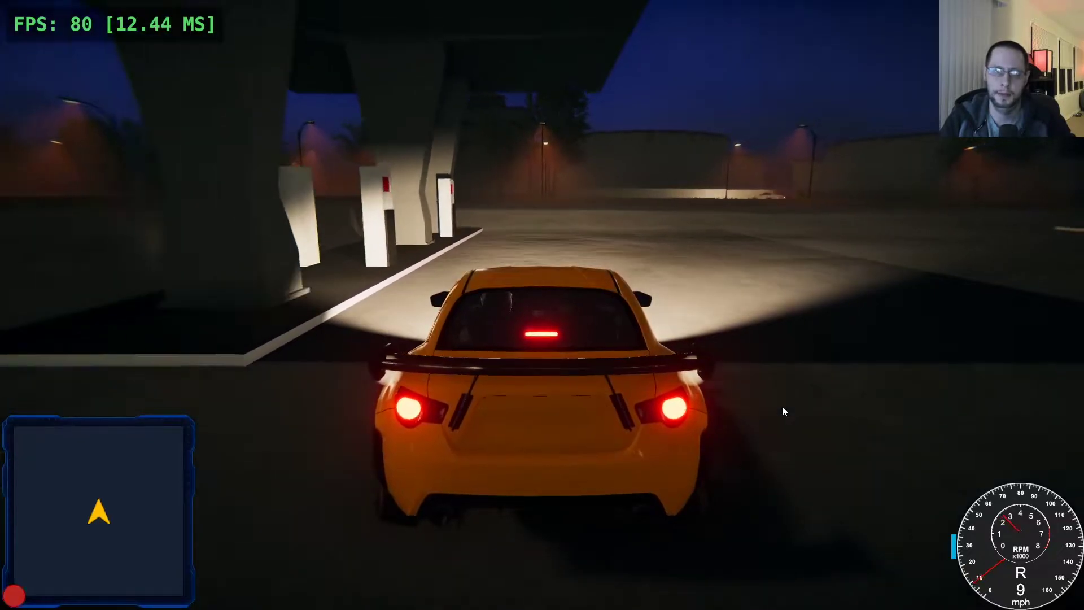
{"action": "key", "text": "d"}
{"action": "key", "text": "w"}
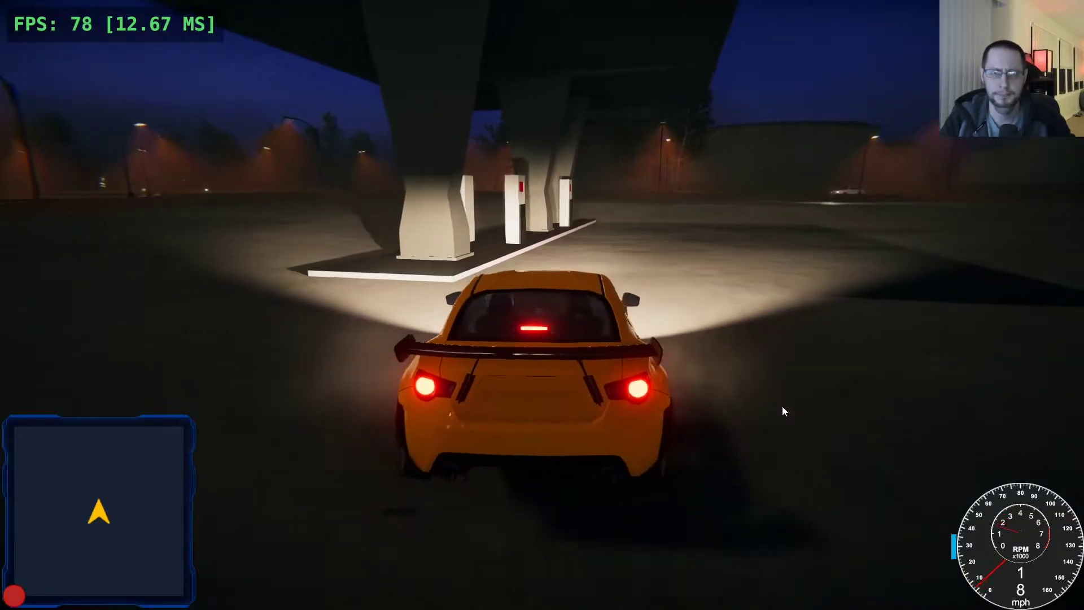
{"action": "key", "text": "d"}
{"action": "key", "text": "space"}
{"action": "key", "text": "d"}
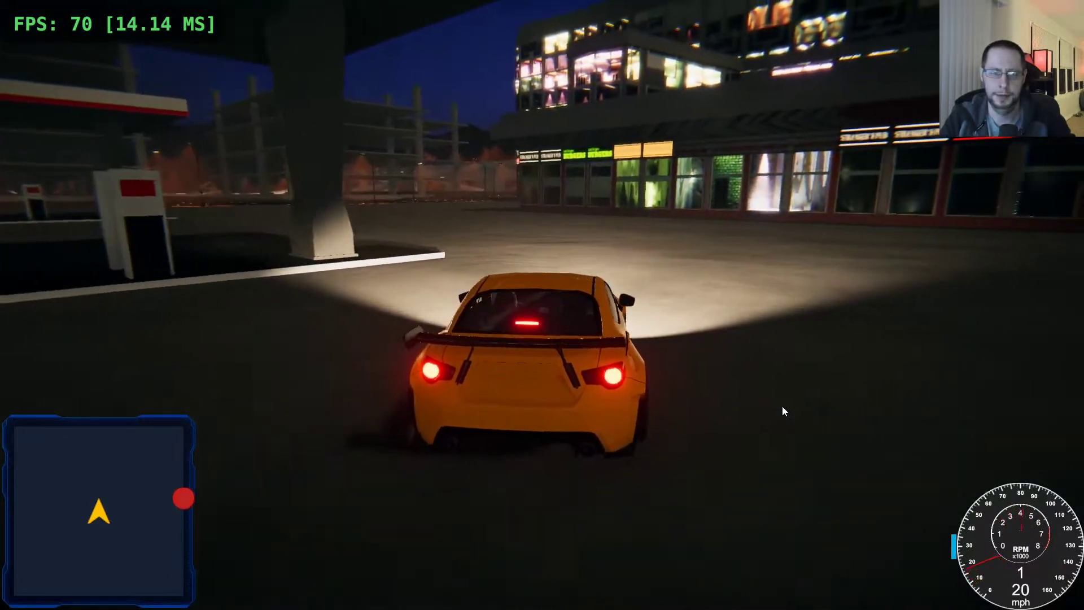
Circle left around the gas station lot, speeding up into a drift, to check how the frame rate varies with direction
{"action": "key", "text": "w"}
{"action": "key", "text": "a"}
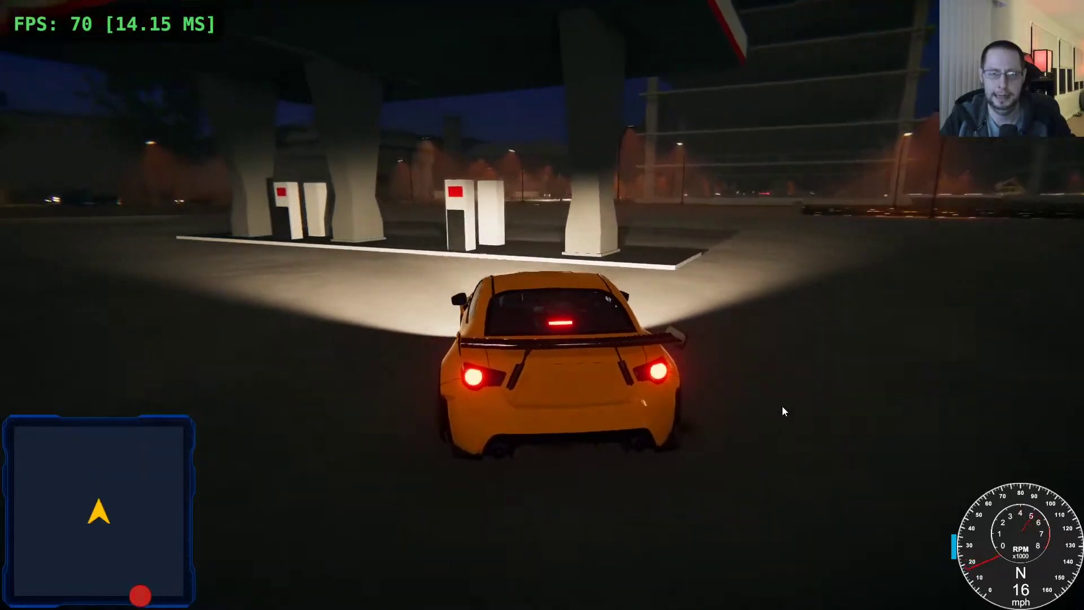
{"action": "key", "text": "w"}
{"action": "key", "text": "a"}
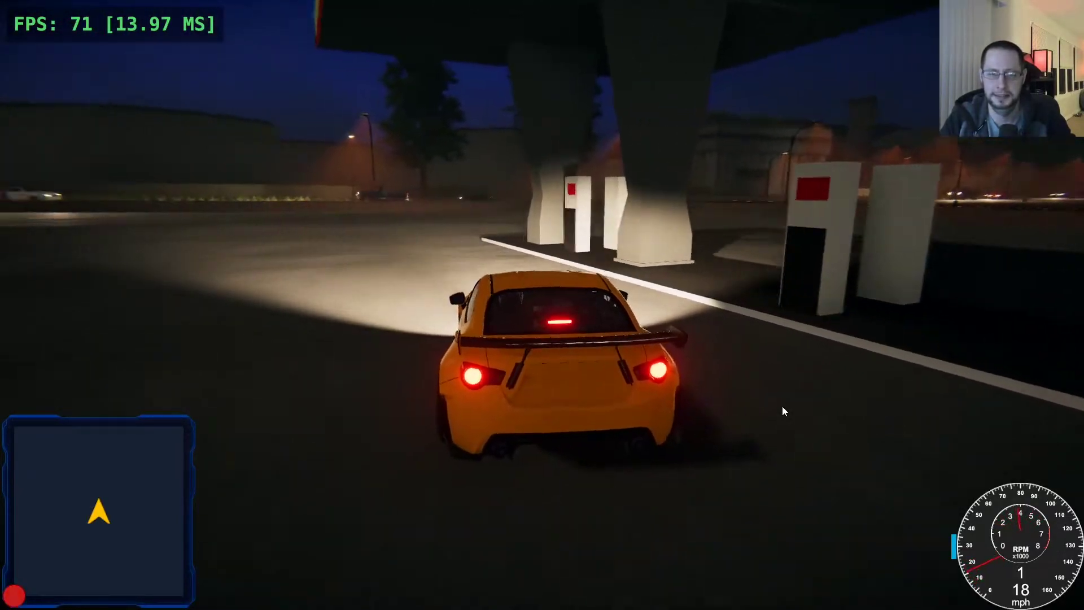
{"action": "key", "text": "w"}
{"action": "key", "text": "a"}
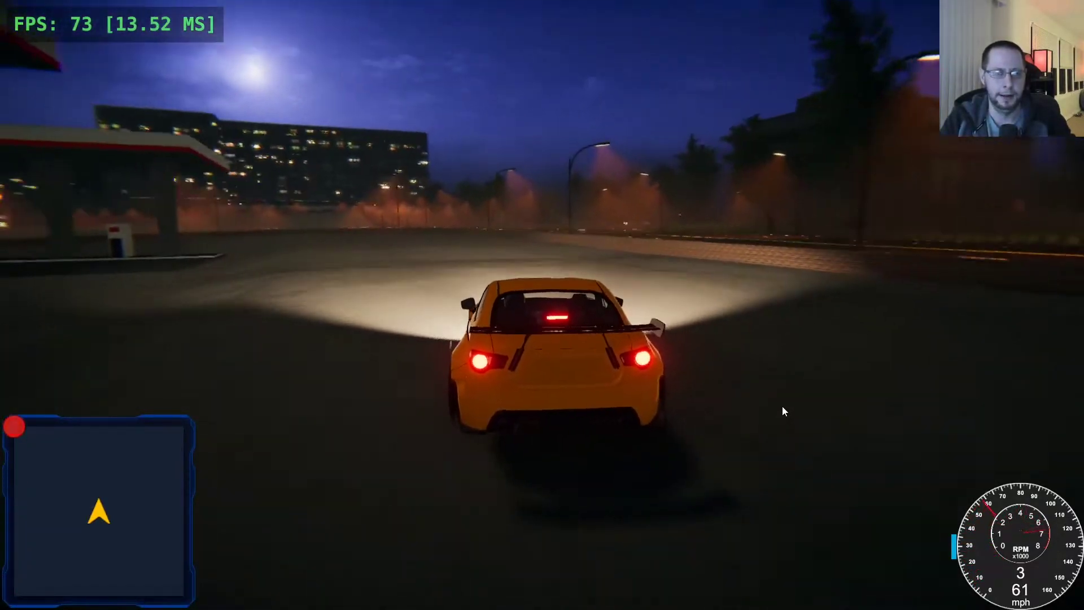
{"action": "key", "text": "w"}
{"action": "key", "text": "a"}
{"action": "key", "text": "space"}
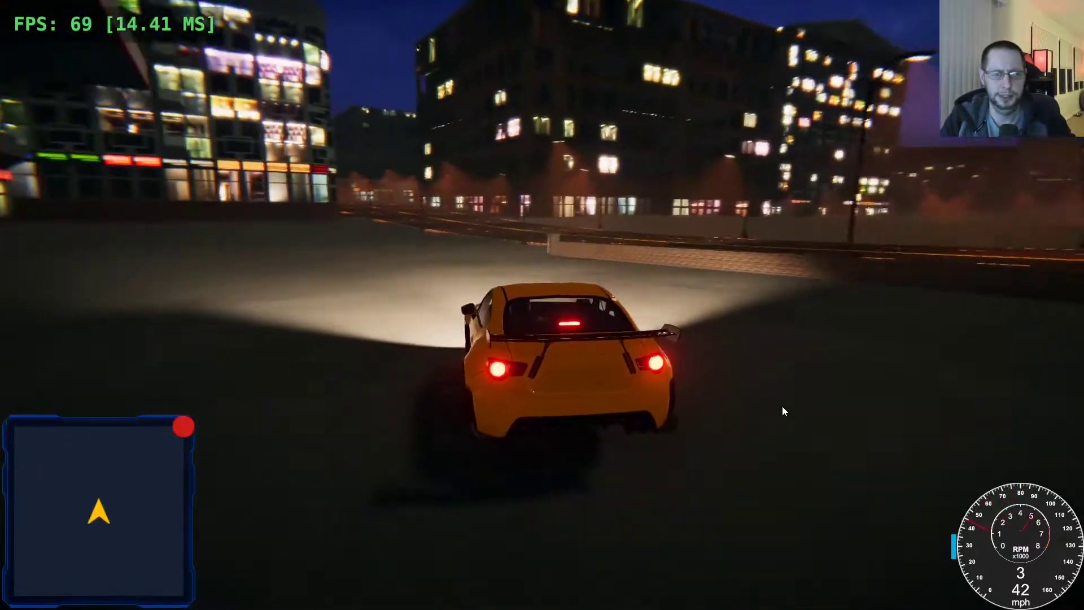
Drift right out of the gas station lot and turn onto the road with oncoming traffic
{"action": "key", "text": "w"}
{"action": "key", "text": "d"}
{"action": "key", "text": "space"}
{"action": "key", "text": "w"}
{"action": "key", "text": "w"}
{"action": "key", "text": "d"}
{"action": "key", "text": "space"}
{"action": "key", "text": "d"}
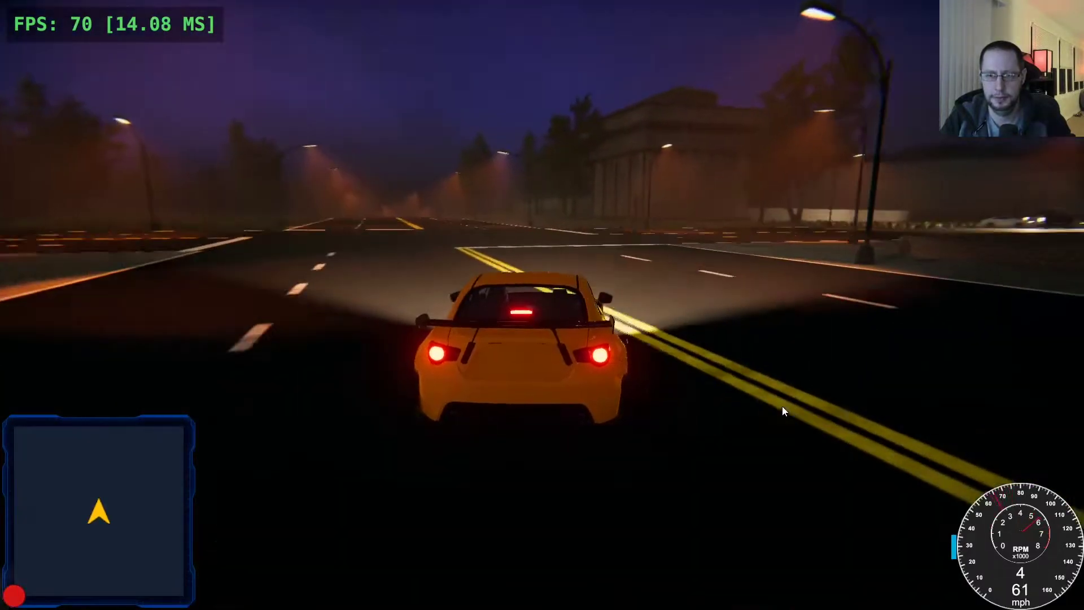
{"action": "key", "text": "space"}
{"action": "key", "text": "a"}
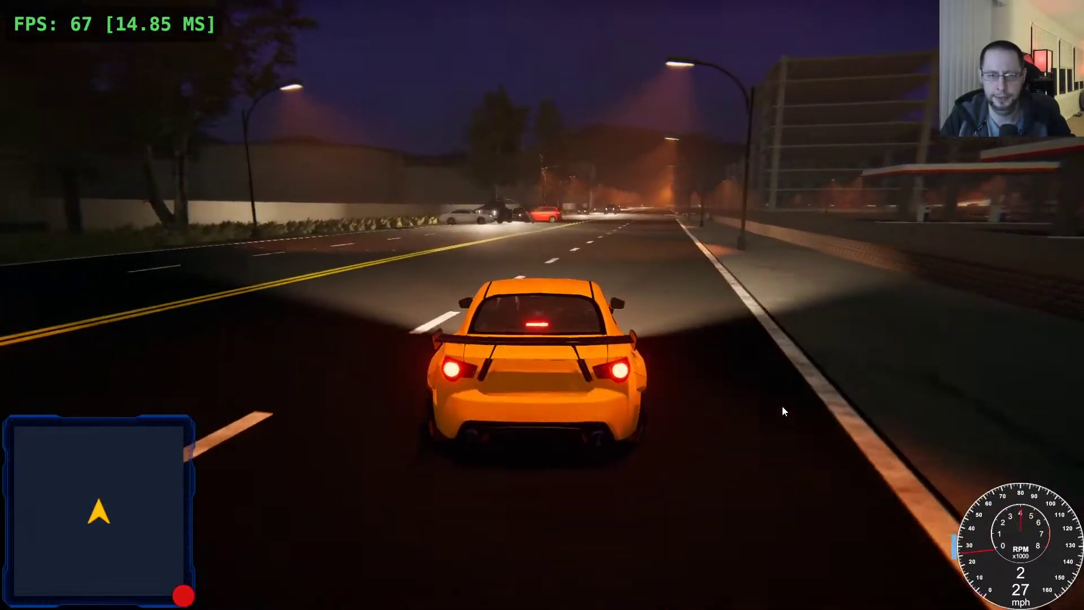
Accelerate past the oncoming cars and through the intersection to check the frame rate with traffic in view
{"action": "key", "text": "w"}
{"action": "key", "text": "w"}
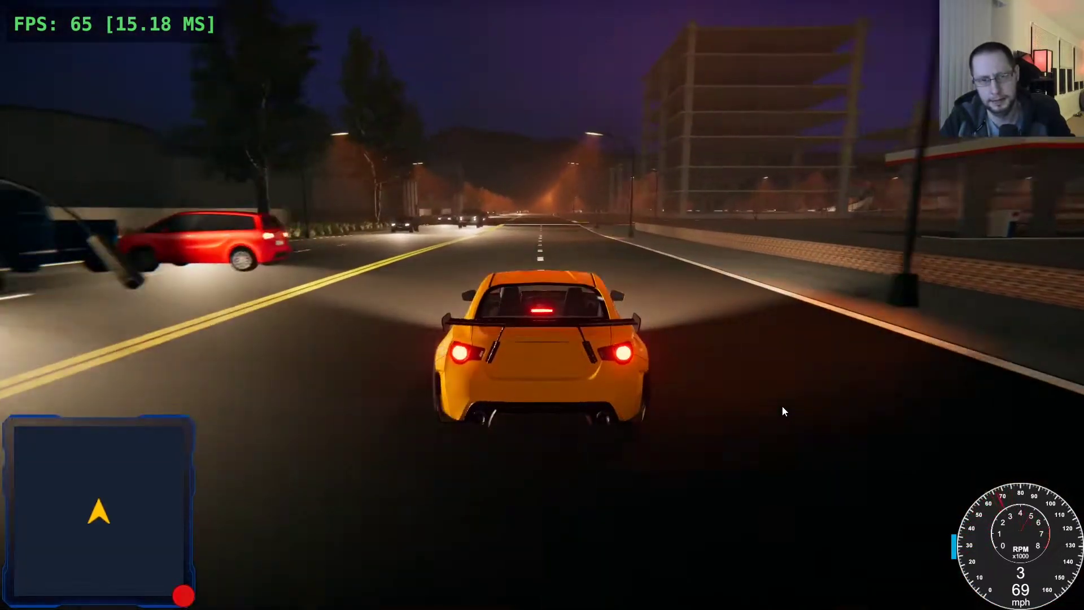
{"action": "key", "text": "w"}
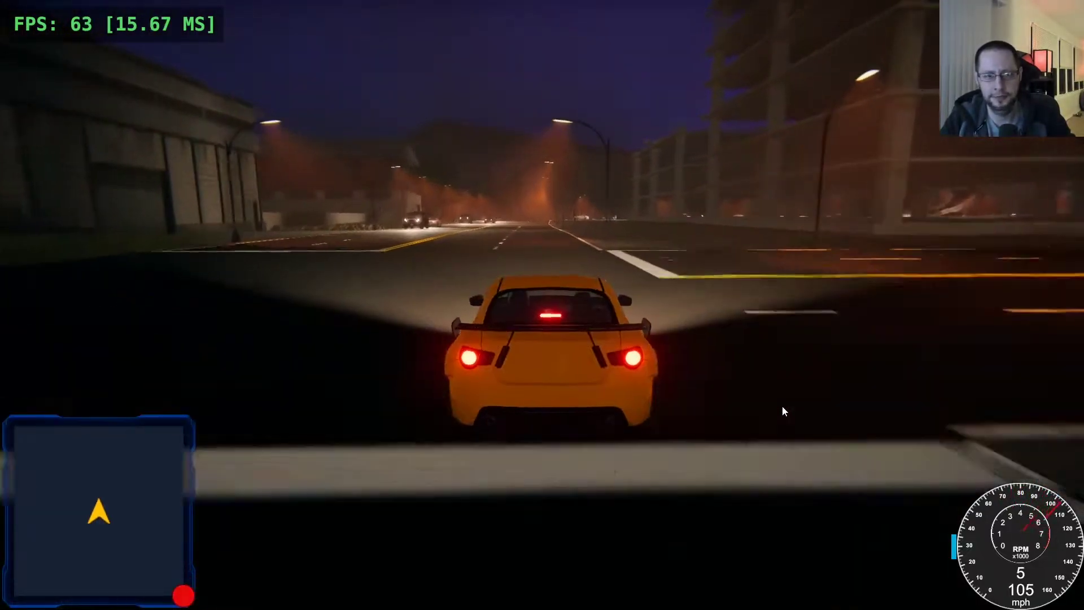
{"action": "key", "text": "w"}
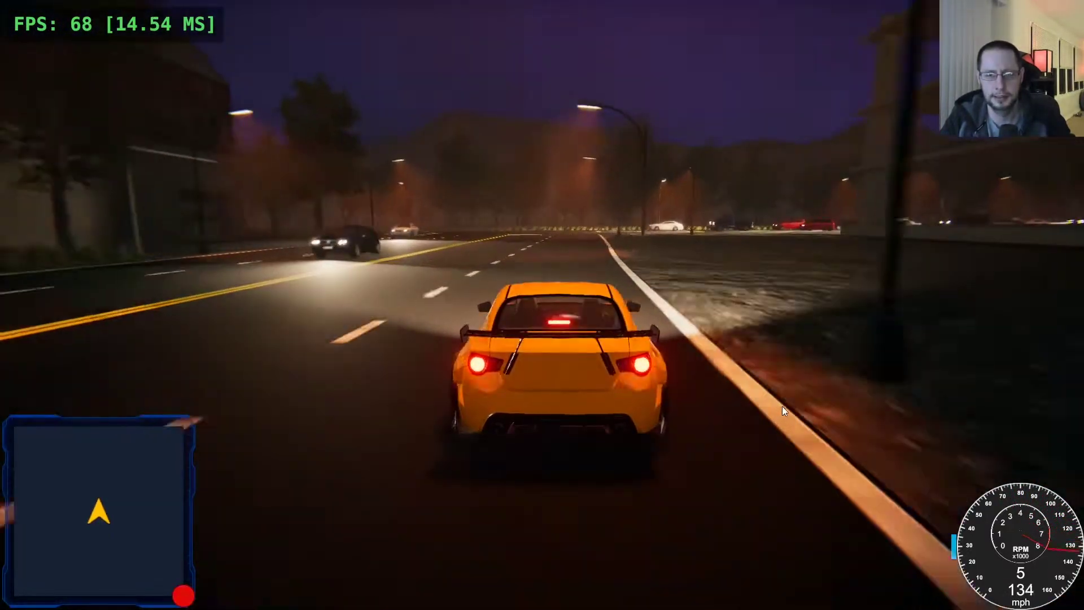
Drift left into the street lined with queued traffic and drive toward the overpass while watching the frame rate
{"action": "key", "text": "space"}
{"action": "key", "text": "a"}
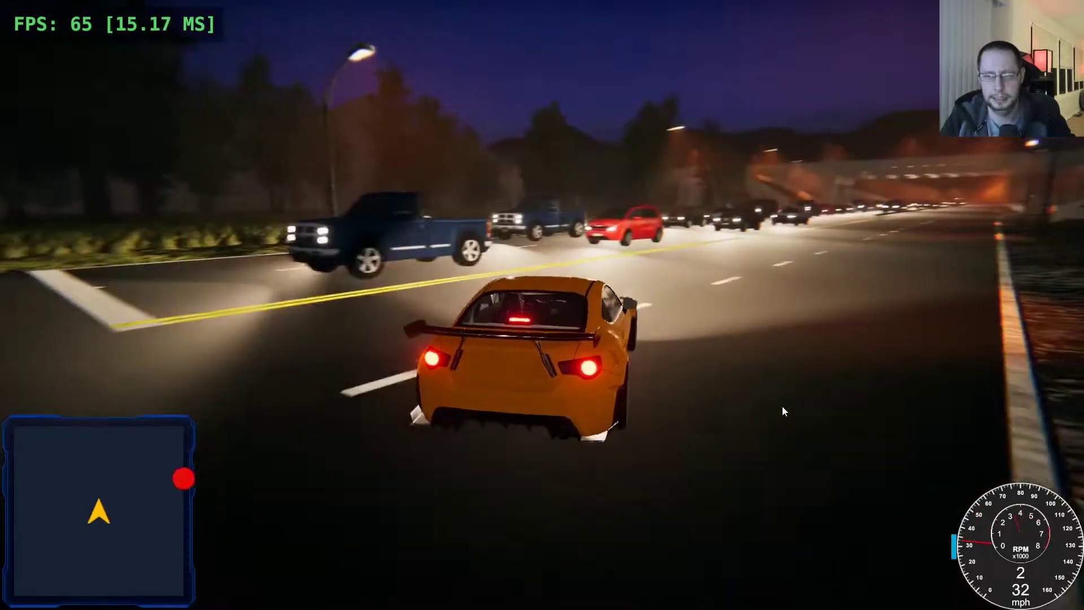
{"action": "key", "text": "w"}
{"action": "key", "text": "w"}
{"action": "key", "text": "d"}
{"action": "key", "text": "space"}
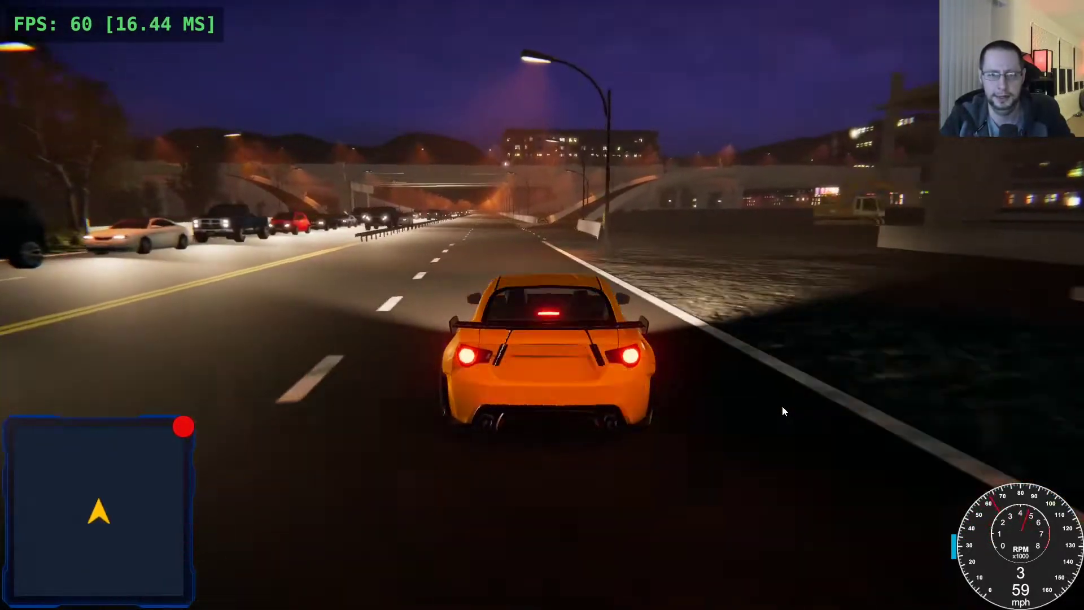
Leave the main road by the right-hand ramp before the overpass, watching the frame rate away from the queued traffic
{"action": "key", "text": "w"}
{"action": "key", "text": "d"}
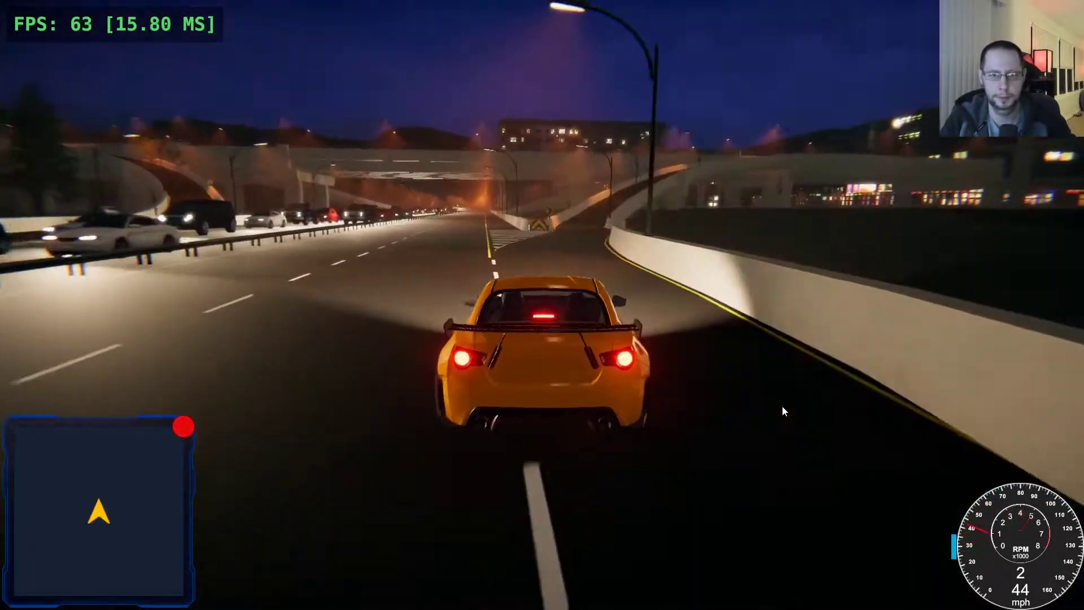
{"action": "key", "text": "d"}
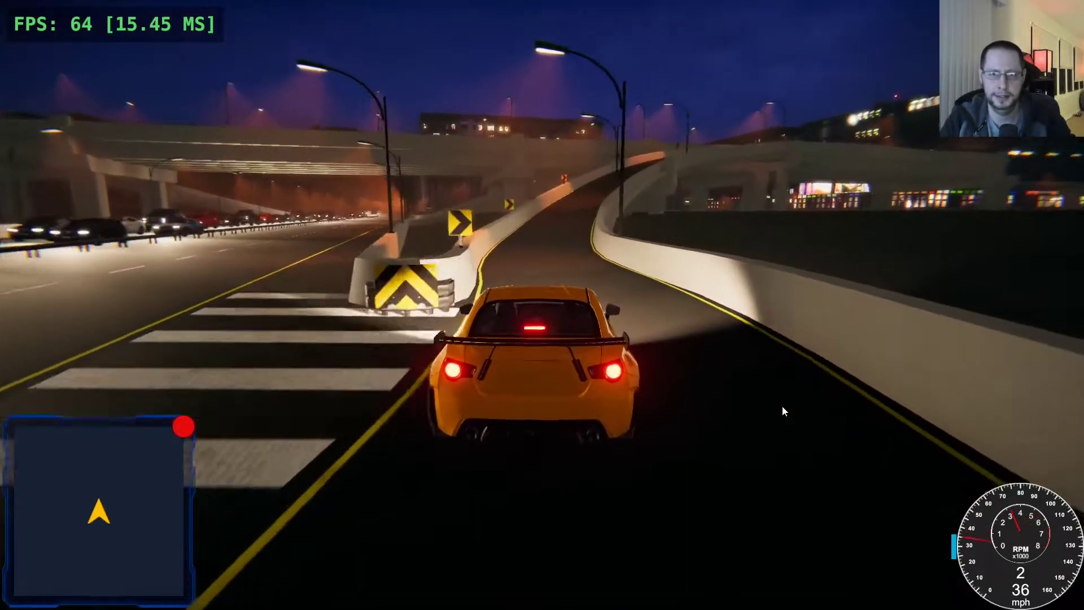
{"action": "key", "text": "w"}
{"action": "key", "text": "w"}
{"action": "key", "text": "d"}
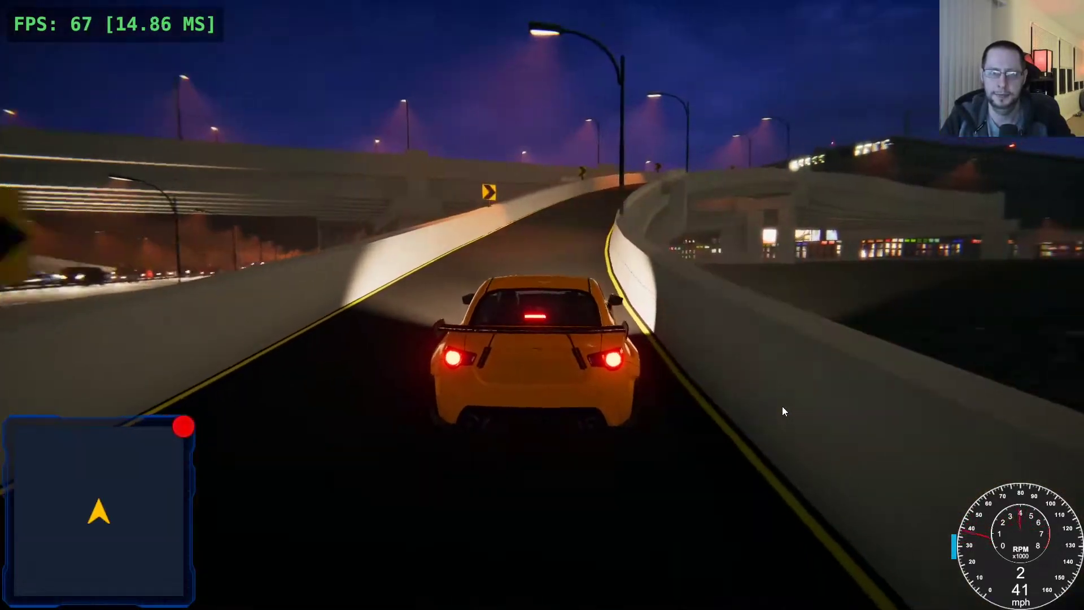
Climb the curved ramp and slow near its crest to check the frame rate with the city buildings in view
{"action": "key", "text": "w"}
{"action": "key", "text": "d"}
{"action": "key", "text": "w"}
{"action": "key", "text": "a"}
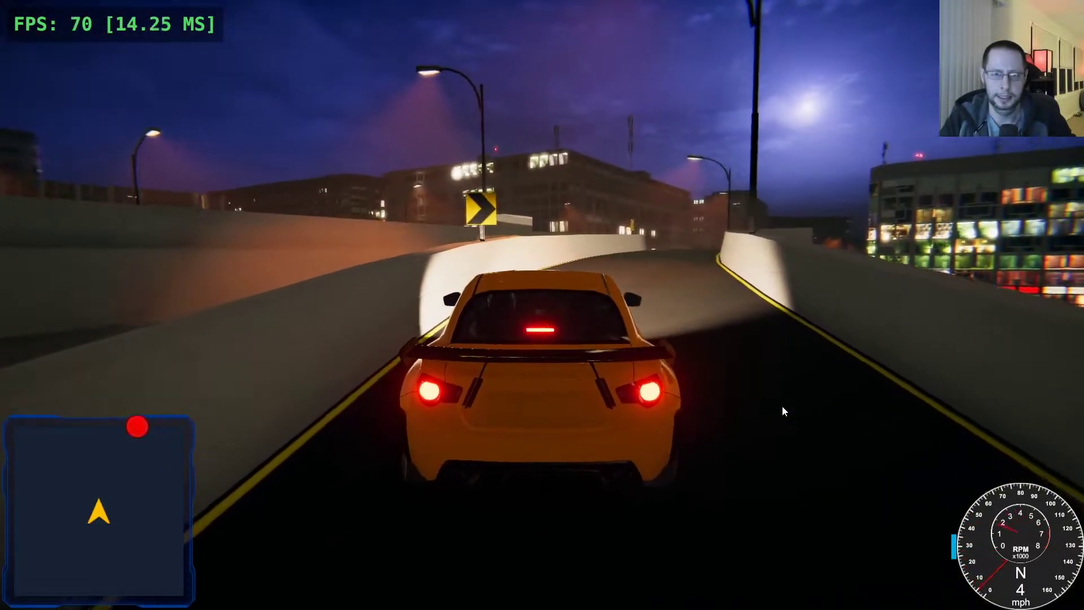
{"action": "key", "text": "w"}
{"action": "key", "text": "a"}
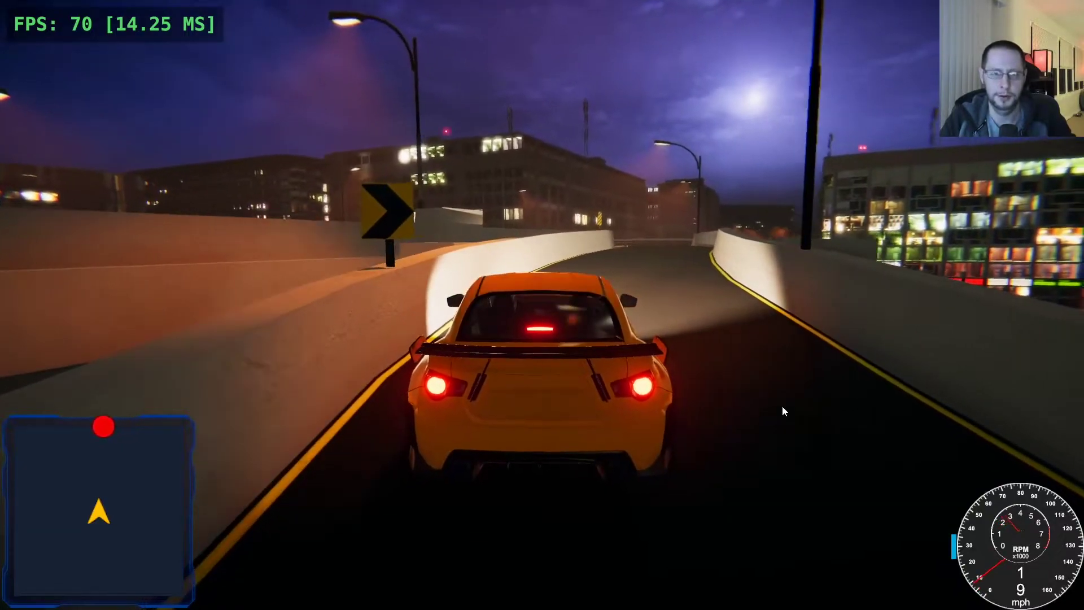
Follow the ramp's curve left and merge onto the elevated highway, braking there to read the frame rate
{"action": "key", "text": "w"}
{"action": "key", "text": "a"}
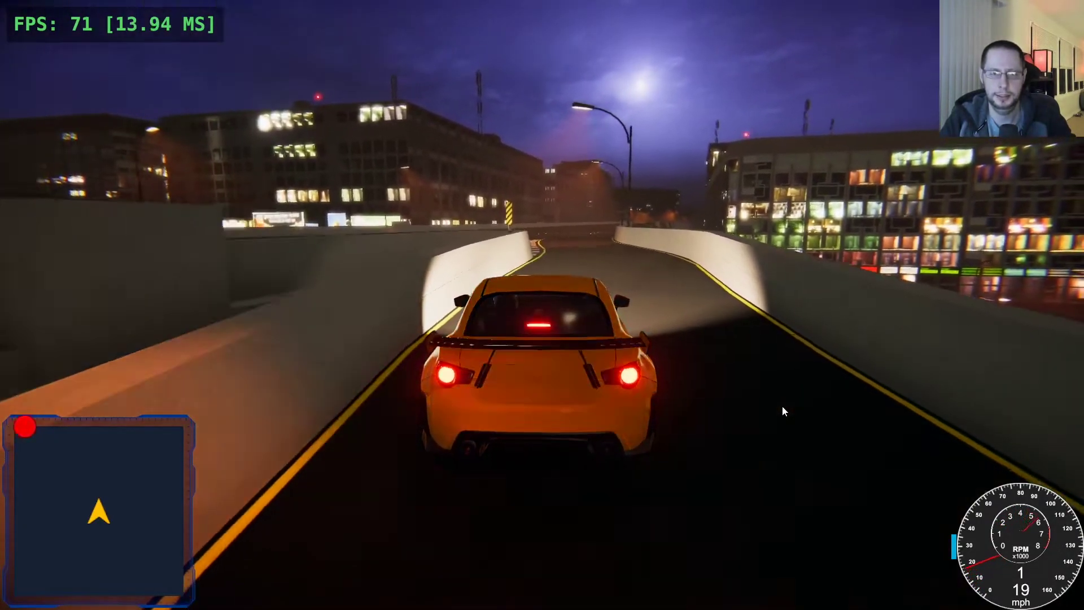
{"action": "key", "text": "w"}
{"action": "key", "text": "a"}
{"action": "key", "text": "d"}
{"action": "key", "text": "s"}
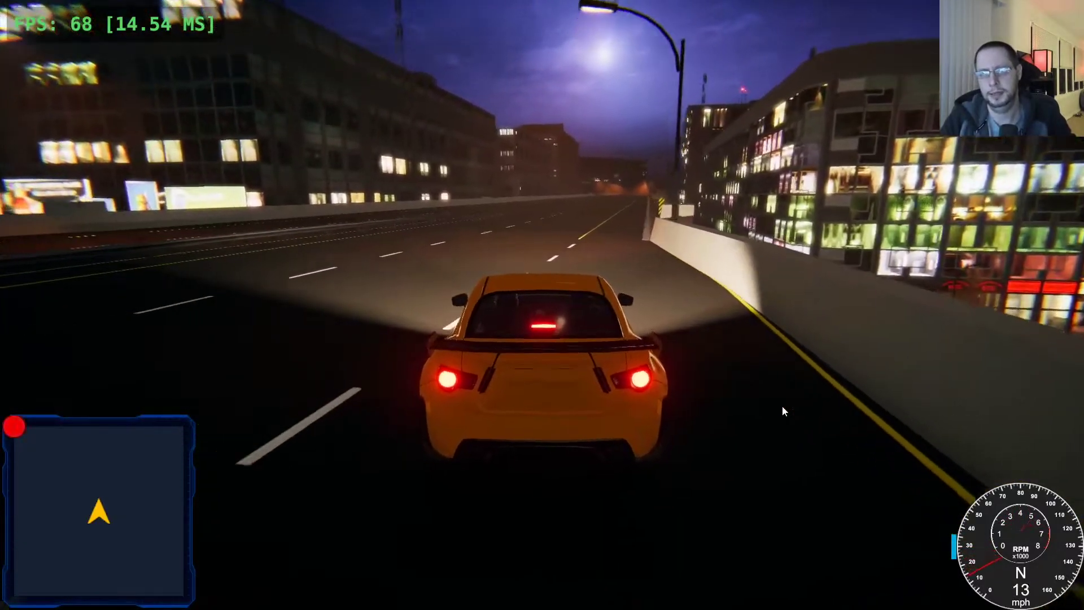
Swing the car left and reverse to turn around on the elevated highway, comparing the frame rate by viewing direction
{"action": "key", "text": "w"}
{"action": "key", "text": "a"}
{"action": "key", "text": "s"}
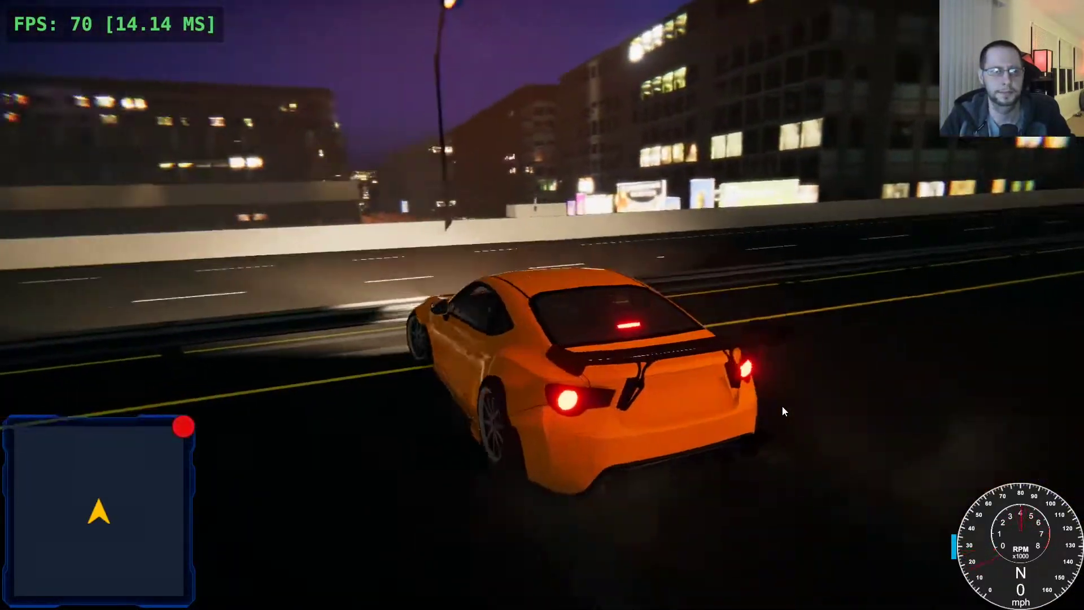
{"action": "key", "text": "s"}
{"action": "key", "text": "d"}
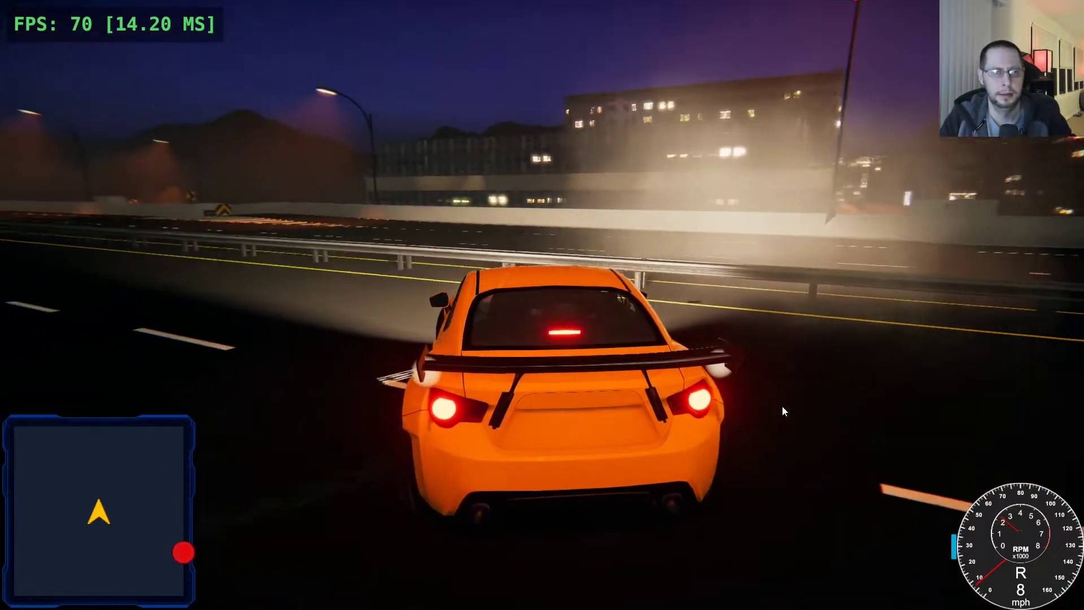
Accelerate along the empty highway toward the hills to check the frame rate away from the city
{"action": "key", "text": "w"}
{"action": "key", "text": "w"}
{"action": "key", "text": "a"}
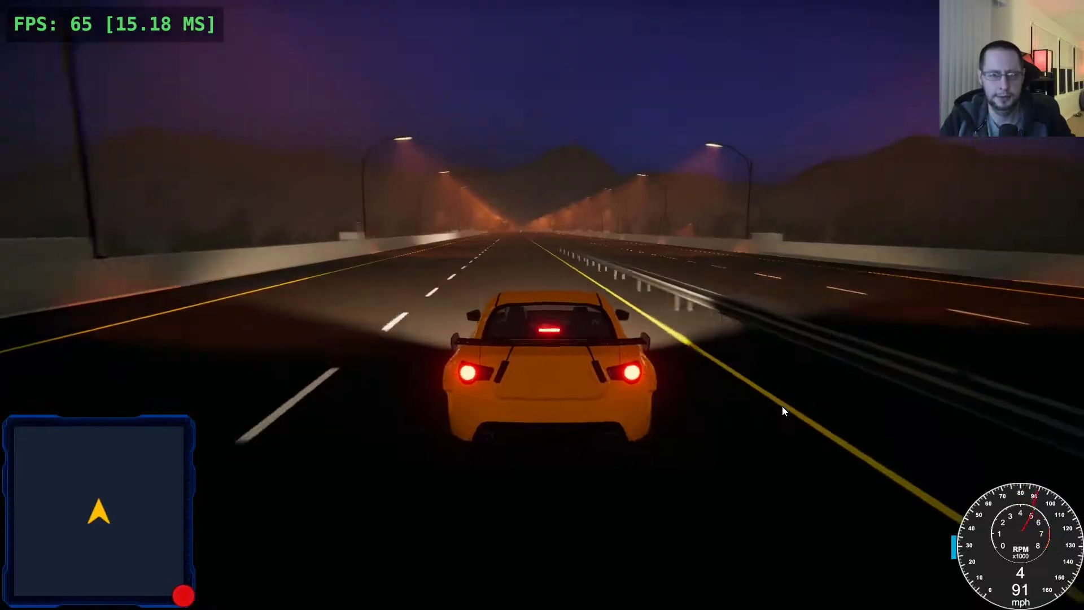
{"action": "key", "text": "w"}
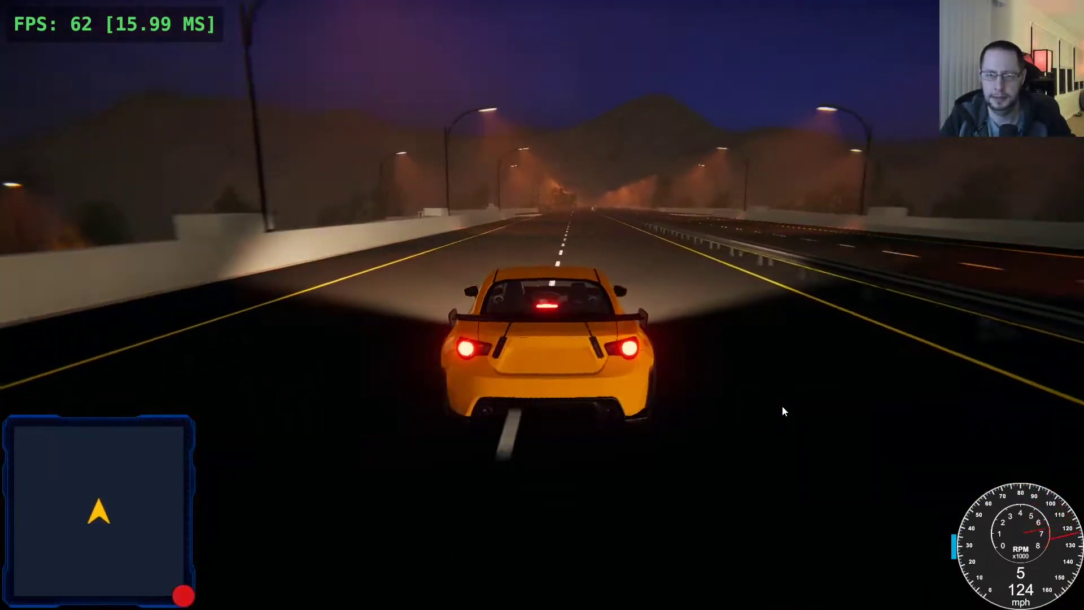
Brake before the roadside trees and make a U-turn to the right so the car heads back toward the city
{"action": "key", "text": "s"}
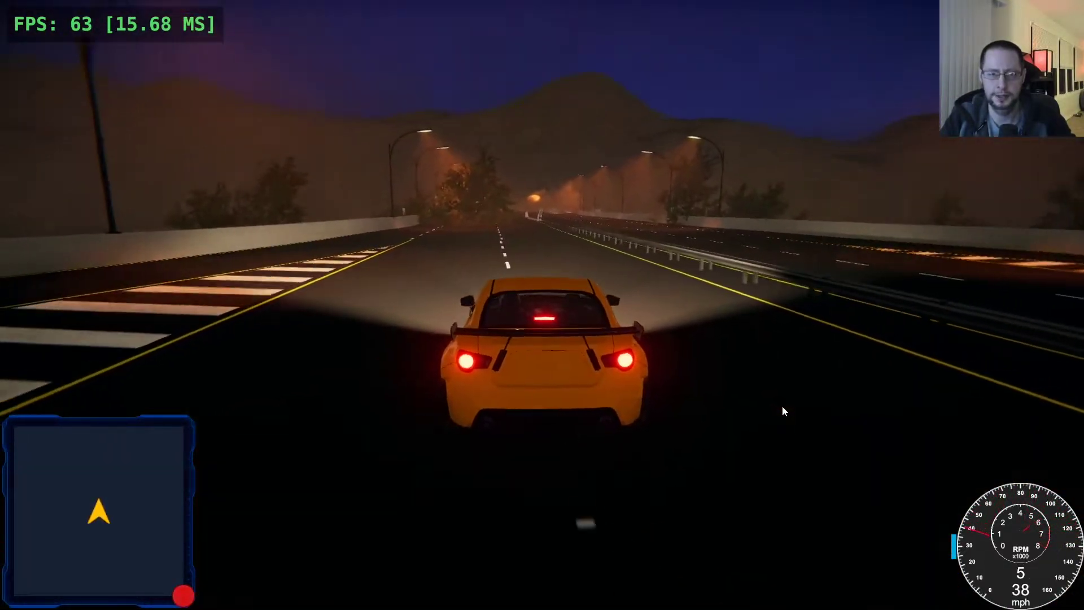
{"action": "key", "text": "a"}
{"action": "key", "text": "d"}
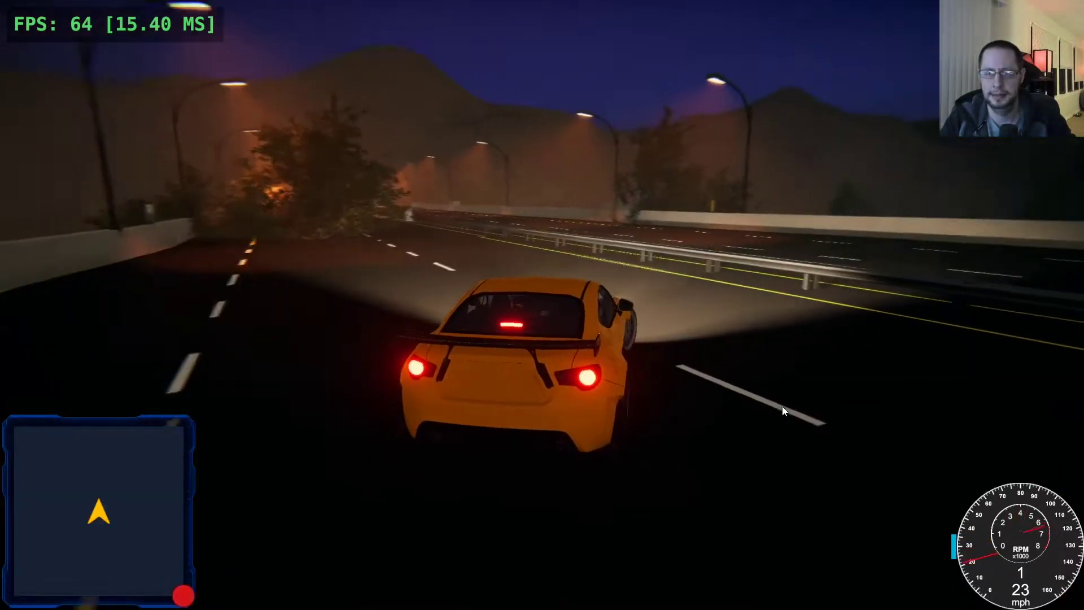
{"action": "key", "text": "d"}
{"action": "key", "text": "w"}
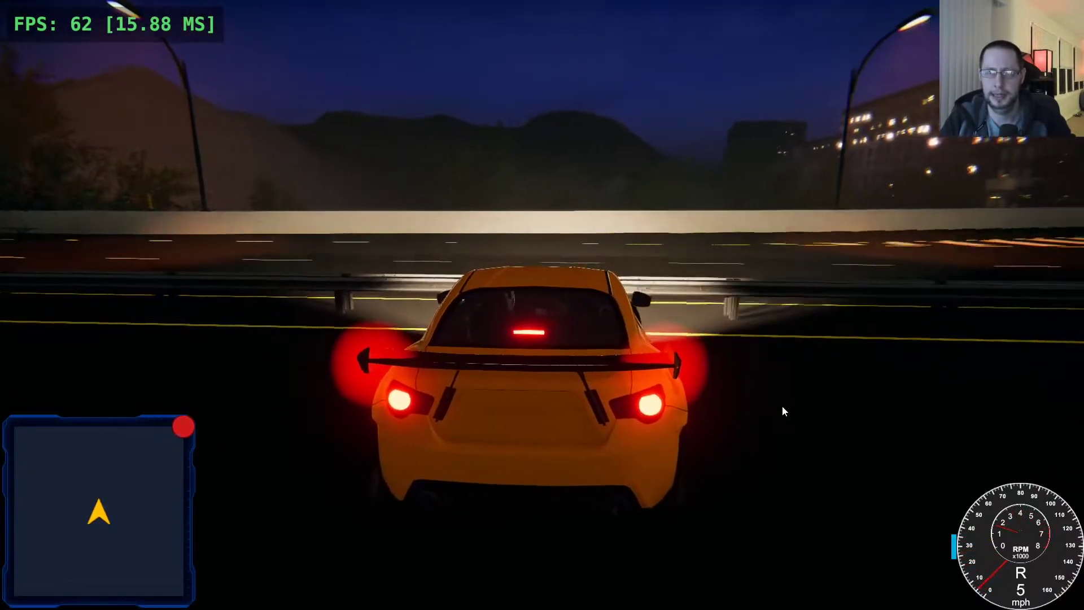
{"action": "key", "text": "s"}
{"action": "key", "text": "w"}
{"action": "key", "text": "d"}
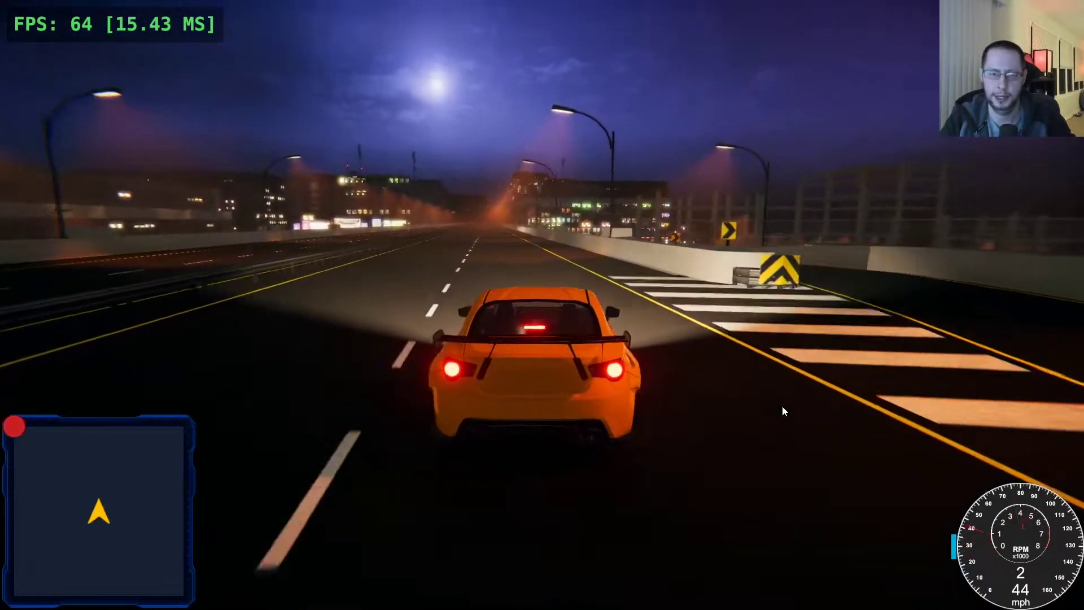
Speed back along the highway with a nitro boost between the downtown buildings while watching the frame rate
{"action": "key", "text": "s"}
{"action": "key", "text": "d"}
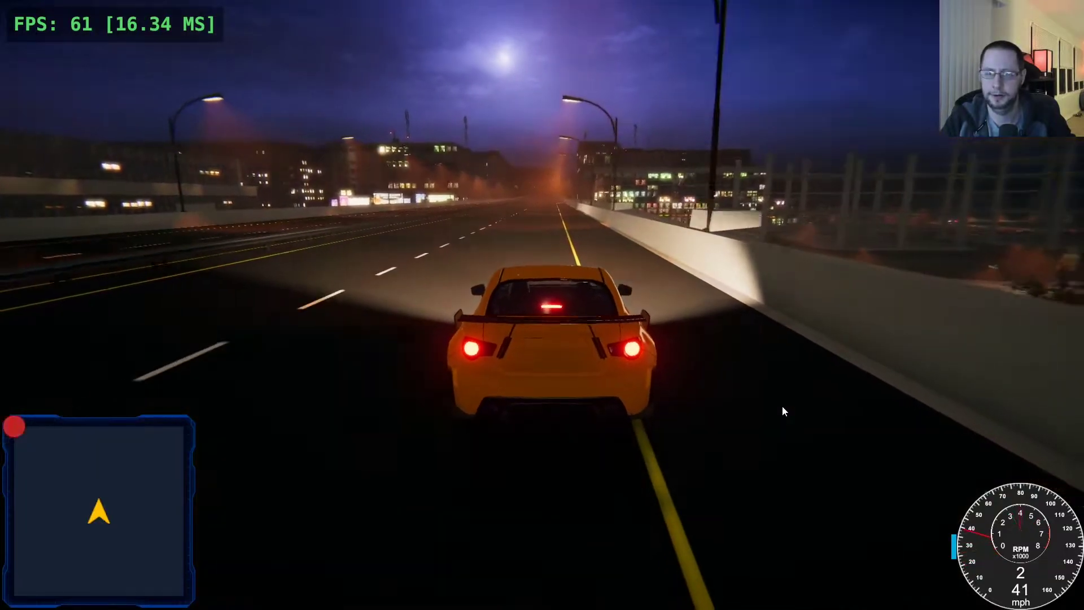
{"action": "key", "text": "w"}
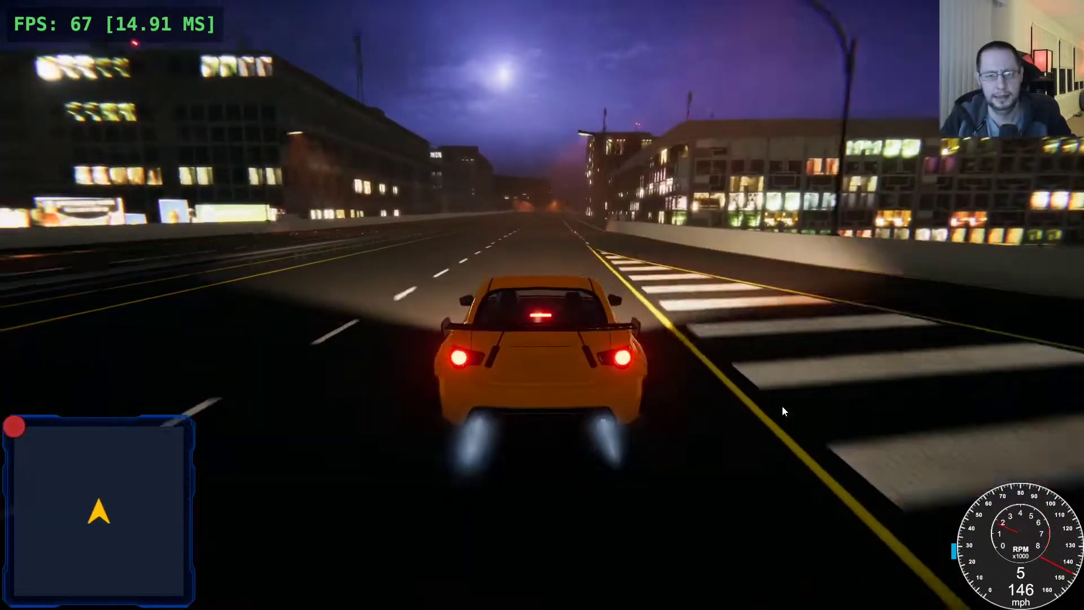
{"action": "key", "text": "a"}
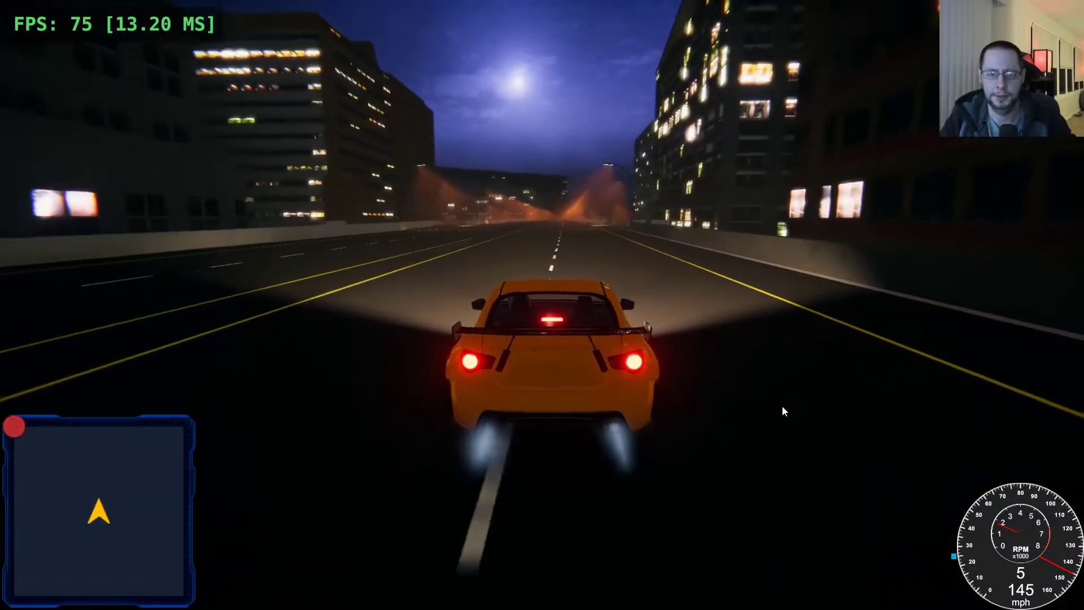
{"action": "key", "text": "w"}
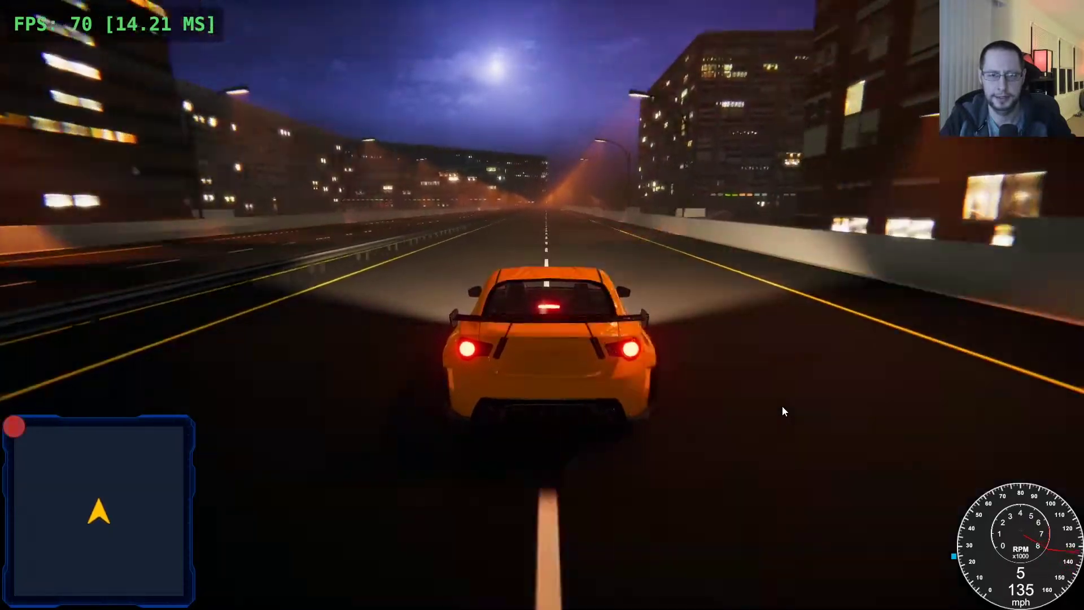
Continue at top speed off the highway onto the undivided road to check the frame rate past the apartment blocks
{"action": "key", "text": "w"}
{"action": "key", "text": "w"}
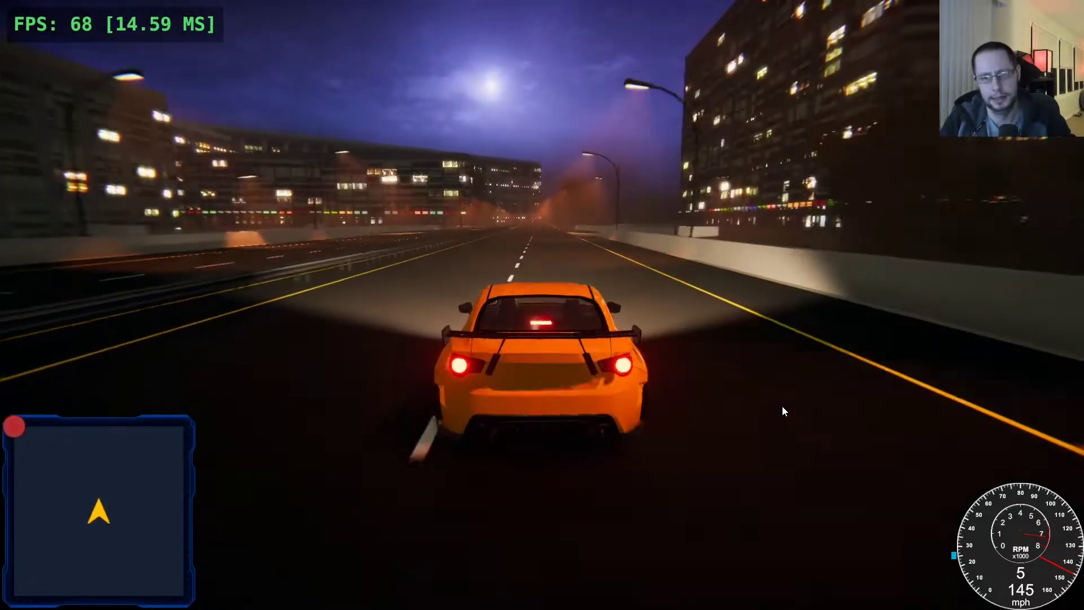
{"action": "key", "text": "w"}
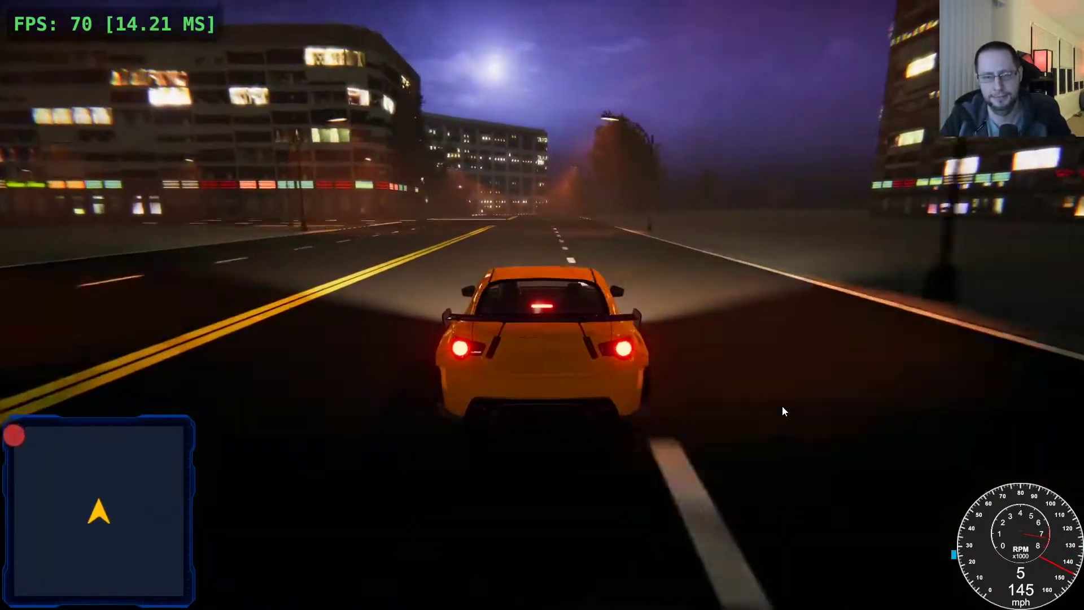
{"action": "key", "text": "w"}
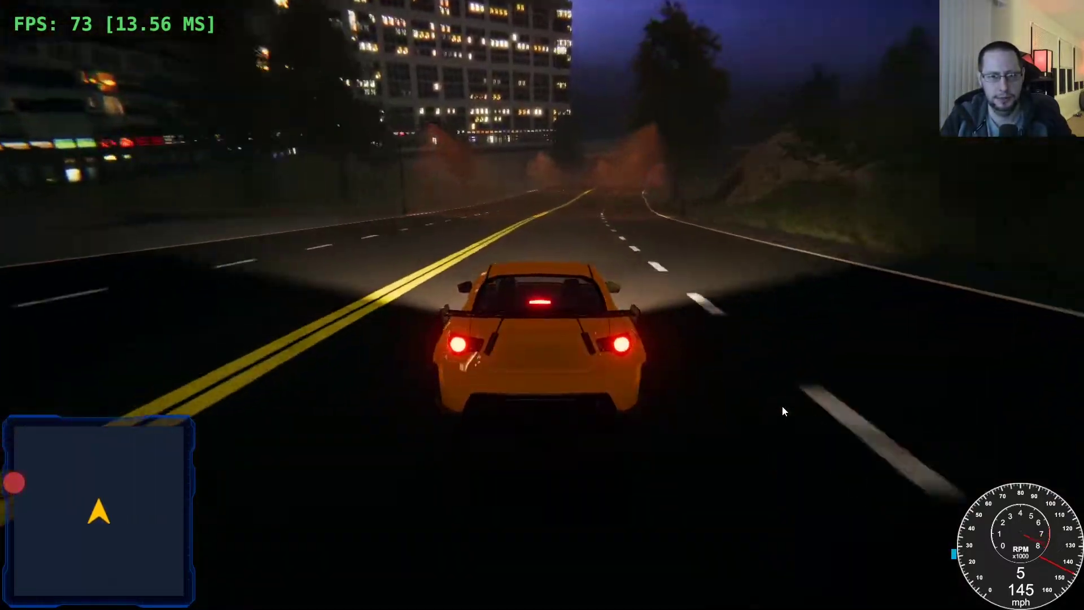
Follow the road's right-hand bend past the lit building toward the next intersection while watching the frame rate
{"action": "key", "text": "d"}
{"action": "key", "text": "d"}
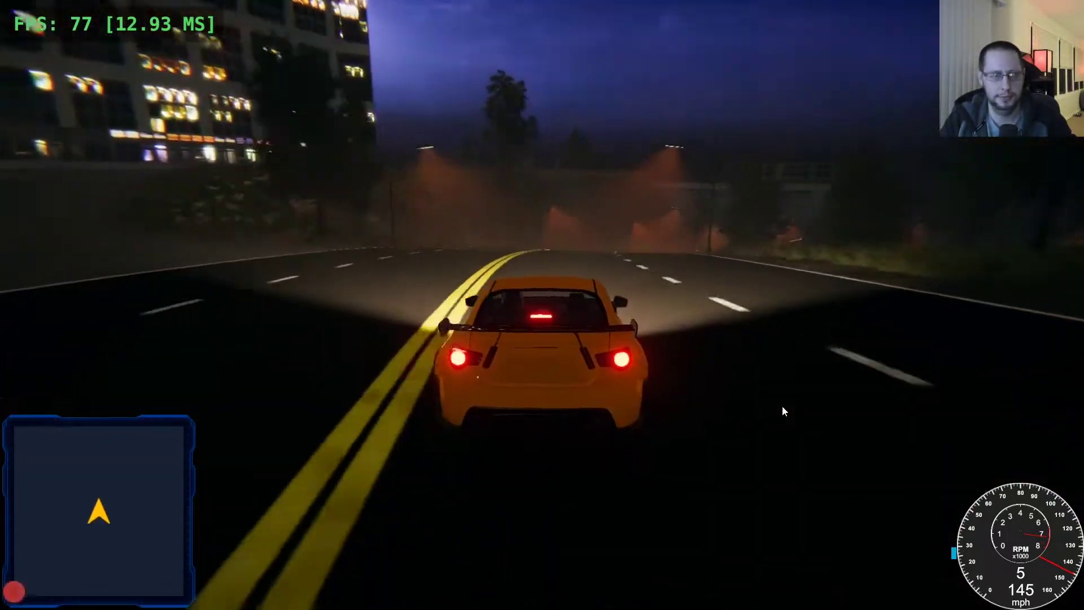
{"action": "key", "text": "w"}
{"action": "key", "text": "d"}
{"action": "key", "text": "w"}
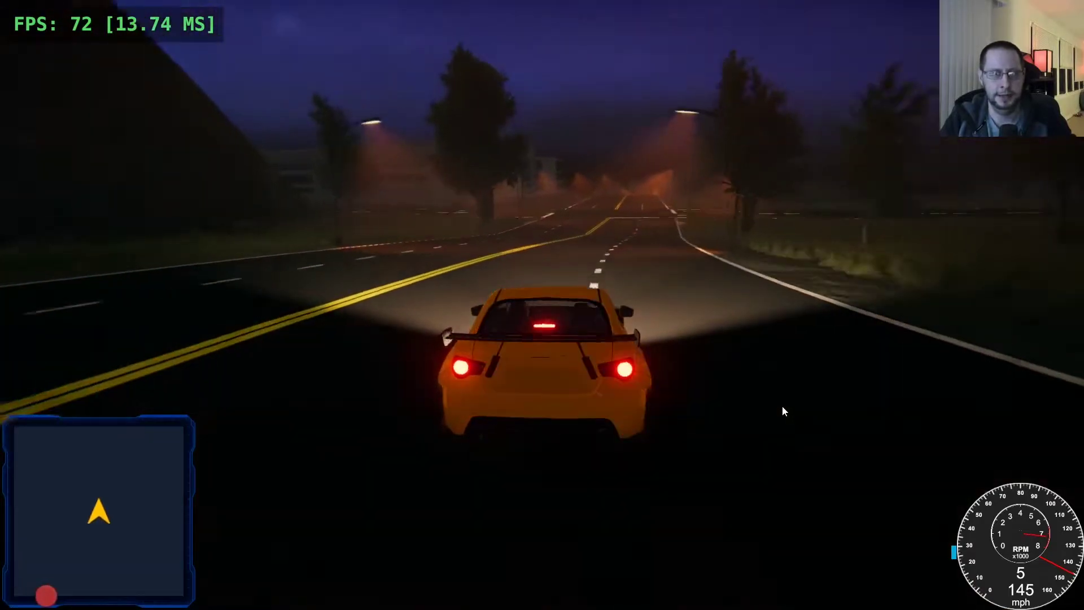
Brake into the intersection, turn left, and accelerate toward the illuminated tower to check the frame rate there
{"action": "key", "text": "s"}
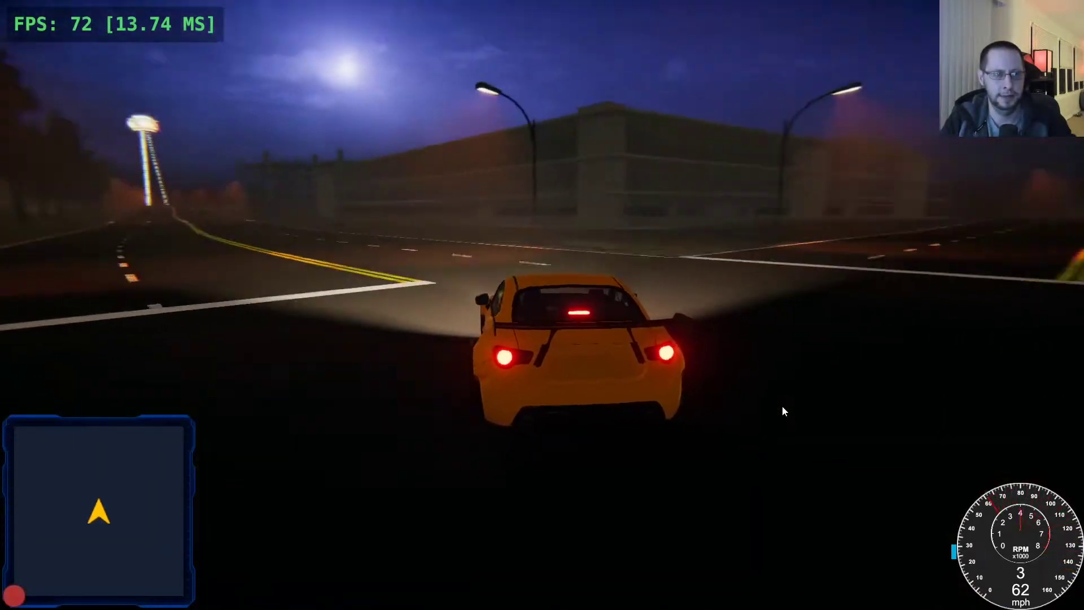
{"action": "key", "text": "a"}
{"action": "key", "text": "w"}
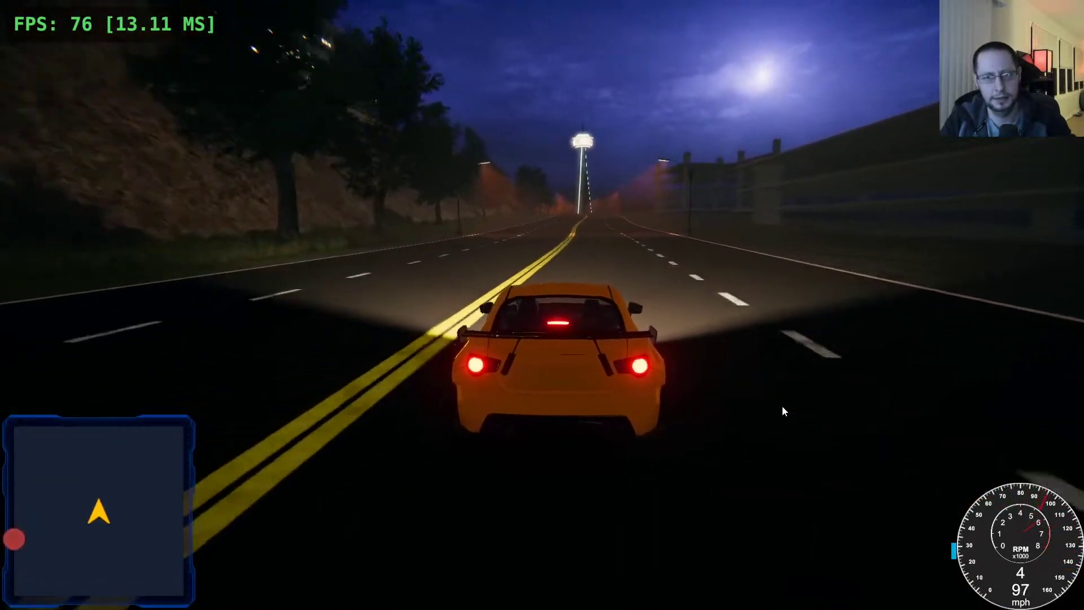
{"action": "key", "text": "w"}
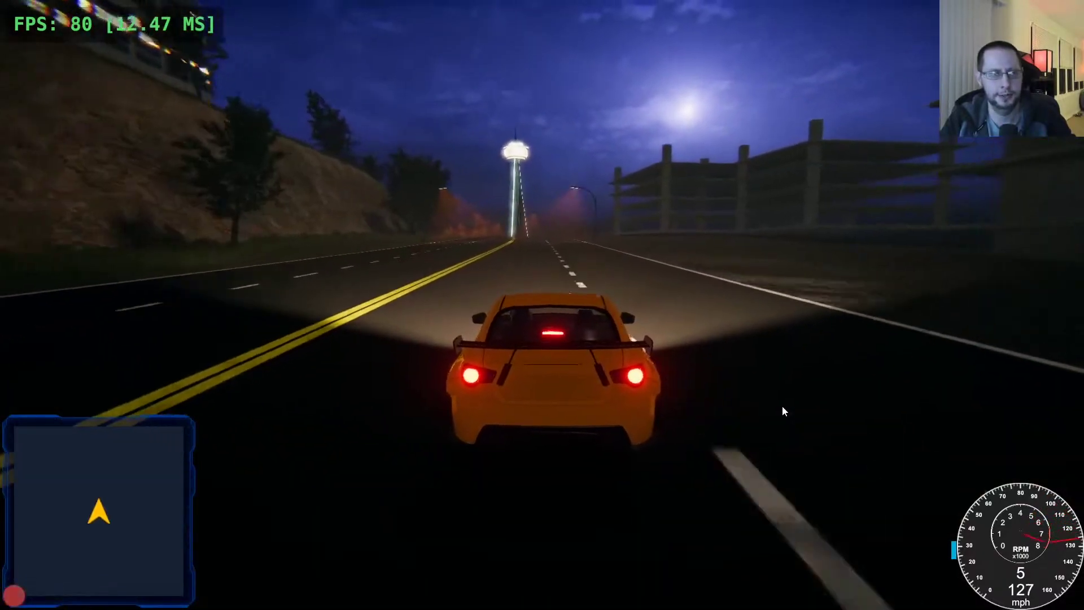
{"action": "key", "text": "w"}
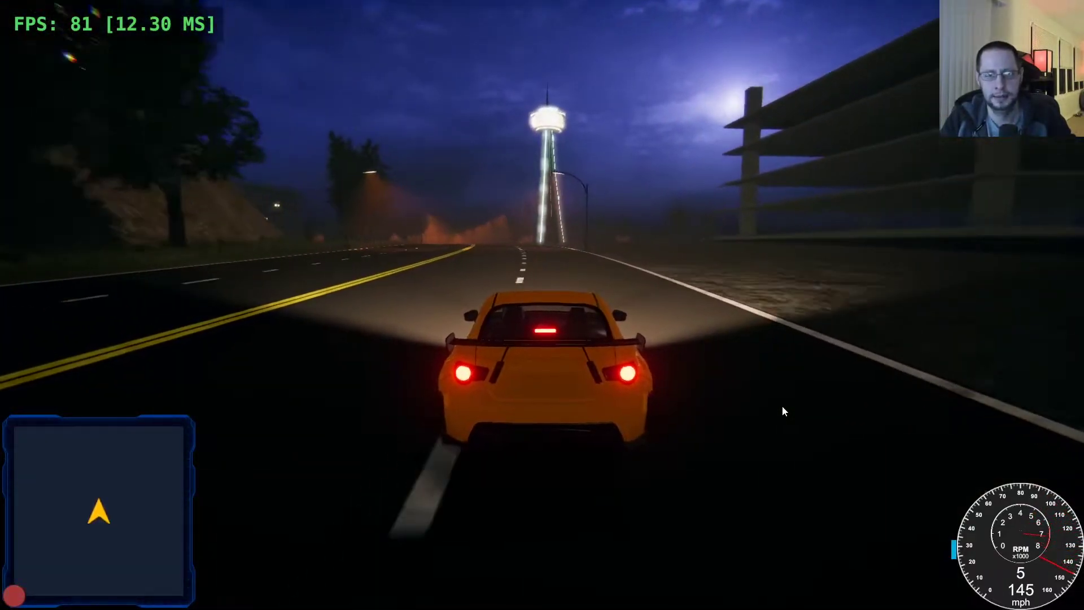
Bear left past the illuminated tower and through the next intersection while comparing the frame rate
{"action": "key", "text": "a"}
{"action": "key", "text": "w"}
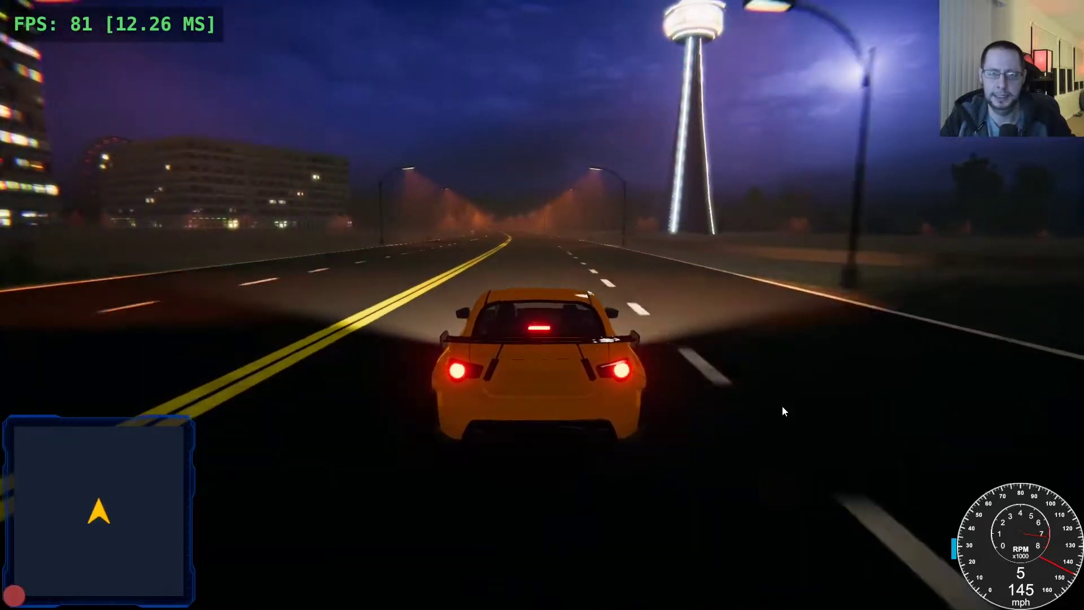
{"action": "key", "text": "w"}
{"action": "key", "text": "d"}
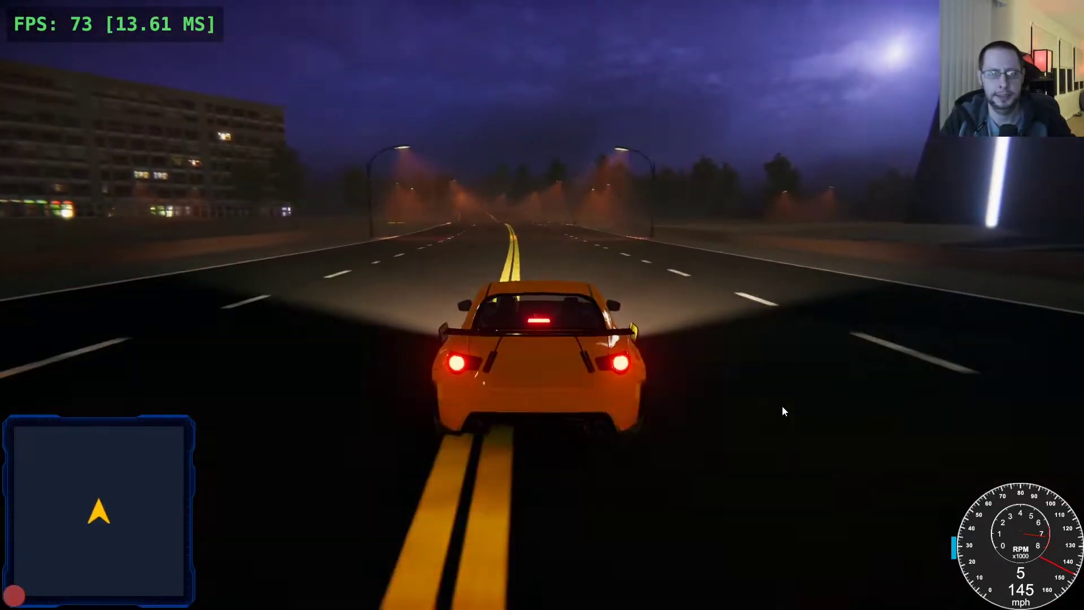
{"action": "key", "text": "w"}
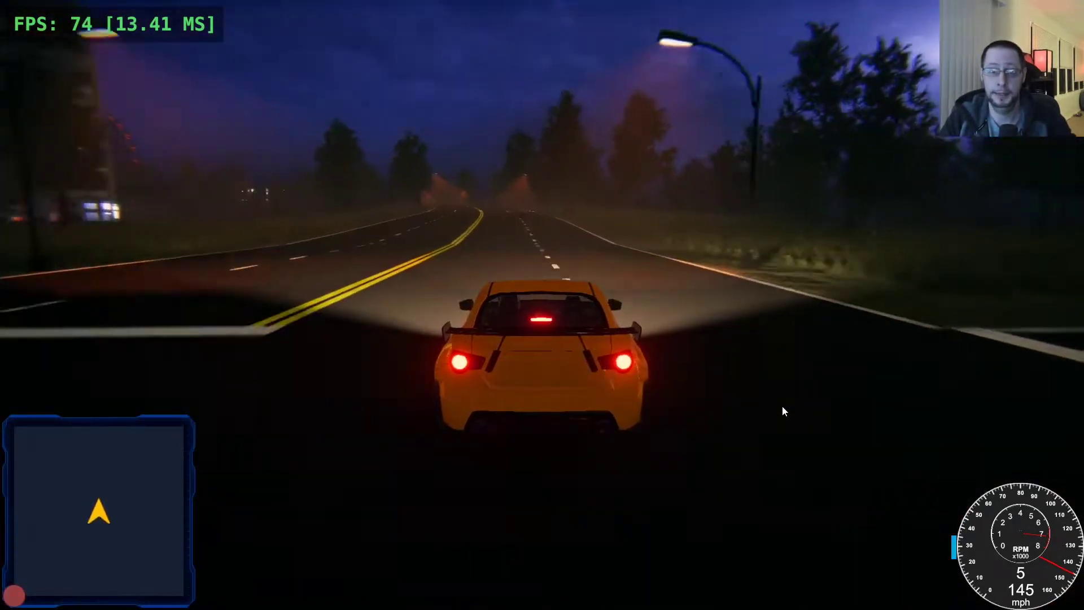
Drive along the tree-lined road past the Ferris wheel to check the frame rate around dense vegetation
{"action": "key", "text": "w"}
{"action": "key", "text": "w"}
{"action": "key", "text": "a"}
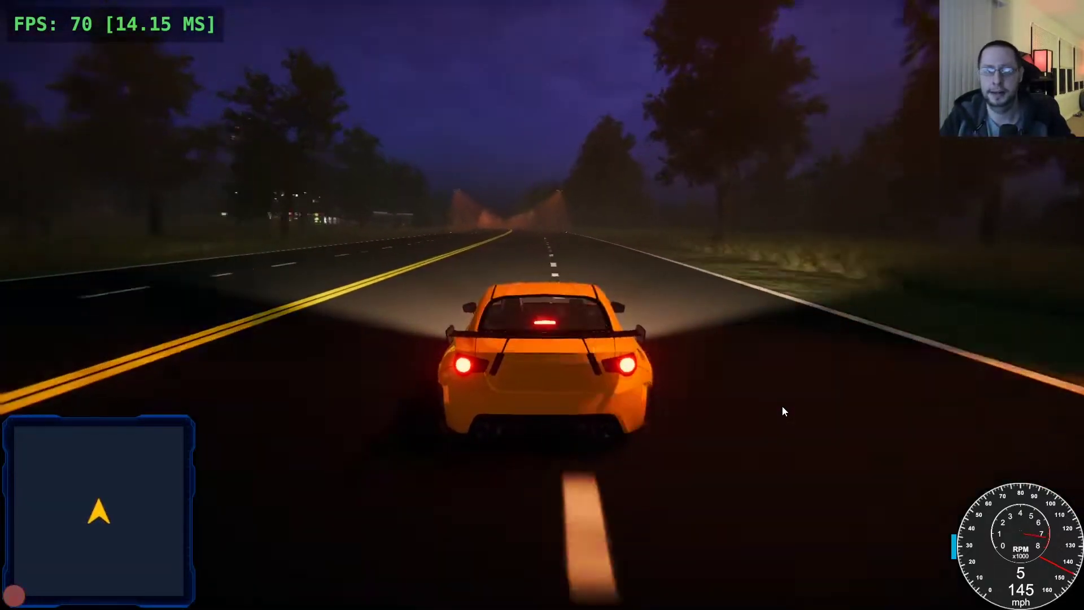
{"action": "key", "text": "w"}
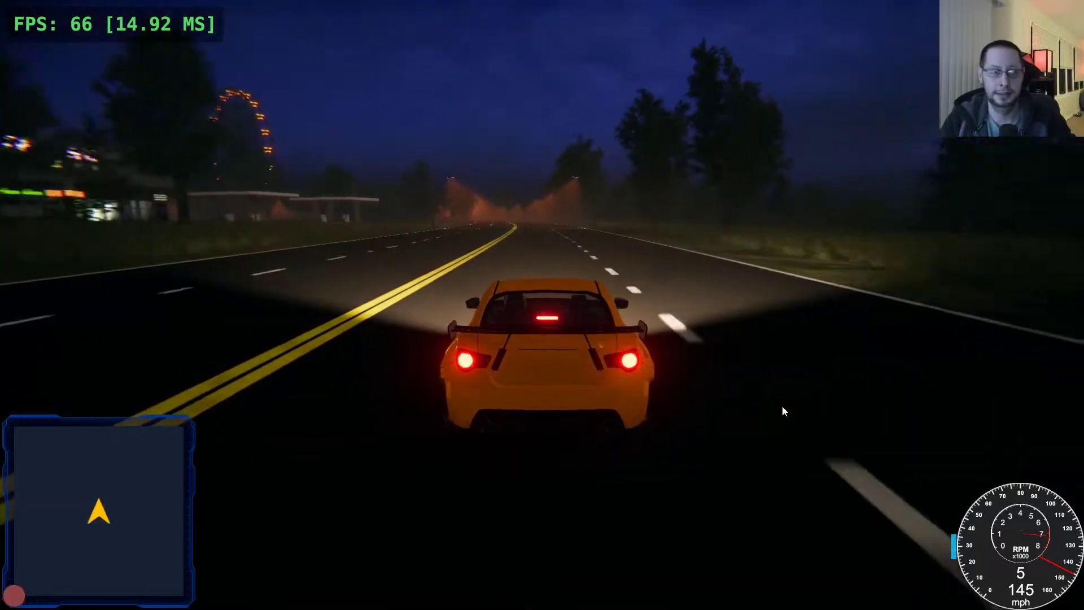
{"action": "key", "text": "w"}
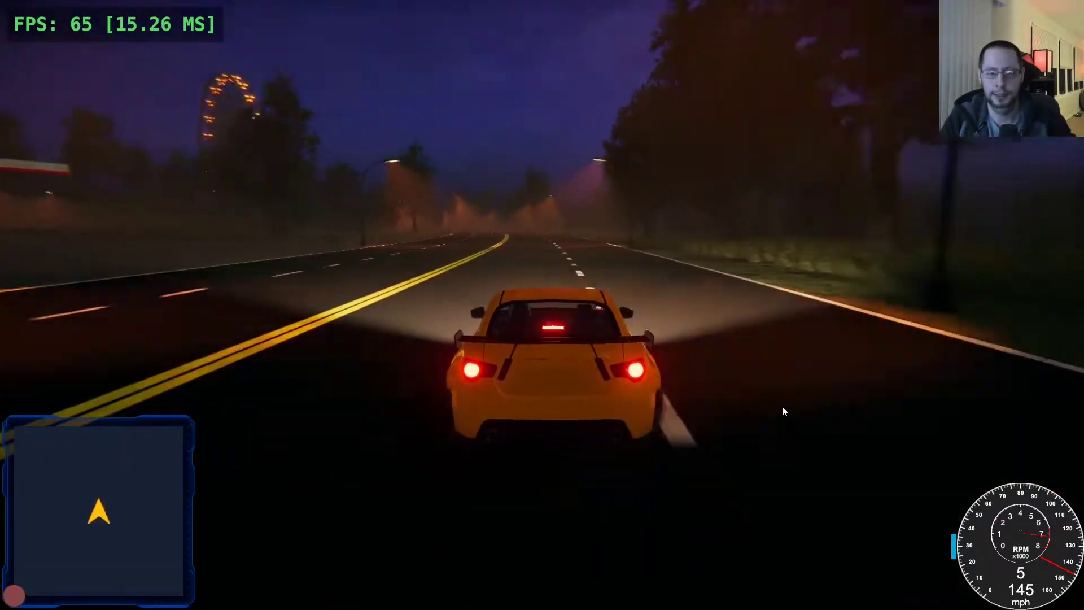
{"action": "key", "text": "w"}
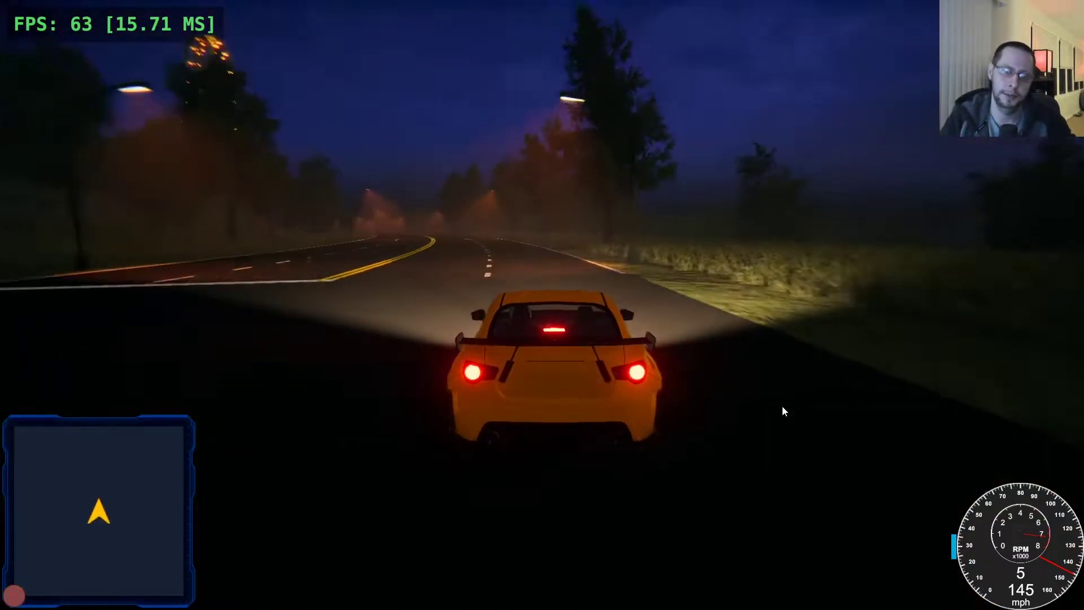
Continue along the tree-lined road, turn left into the open lot, and brake beside the Ferris wheel while watching the frame rate
{"action": "key", "text": "w"}
{"action": "key", "text": "w"}
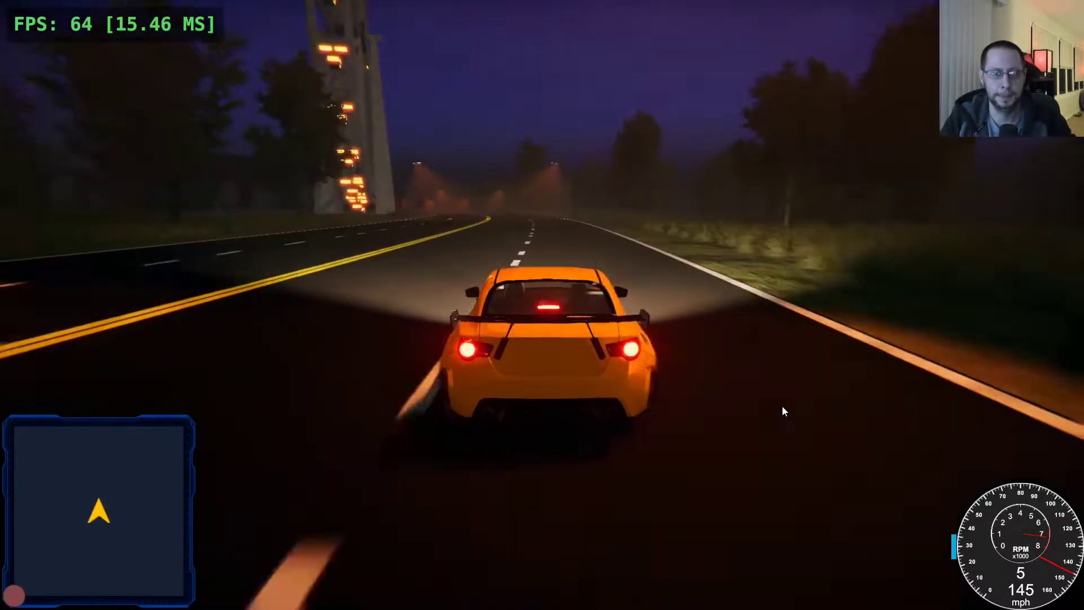
{"action": "key", "text": "a"}
{"action": "key", "text": "w"}
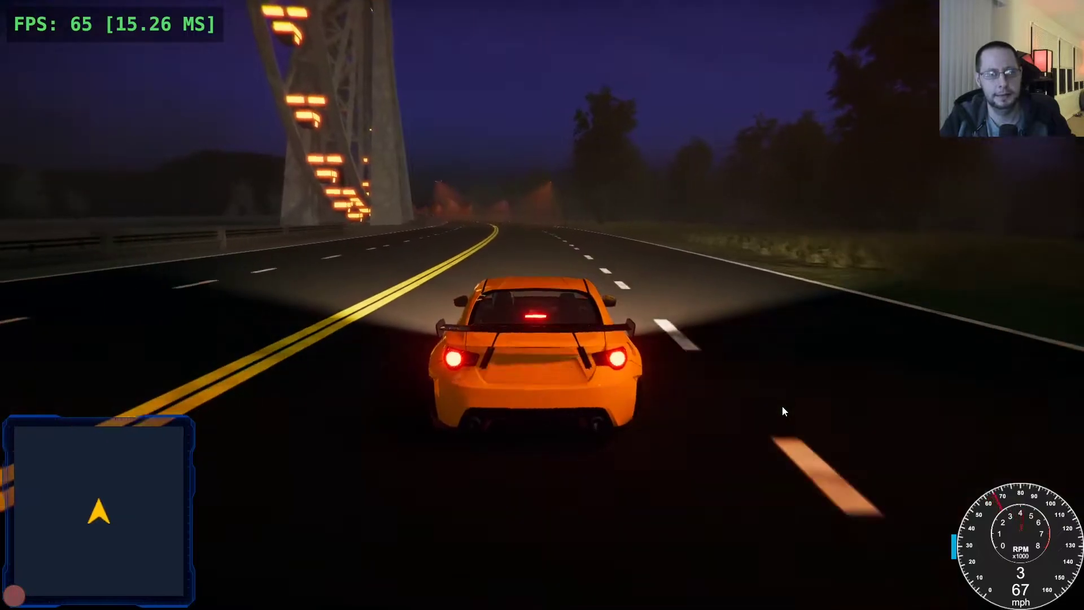
{"action": "key", "text": "a"}
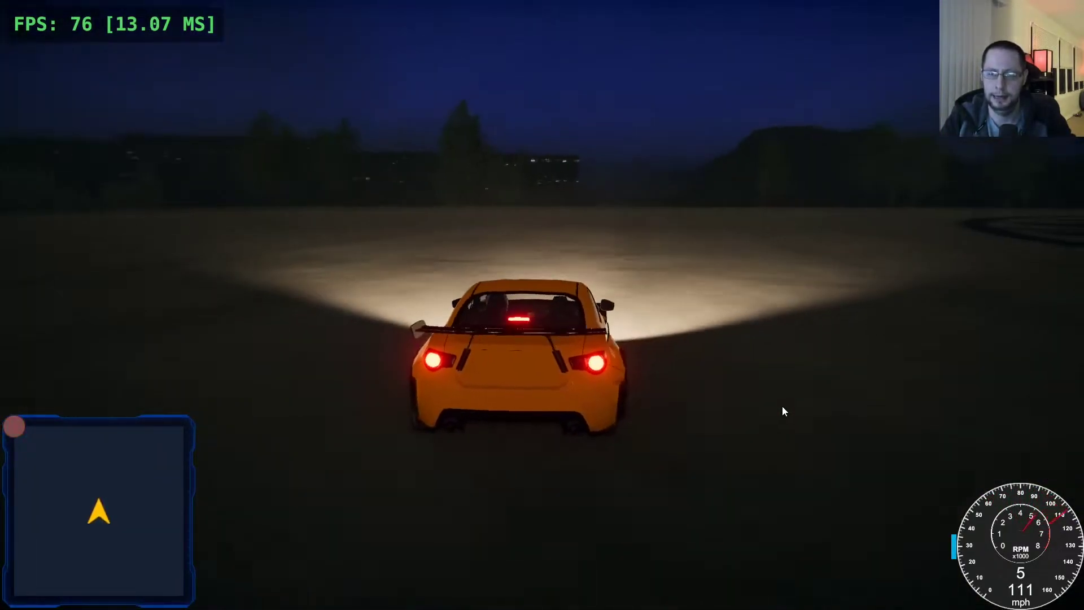
{"action": "key", "text": "s"}
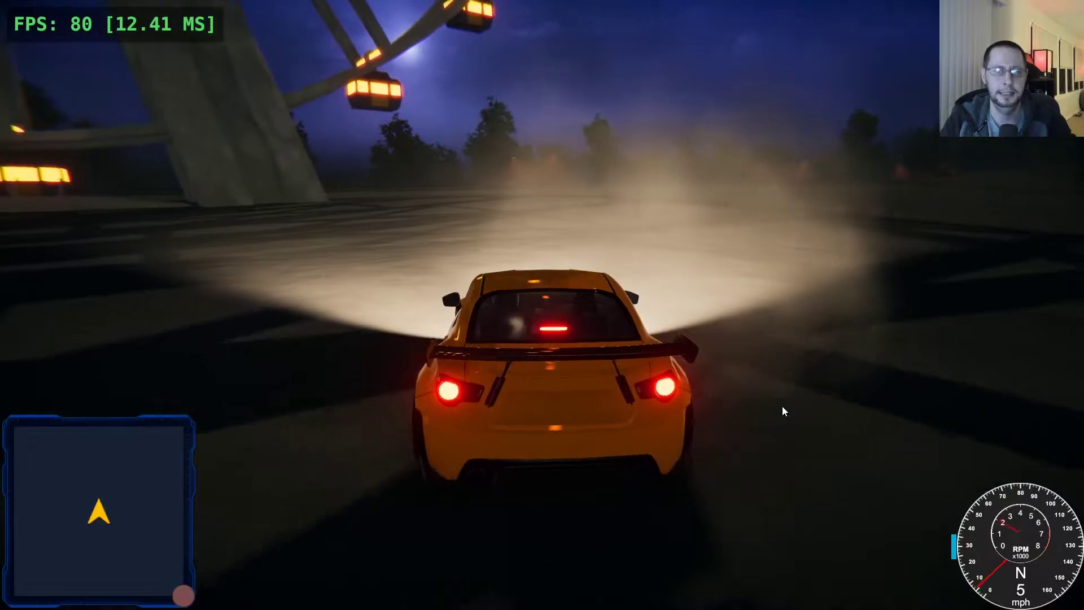
Creep forward and stop beside the Ferris wheel, and turn right toward the open ground to compare frame rates by viewing direction
{"action": "key", "text": "w"}
{"action": "key", "text": "w"}
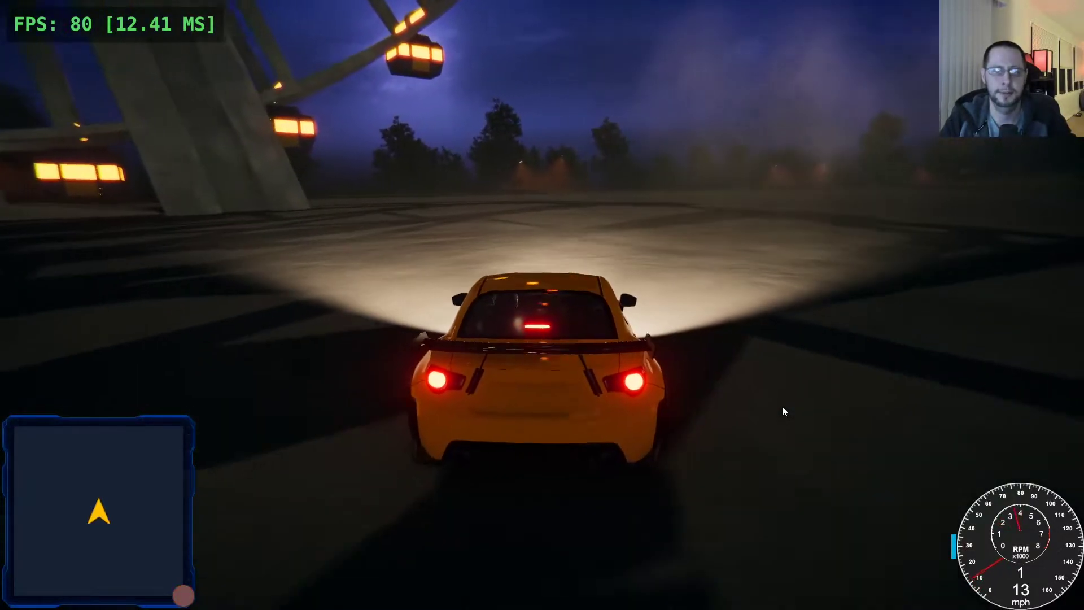
{"action": "key", "text": "s"}
{"action": "key", "text": "s"}
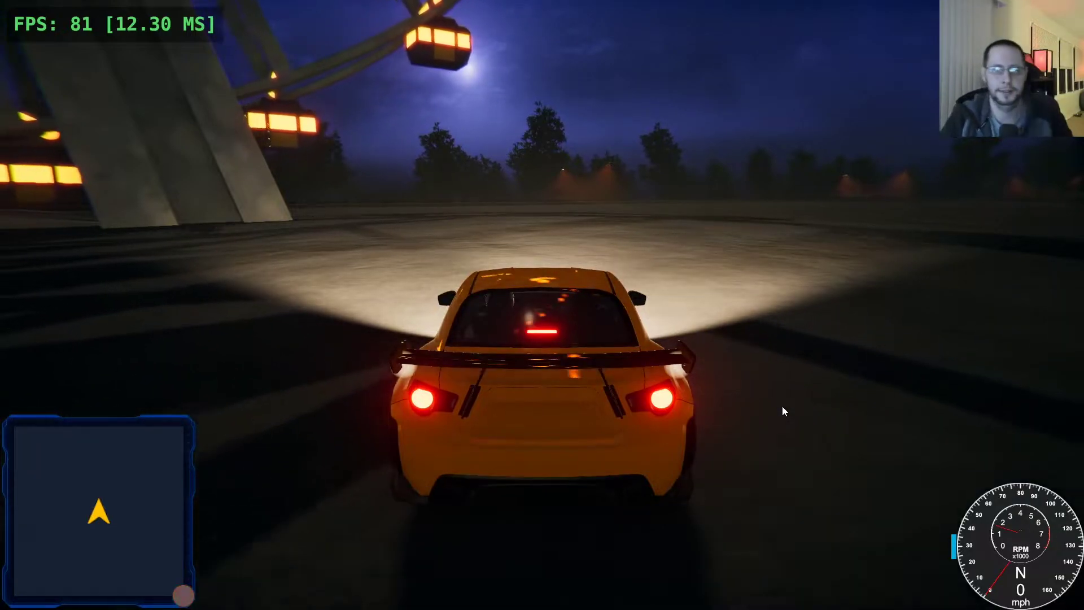
{"action": "key", "text": "w"}
{"action": "key", "text": "d"}
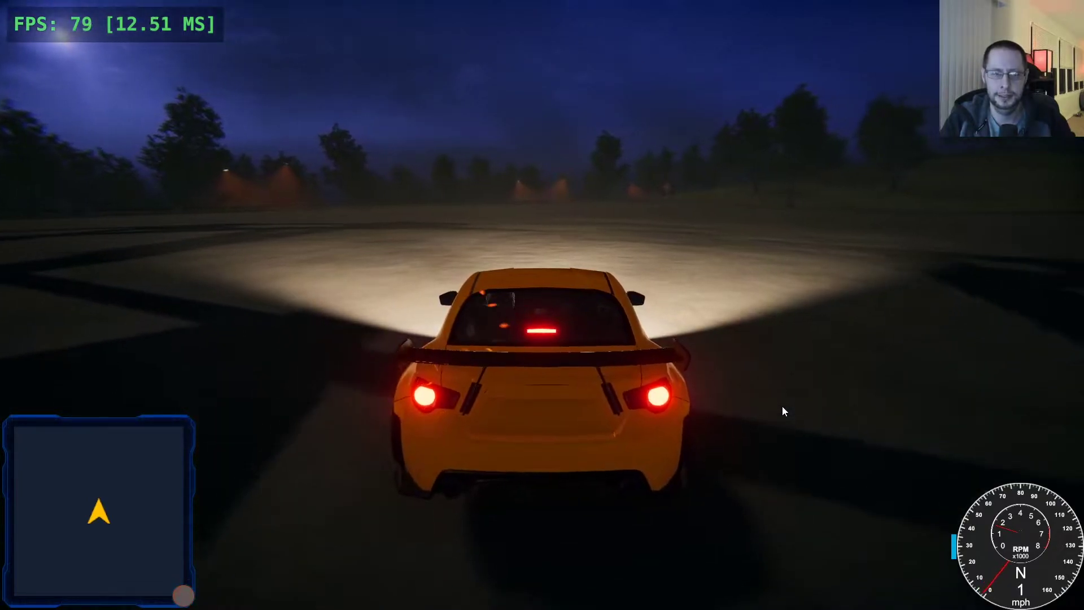
{"action": "key", "text": "w"}
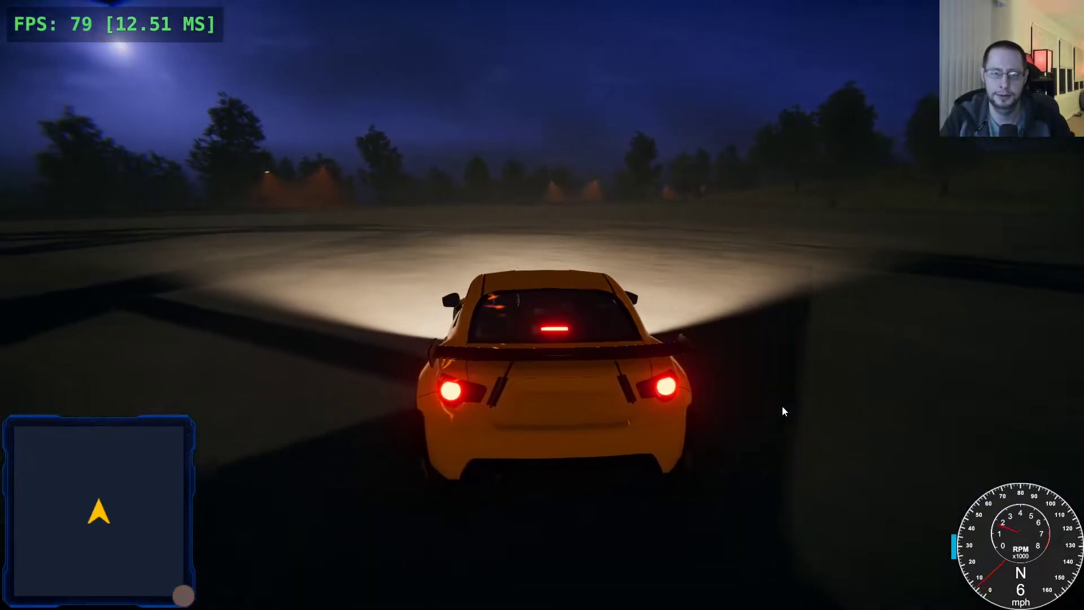
Swing left around the Ferris wheel, accelerate across the open lot, and slide the car left under the handbrake
{"action": "key", "text": "a"}
{"action": "key", "text": "w"}
{"action": "key", "text": "a"}
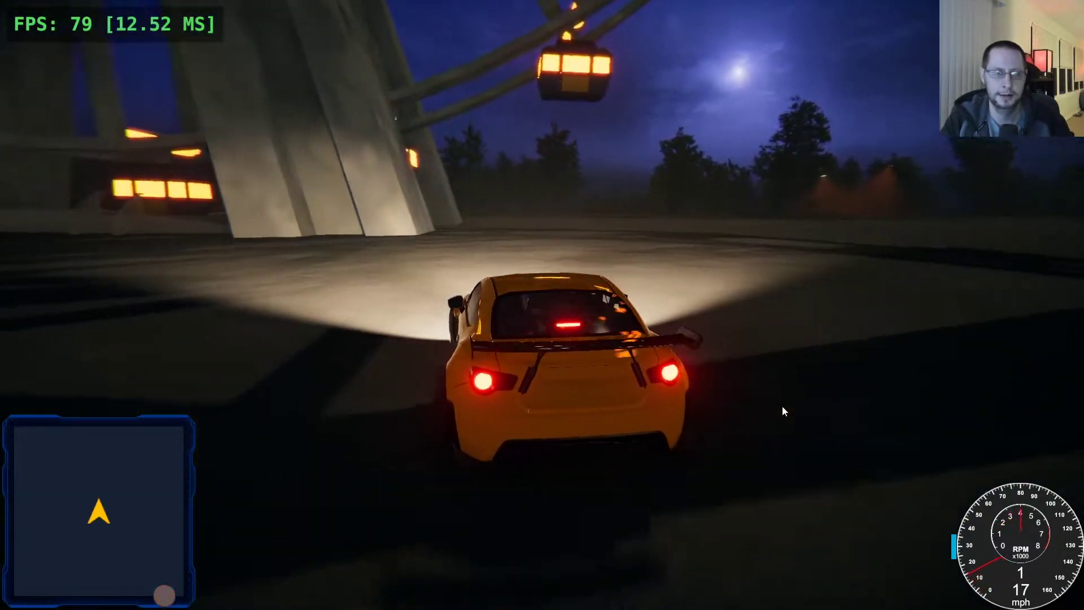
{"action": "key", "text": "w"}
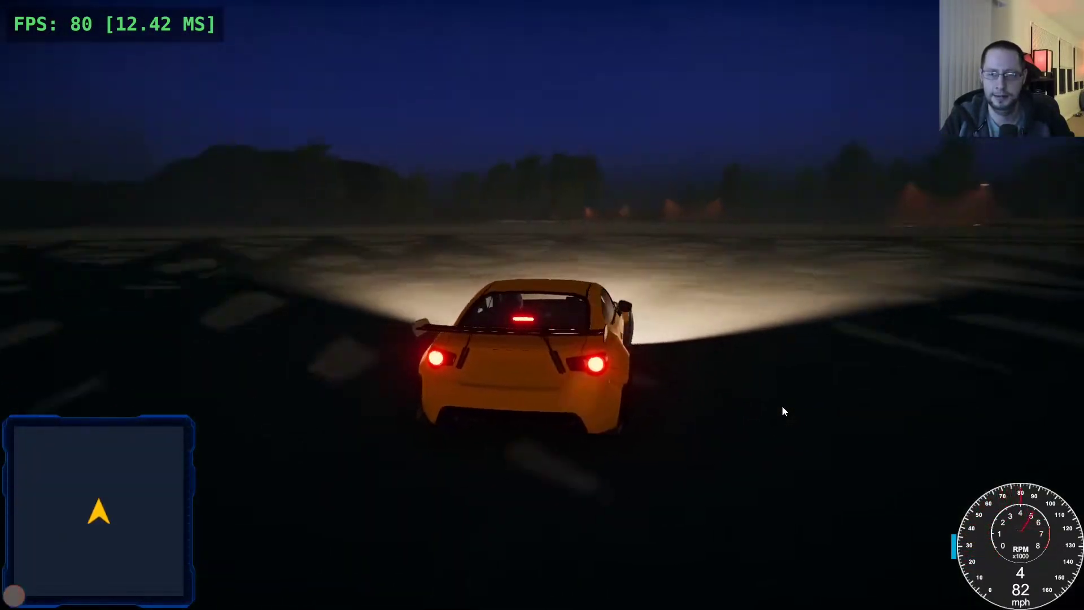
{"action": "key", "text": "w"}
{"action": "key", "text": "d"}
{"action": "key", "text": "a"}
{"action": "key", "text": "space"}
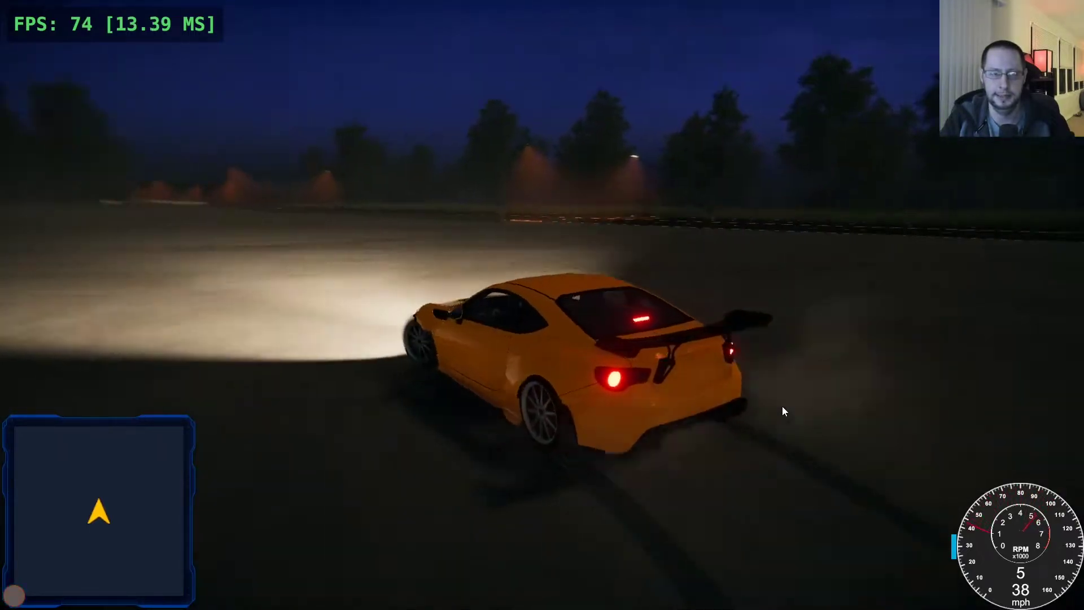
Slow down and loop back around the Ferris wheel across the open lot to check the frame rate on bare ground
{"action": "key", "text": "s"}
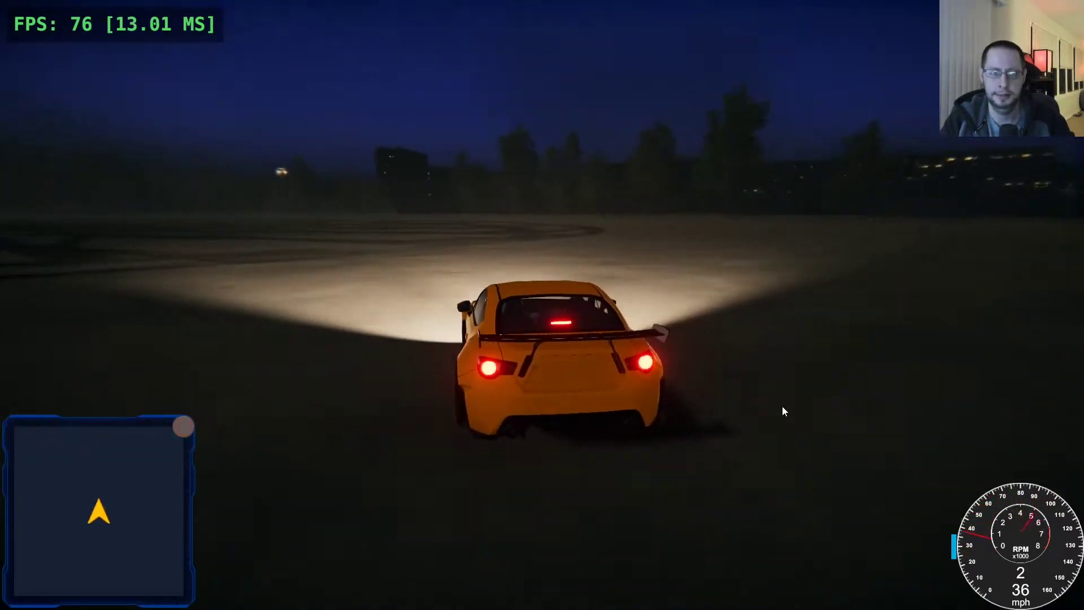
{"action": "key", "text": "w"}
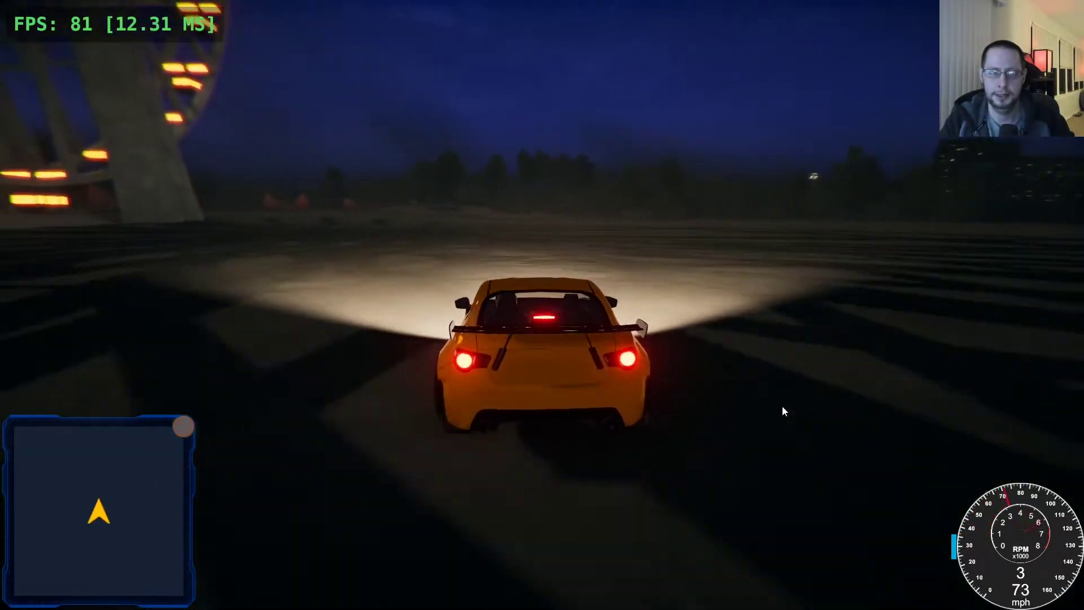
{"action": "key", "text": "w"}
{"action": "key", "text": "d"}
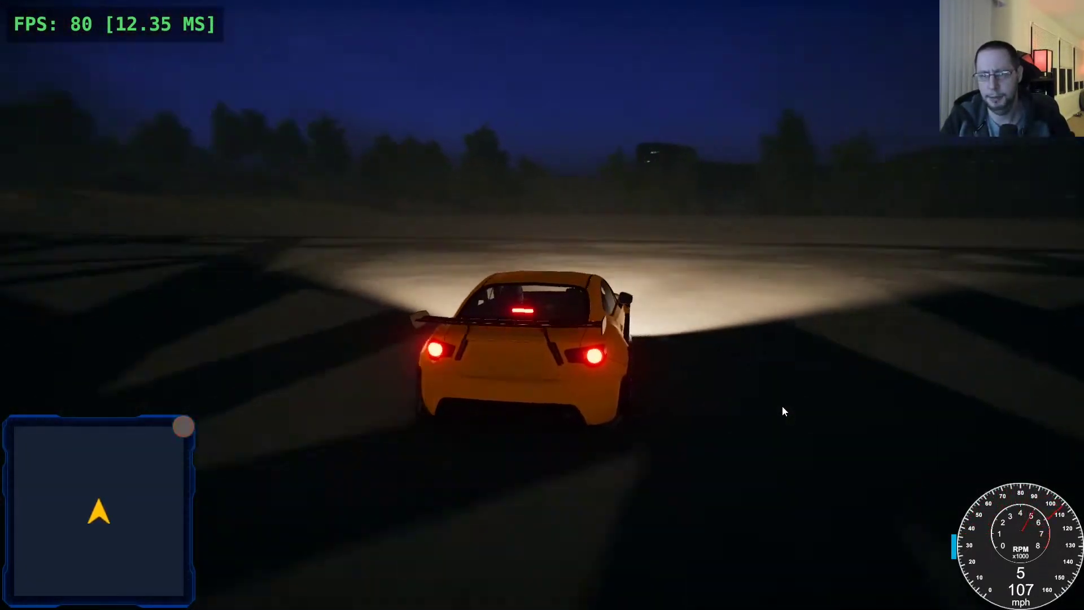
{"action": "key", "text": "a"}
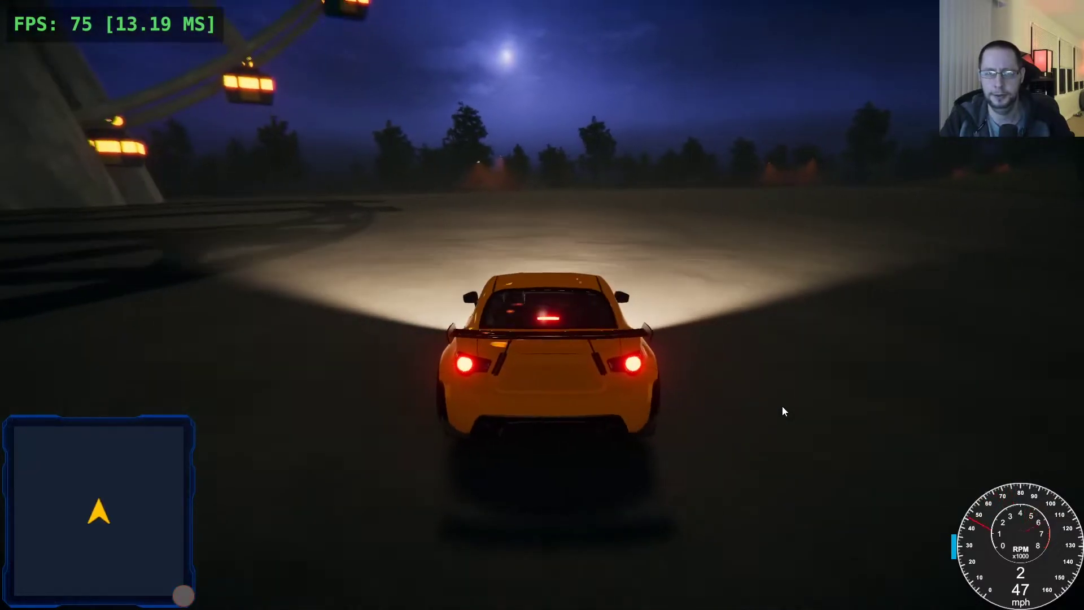
Drive away from the Ferris wheel to the edge of the lot and turn right onto the street-lit road
{"action": "key", "text": "w"}
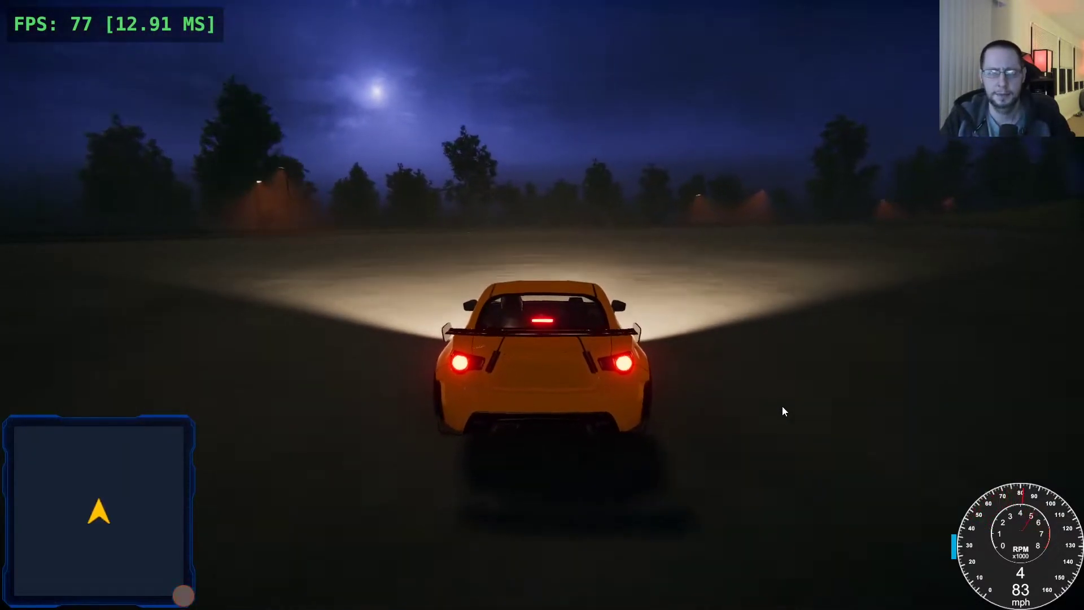
{"action": "key", "text": "s"}
{"action": "key", "text": "d"}
{"action": "key", "text": "a"}
{"action": "key", "text": "w"}
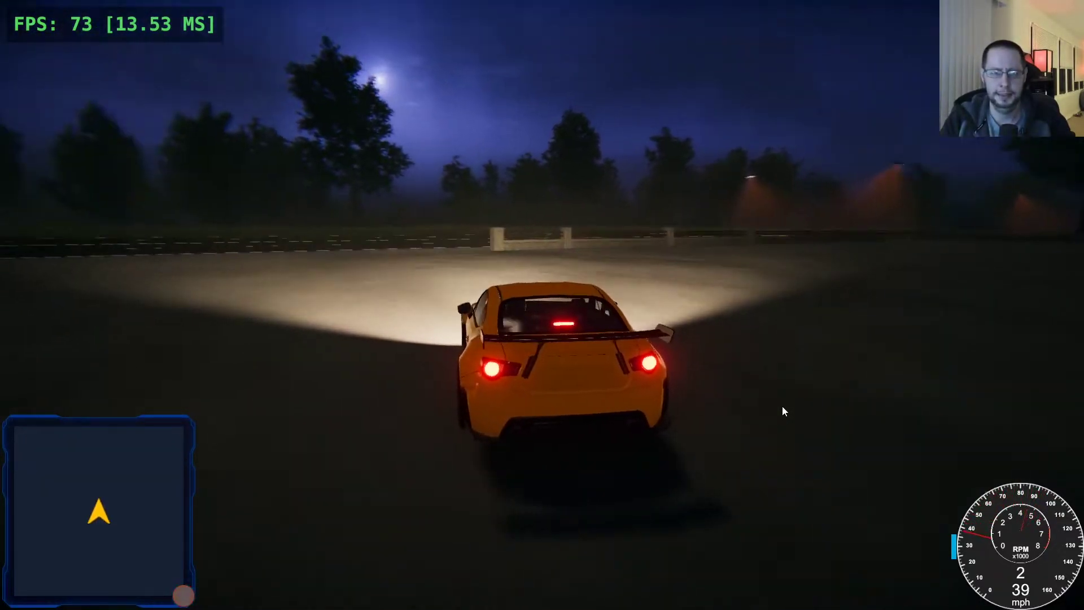
{"action": "key", "text": "w"}
{"action": "key", "text": "d"}
{"action": "key", "text": "s"}
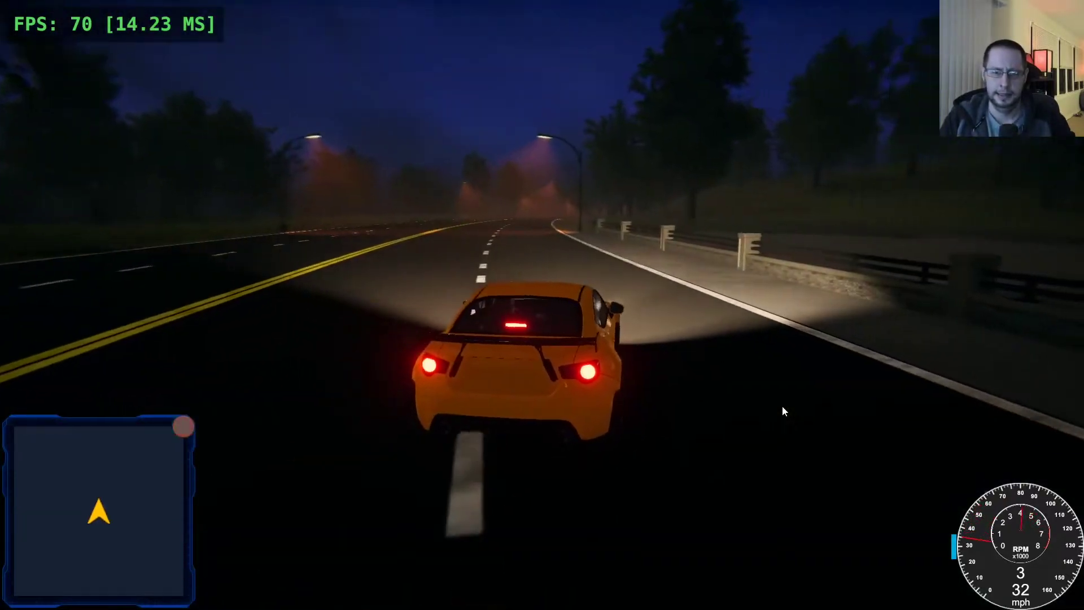
Follow the road from the lot through the vegetation and stop before the intersection near the gas station to check the frame rate
{"action": "key", "text": "w"}
{"action": "key", "text": "a"}
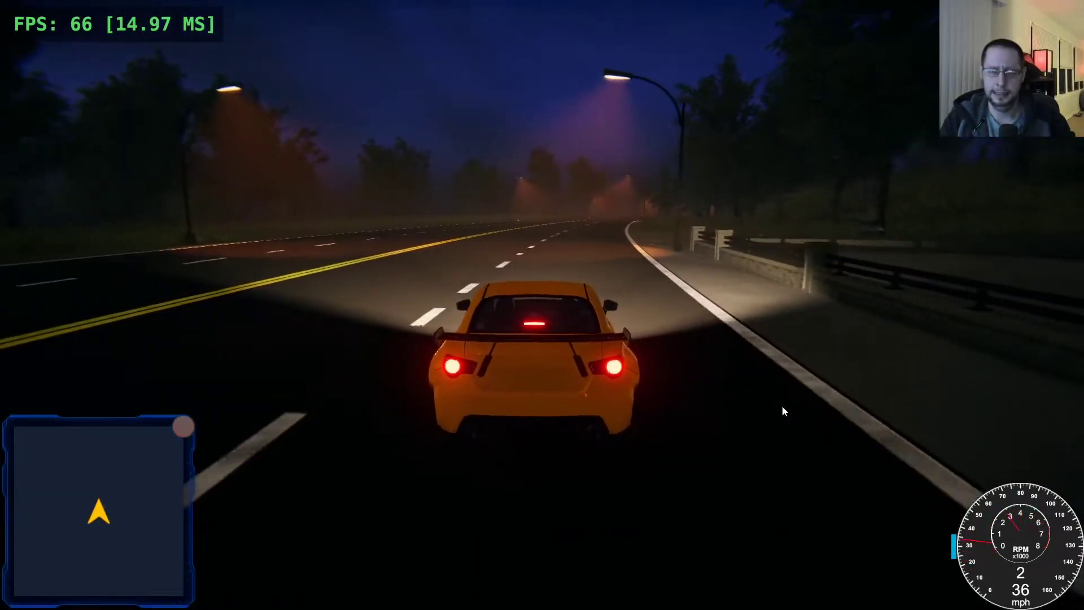
{"action": "key", "text": "w"}
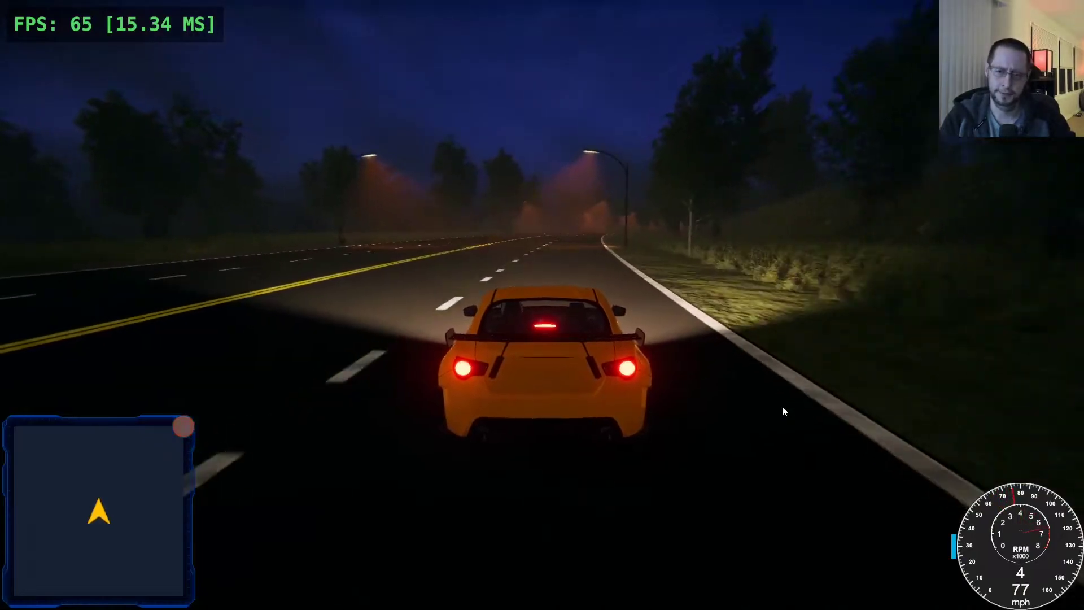
{"action": "key", "text": "w"}
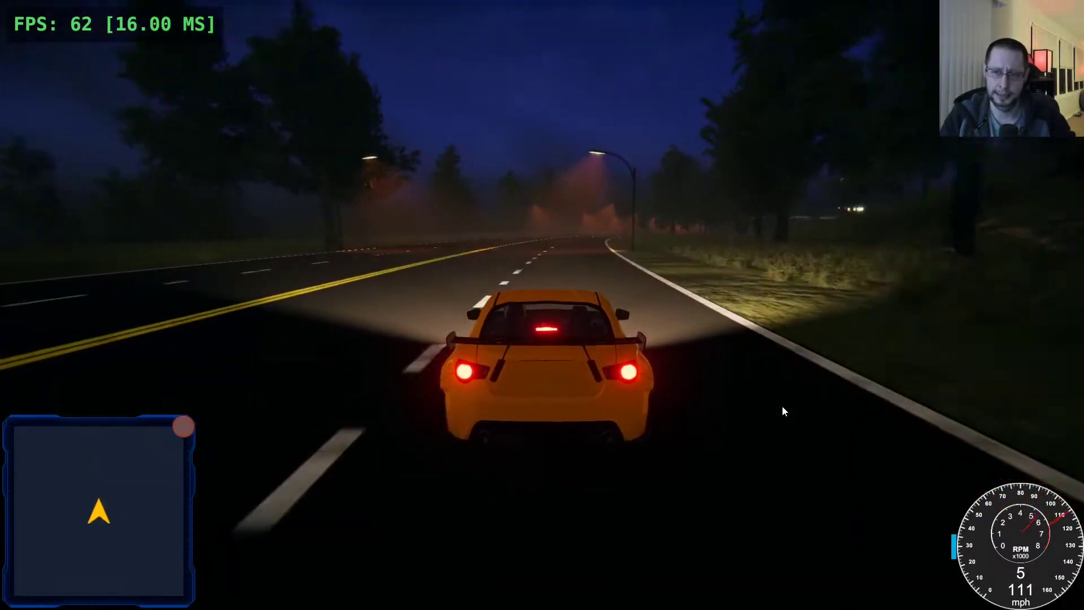
{"action": "key", "text": "s"}
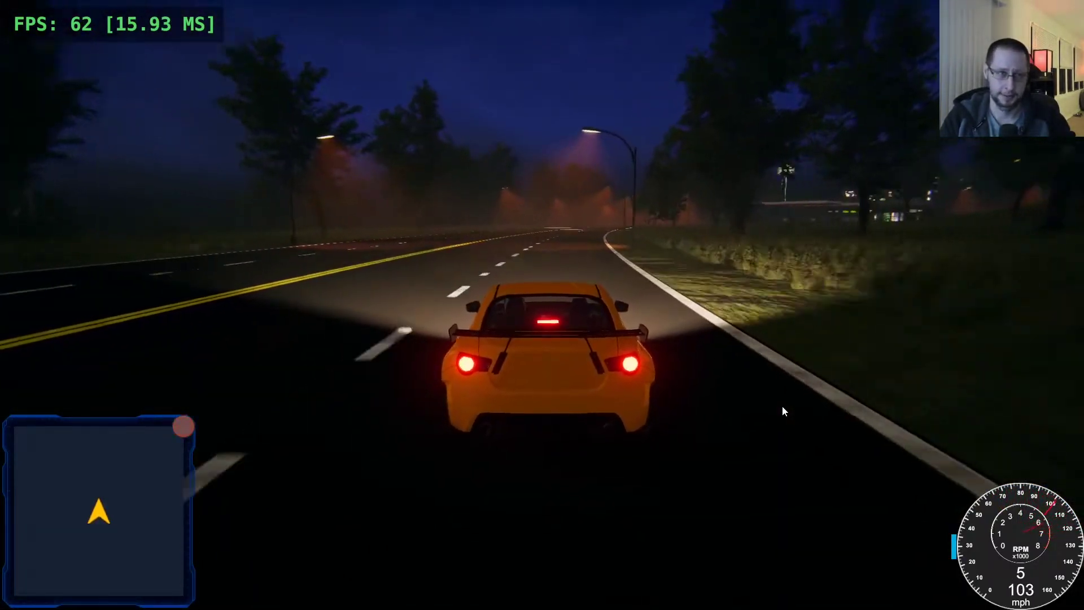
{"action": "key", "text": "s"}
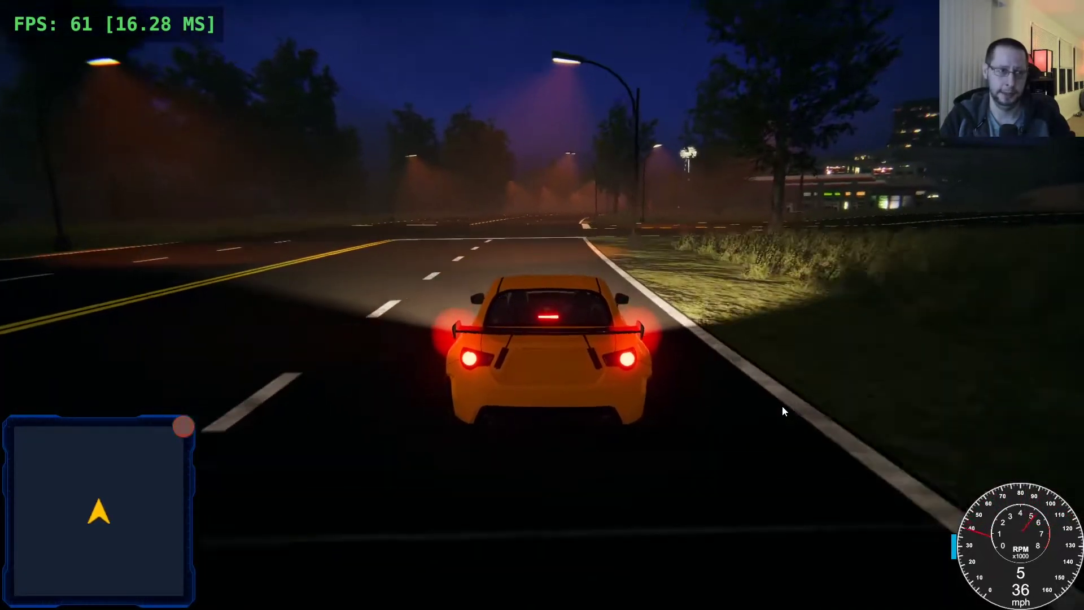
{"action": "key", "text": "s"}
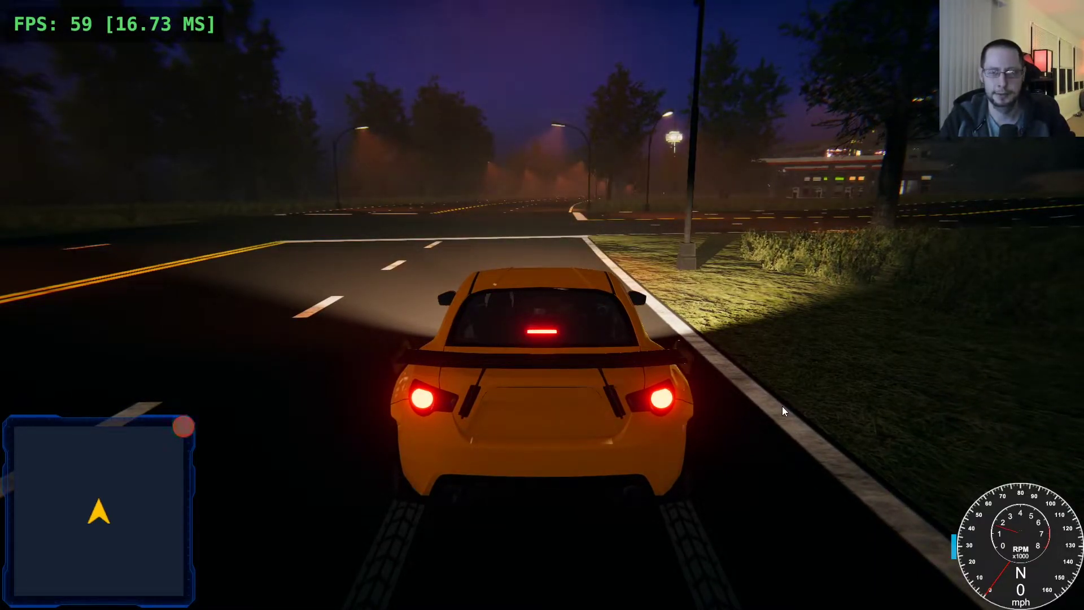
Turn right at the intersection and stop on the grass verge facing the gas station to compare the frame rate
{"action": "key", "text": "w"}
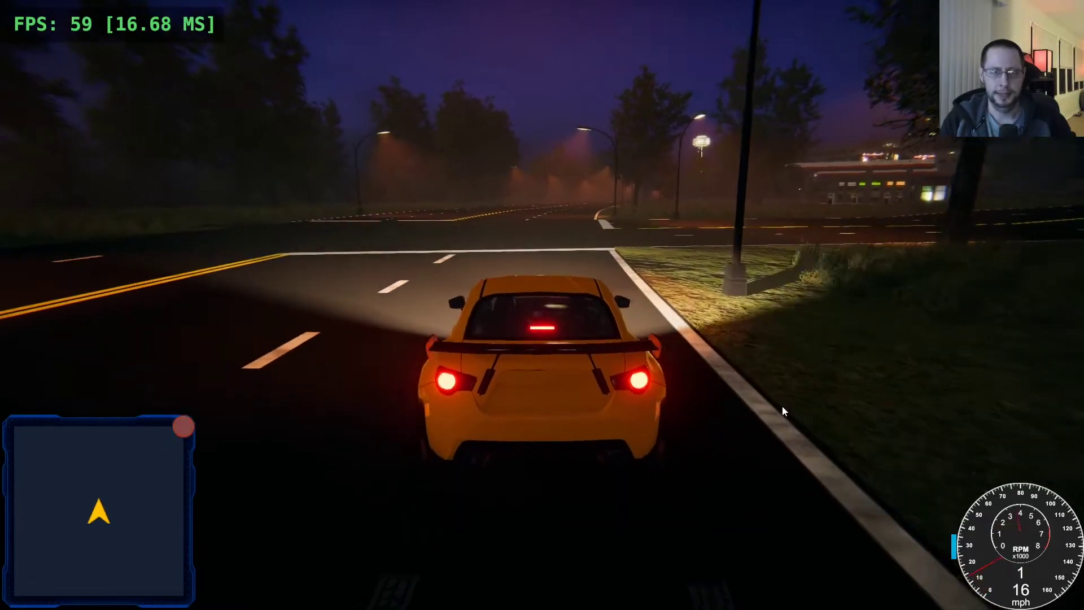
{"action": "key", "text": "d"}
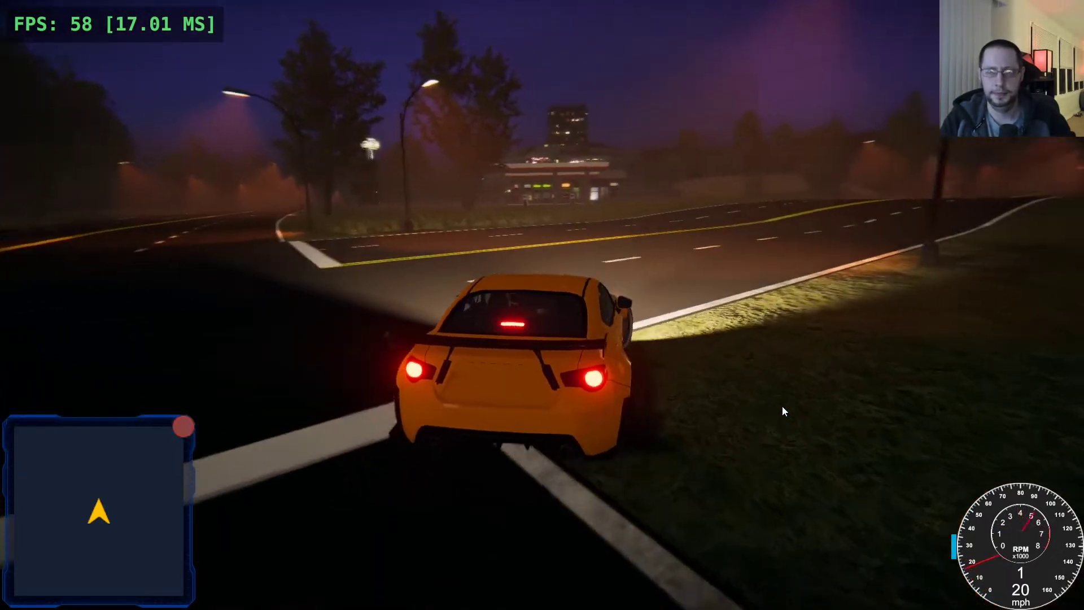
{"action": "key", "text": "s"}
{"action": "key", "text": "s"}
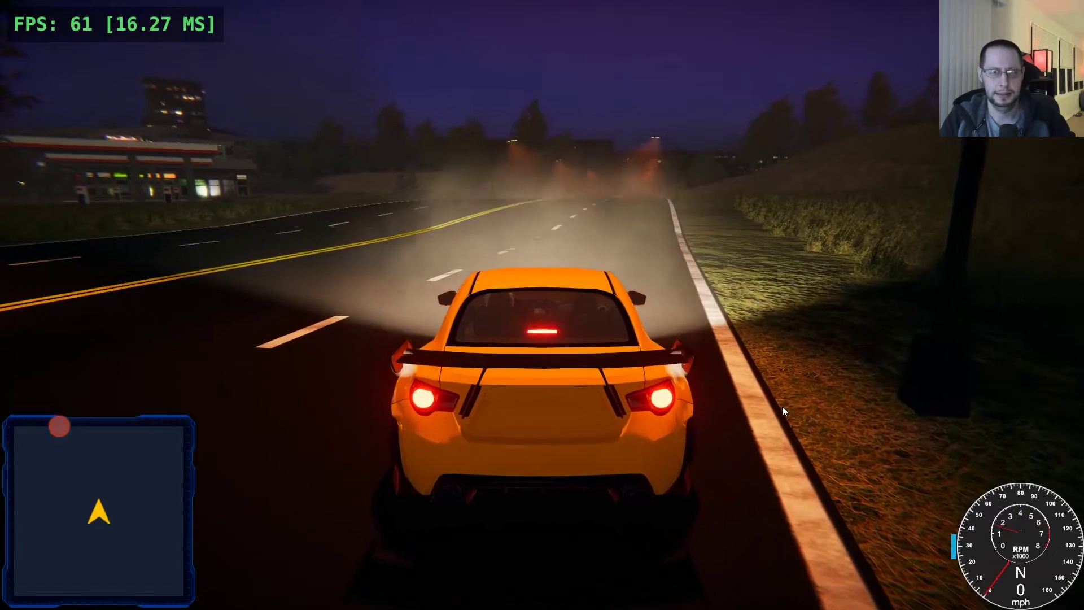
{"action": "key", "text": "d"}
{"action": "key", "text": "w"}
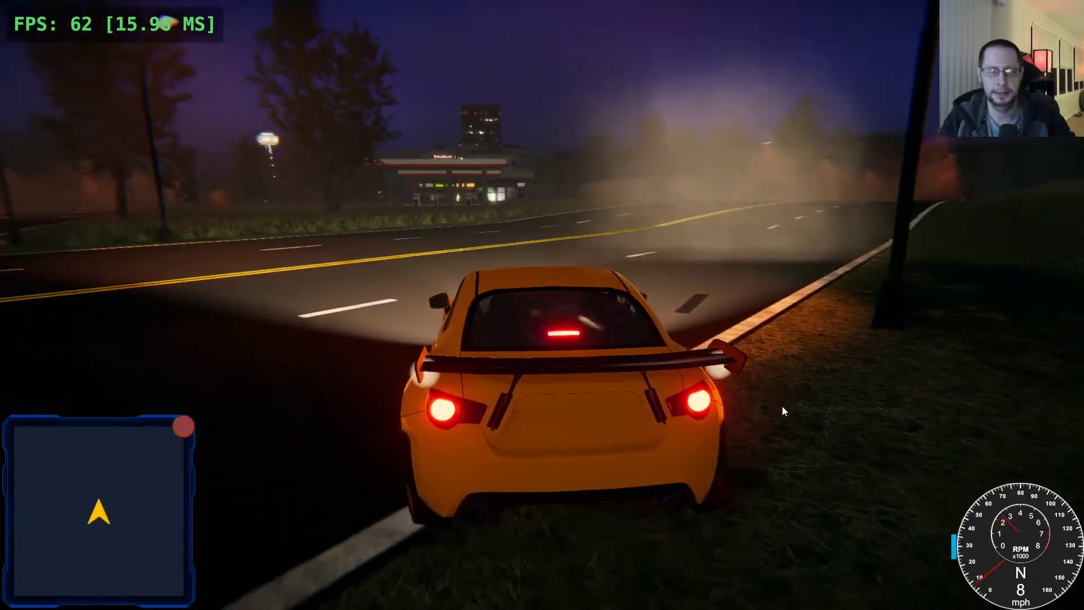
{"action": "key", "text": "s"}
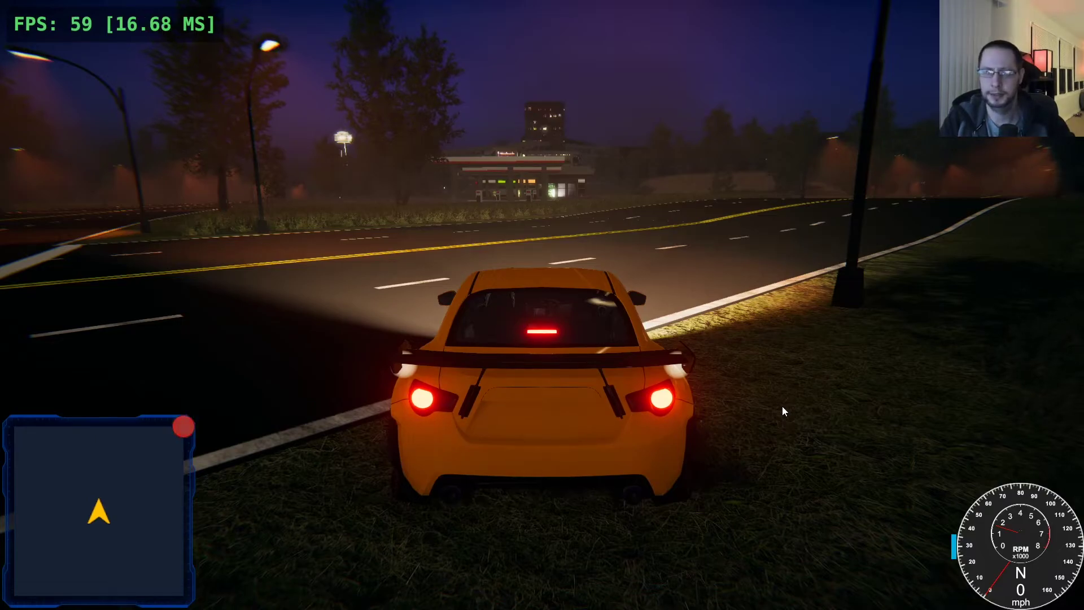
Drive back onto the road, pass the gas station, and stop beside the centre line to check the frame rate there
{"action": "key", "text": "w"}
{"action": "key", "text": "d"}
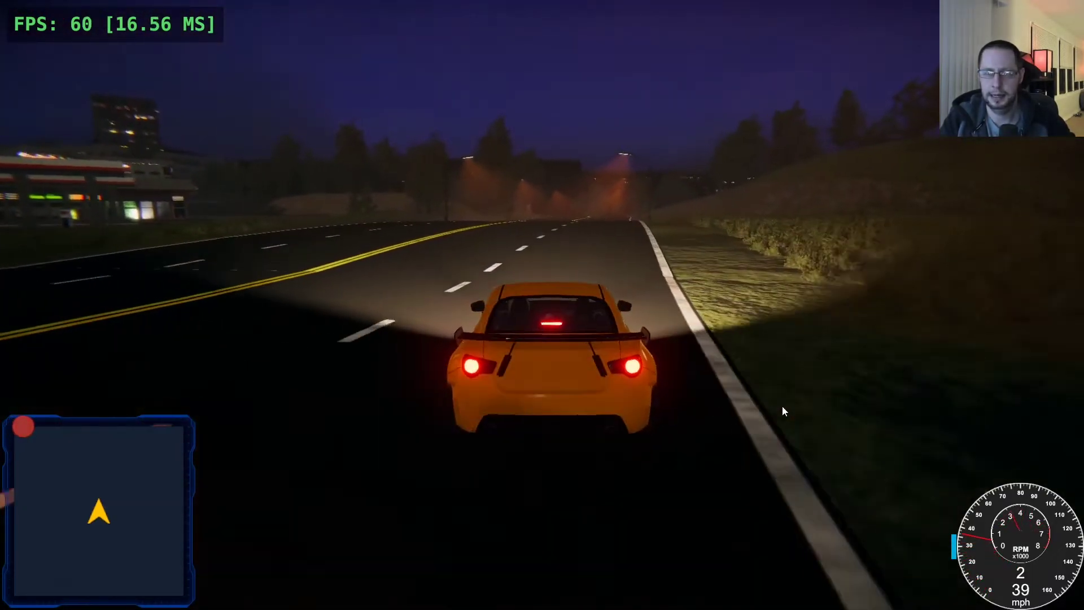
{"action": "key", "text": "a"}
{"action": "key", "text": "s"}
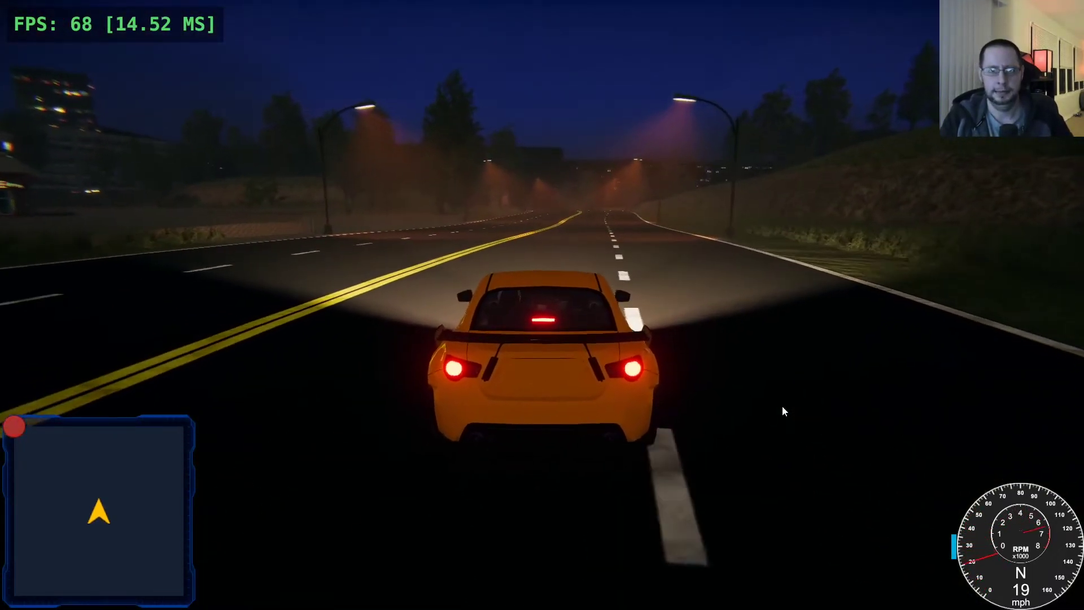
{"action": "key", "text": "s"}
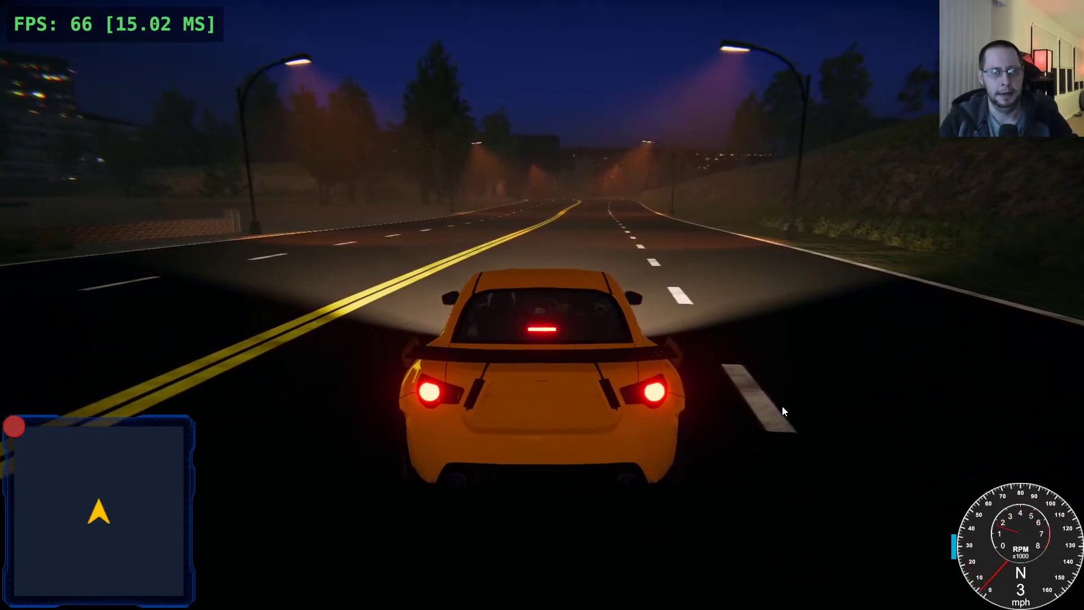
{"action": "key", "text": "s"}
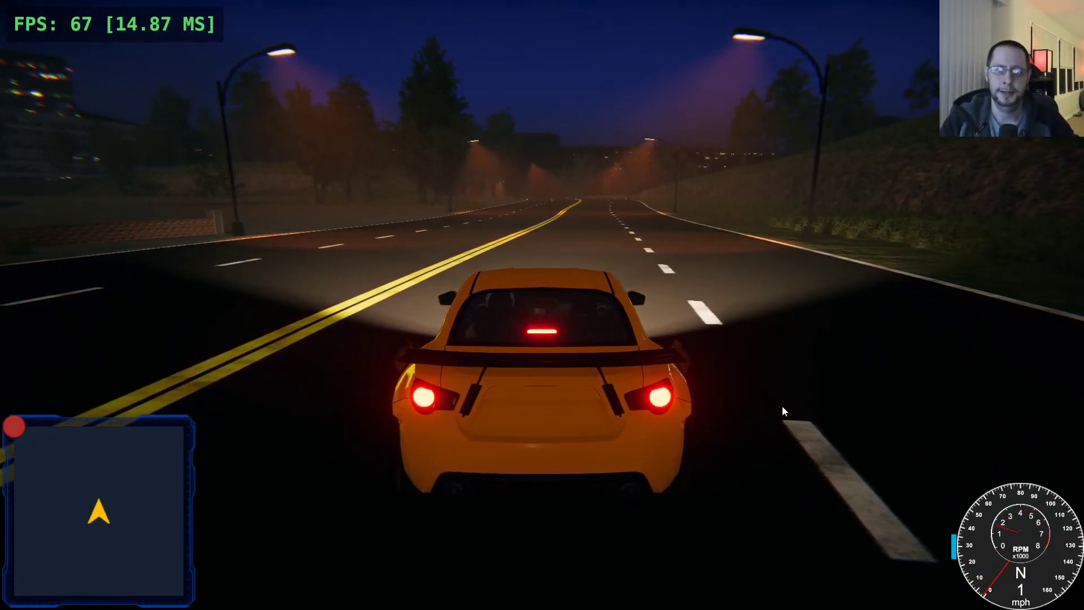